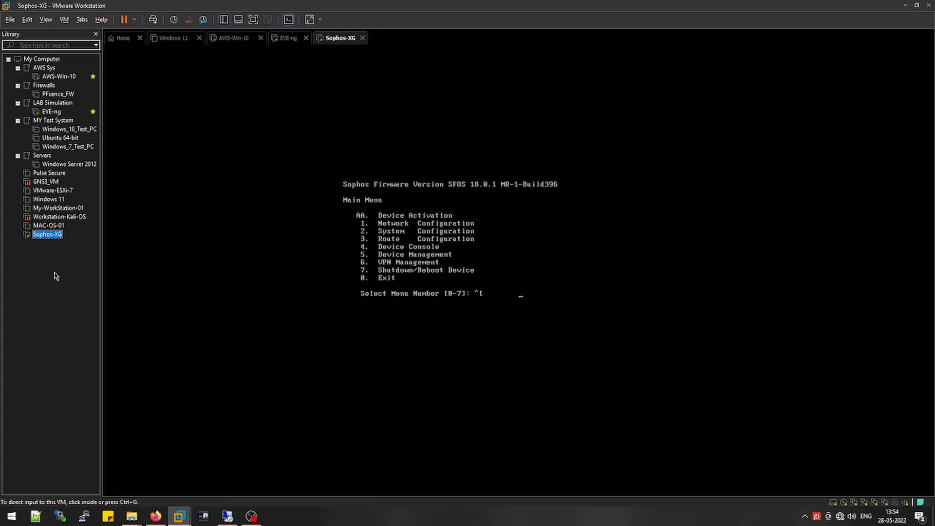
Inspect the Sophos-XG VM's network adapter settings in VMware Workstation and close without changes
left_click(228, 519)
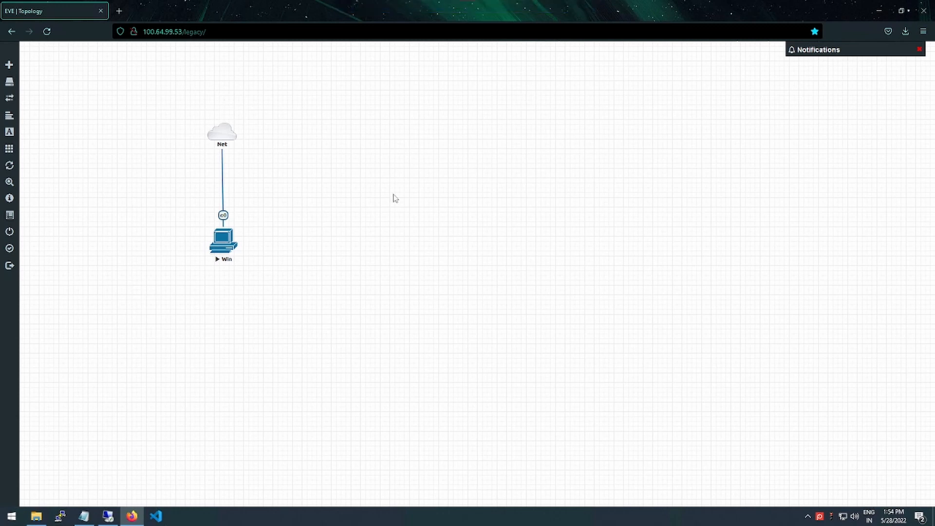
mouse_move(476, 4)
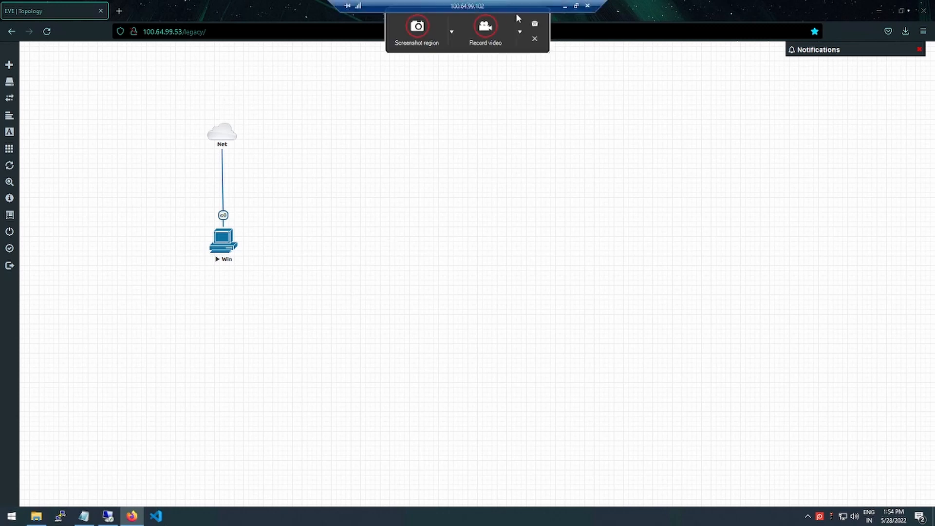
left_click(566, 7)
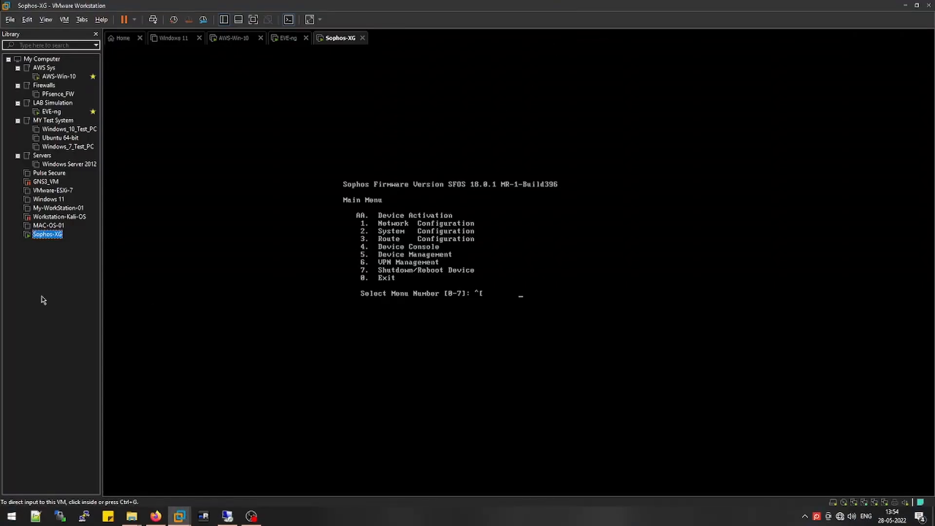
right_click(47, 238)
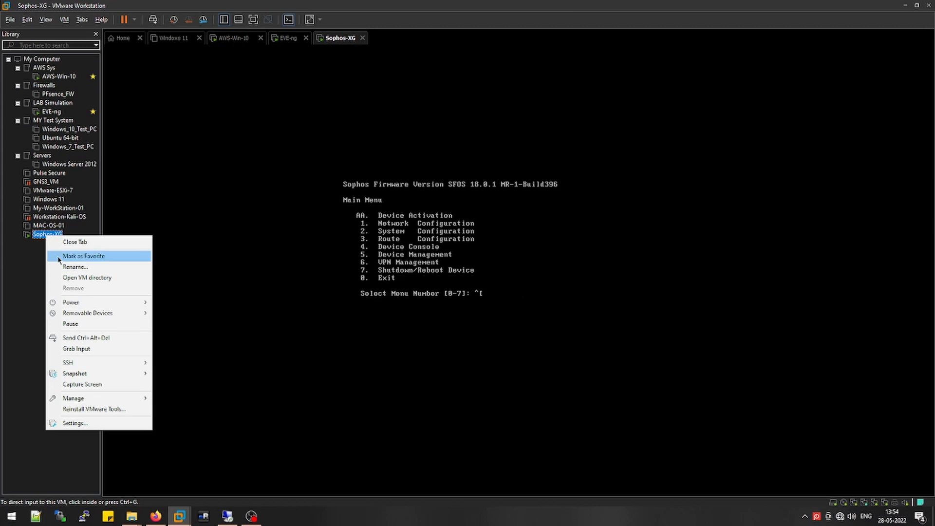
left_click(72, 423)
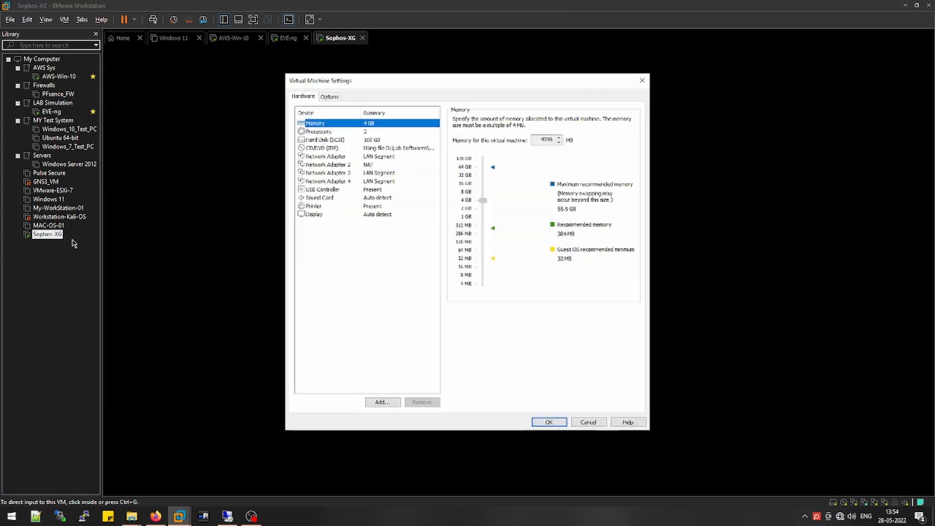
left_click(377, 157)
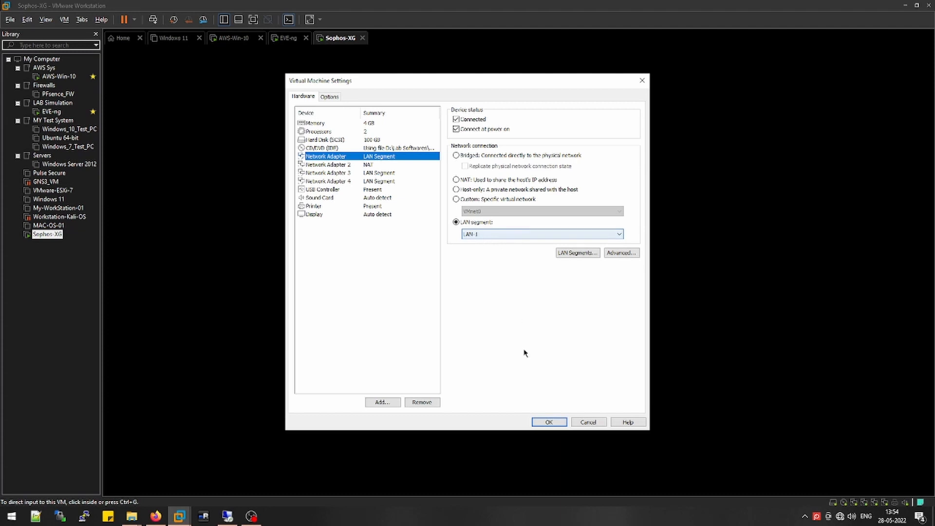
left_click(548, 423)
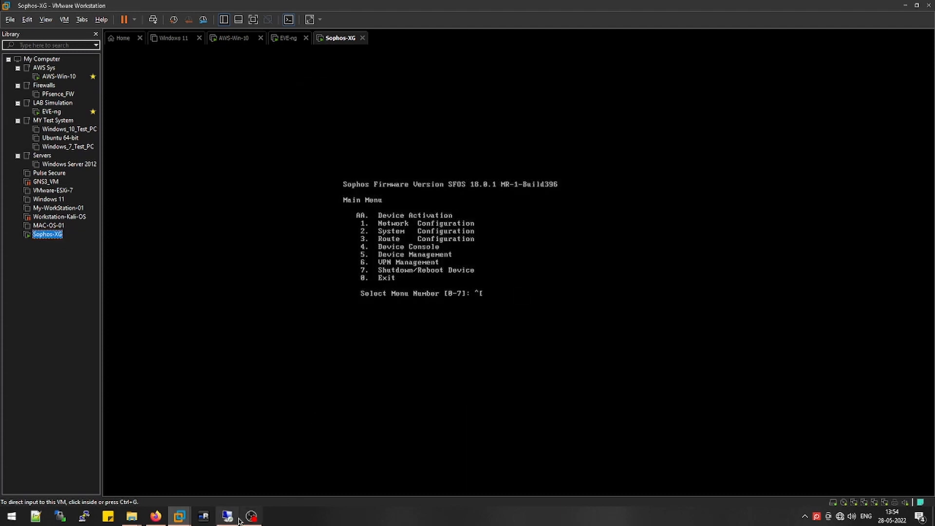
Confirm EVE-ng's Network Adapter 2 is on LAN segment LAN-1, then return to the EVE remote desktop
right_click(47, 111)
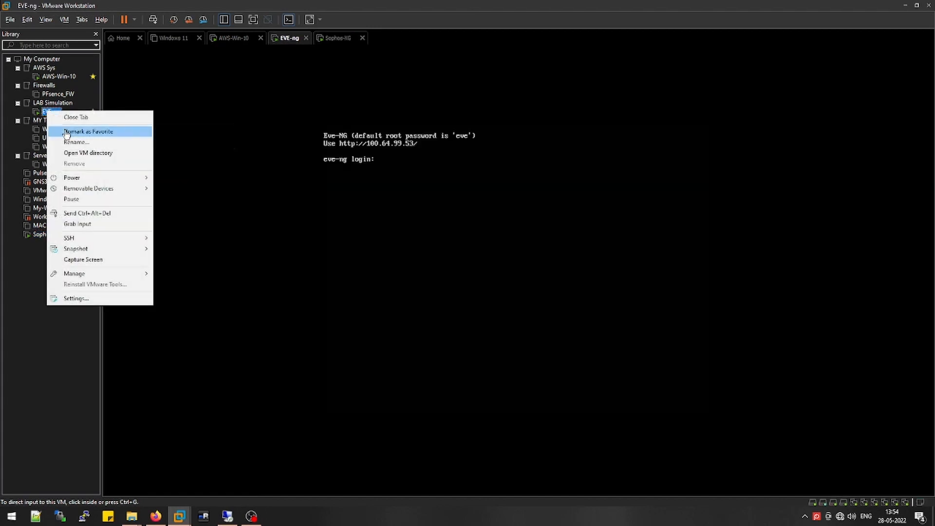
left_click(77, 298)
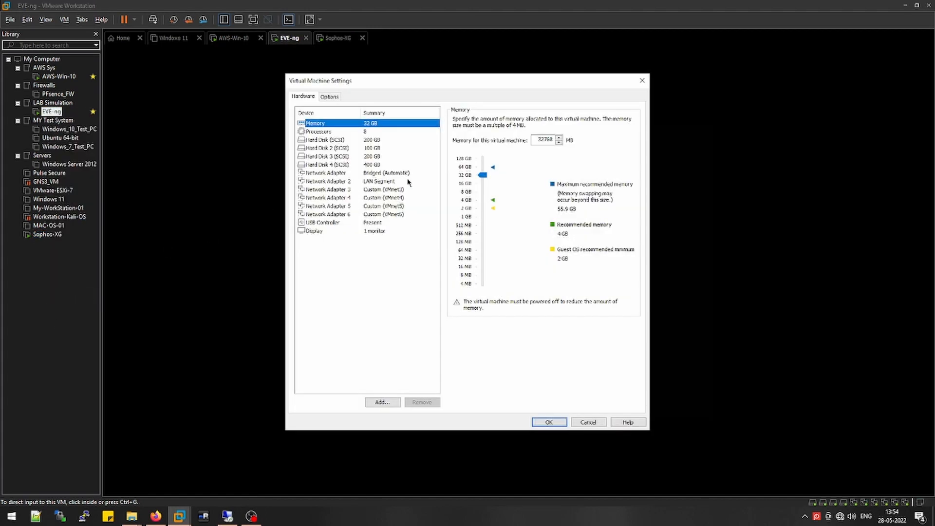
left_click(379, 173)
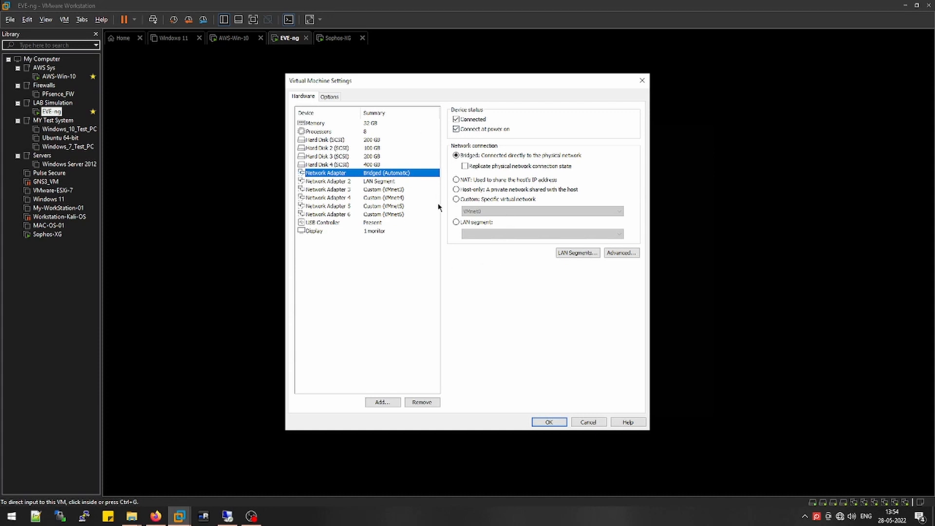
left_click(353, 183)
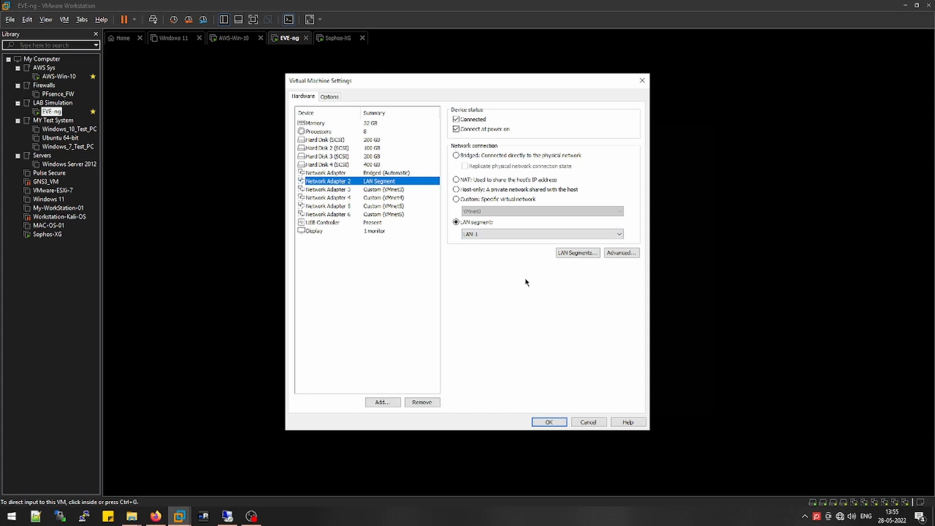
left_click(578, 253)
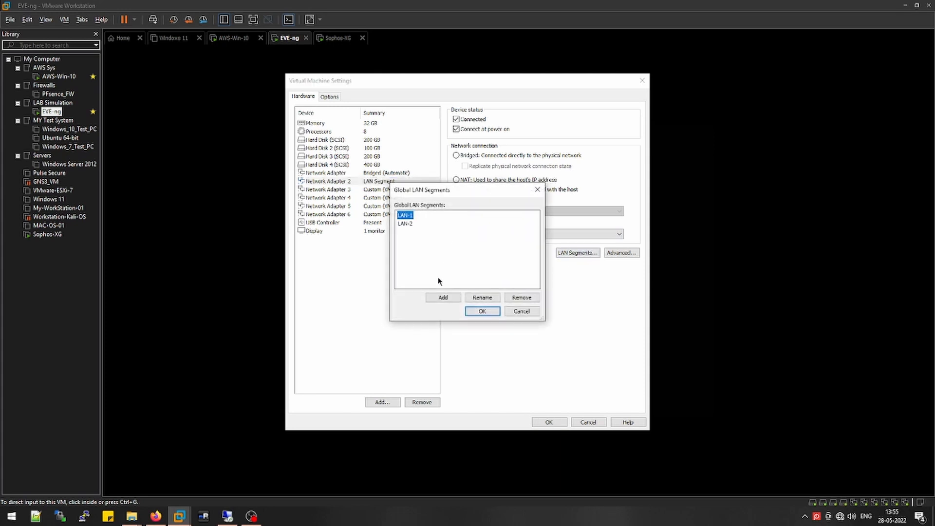
left_click(538, 189)
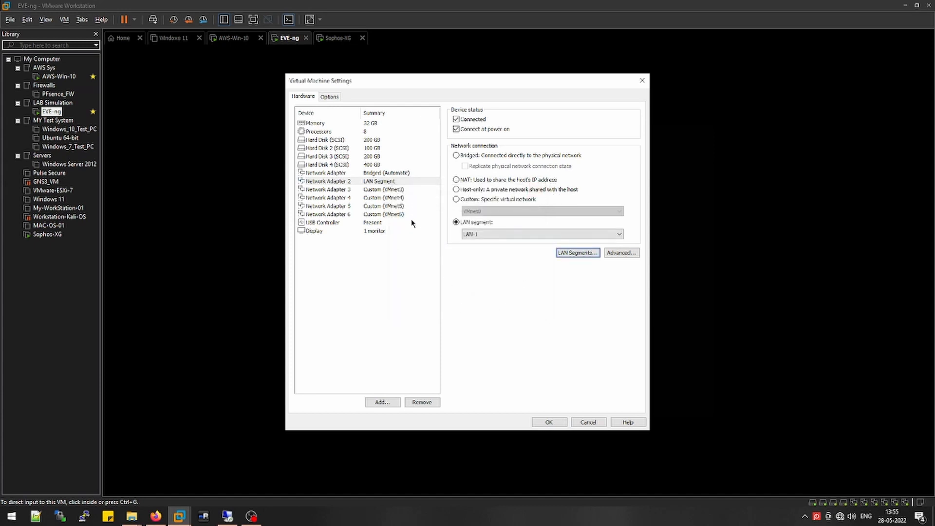
left_click(548, 421)
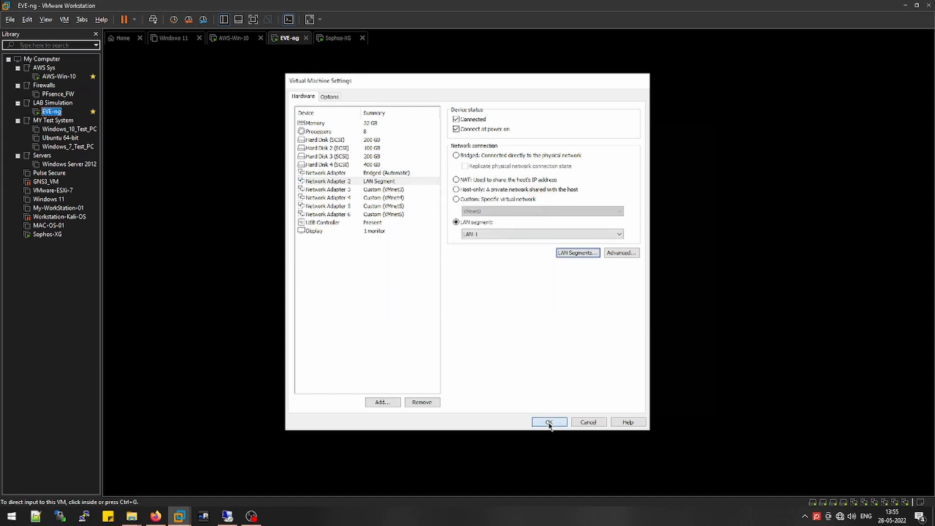
left_click(252, 517)
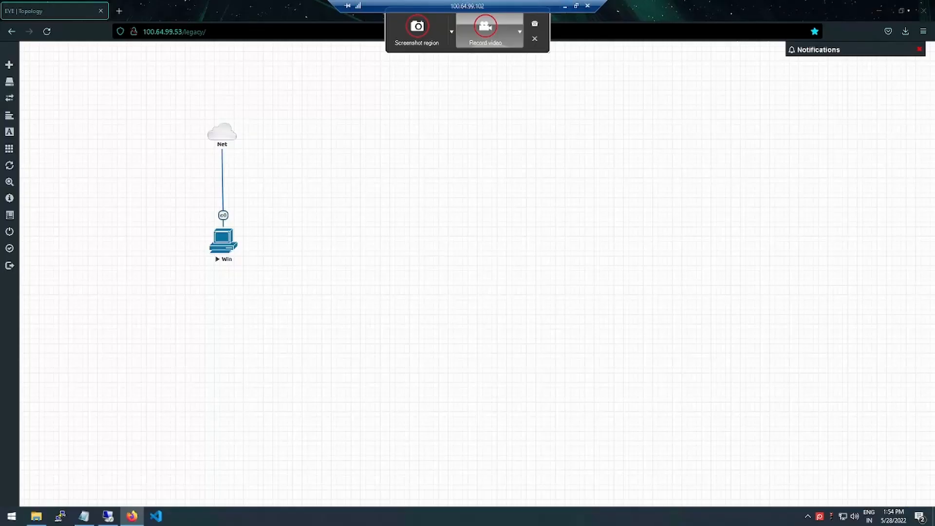
Reload the EVE topology page and abandon deleting the selected Net and Win nodes
left_click(46, 32)
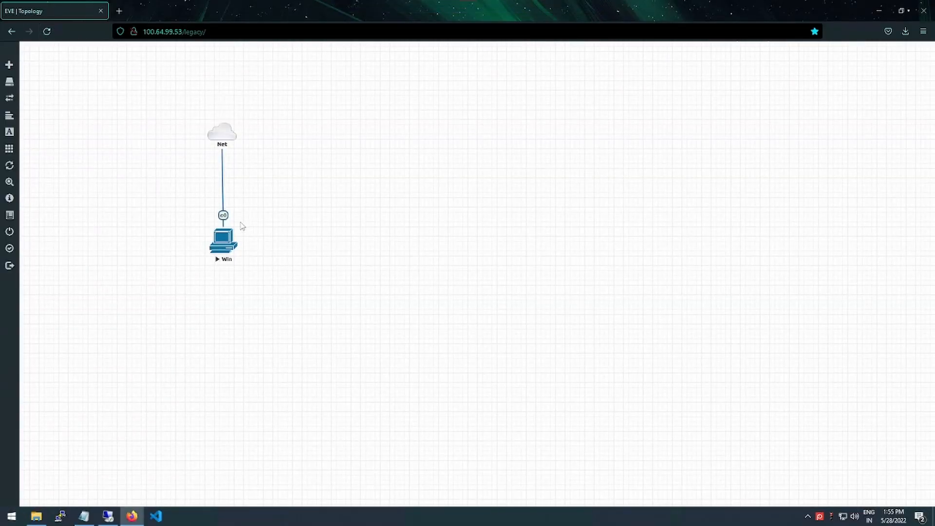
mouse_move(220, 137)
left_click_drag(178, 119, 276, 276)
right_click(229, 241)
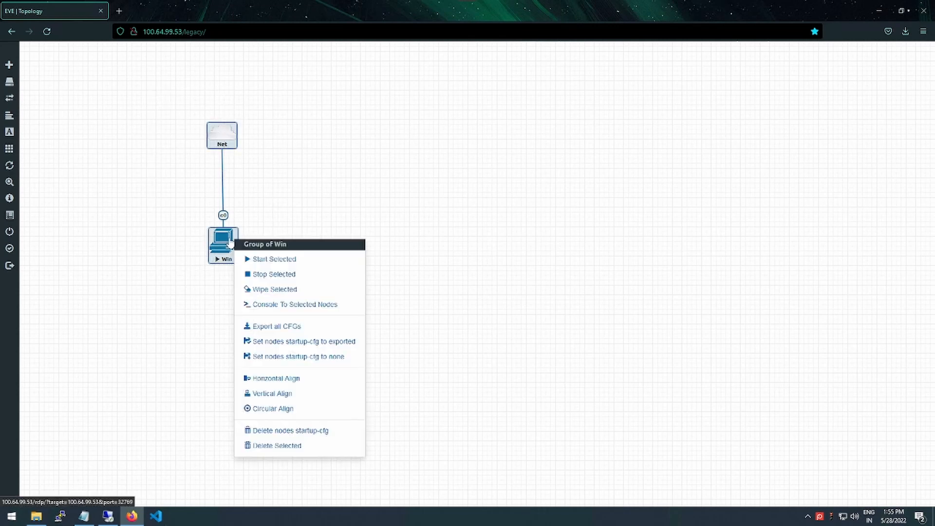
left_click(265, 447)
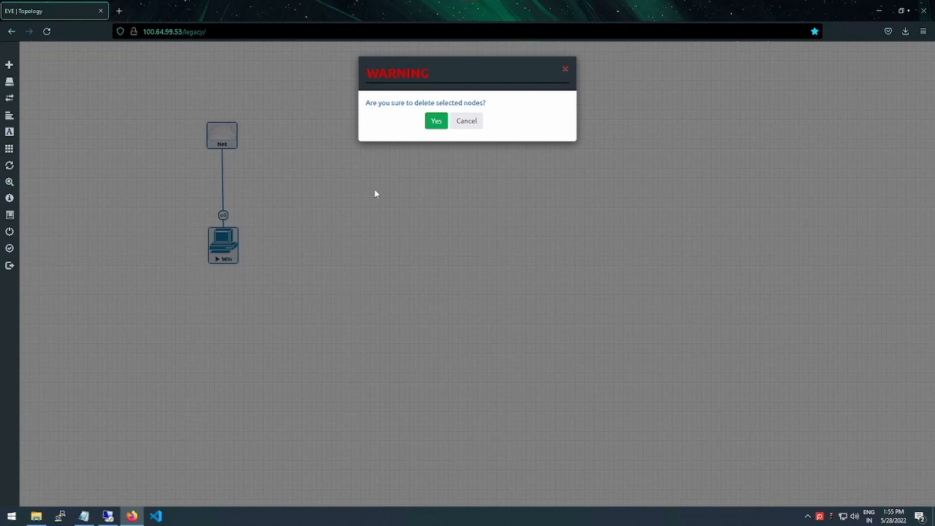
left_click(566, 72)
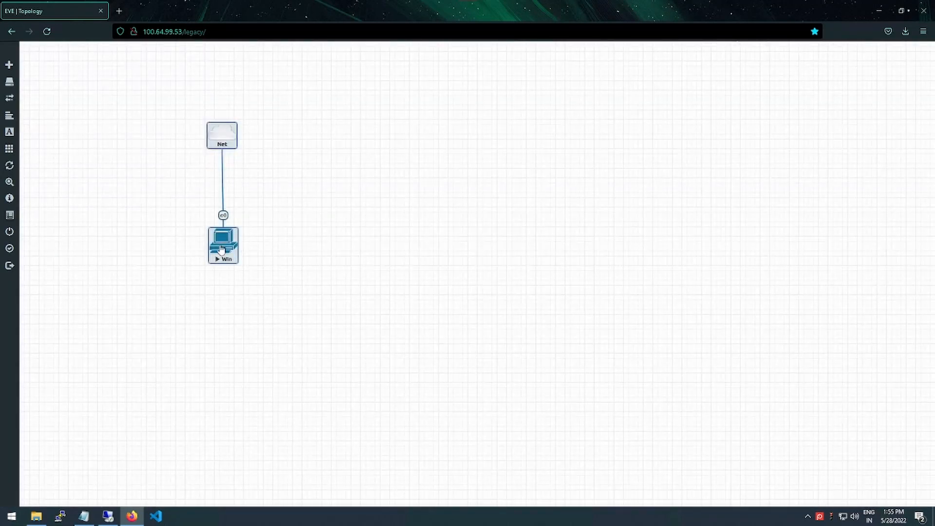
right_click(226, 247)
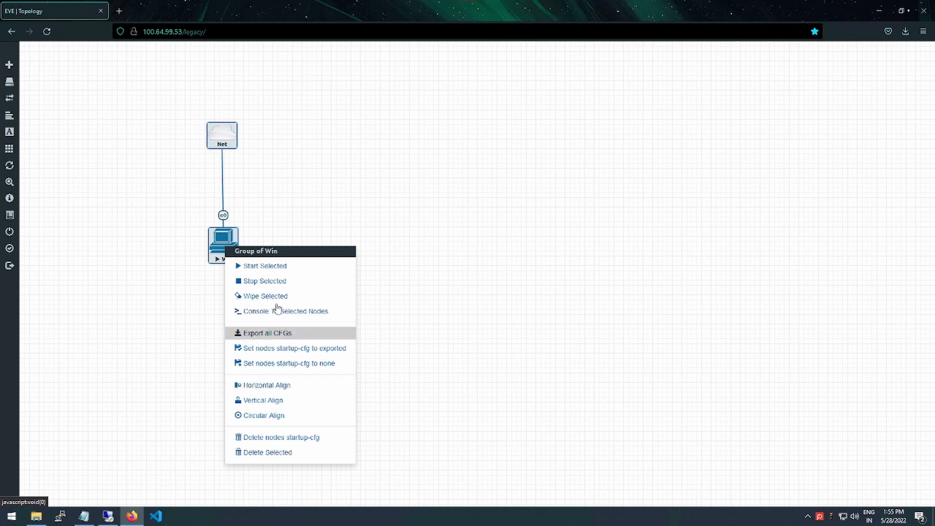
left_click(204, 303)
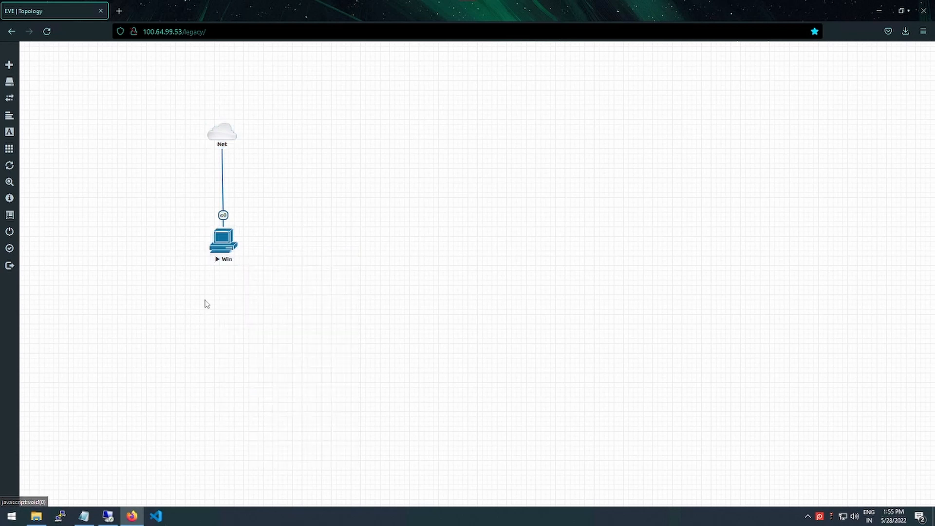
Stop the Win node, delete the Net cloud, and move Win lower on the canvas
right_click(226, 247)
left_click(253, 265)
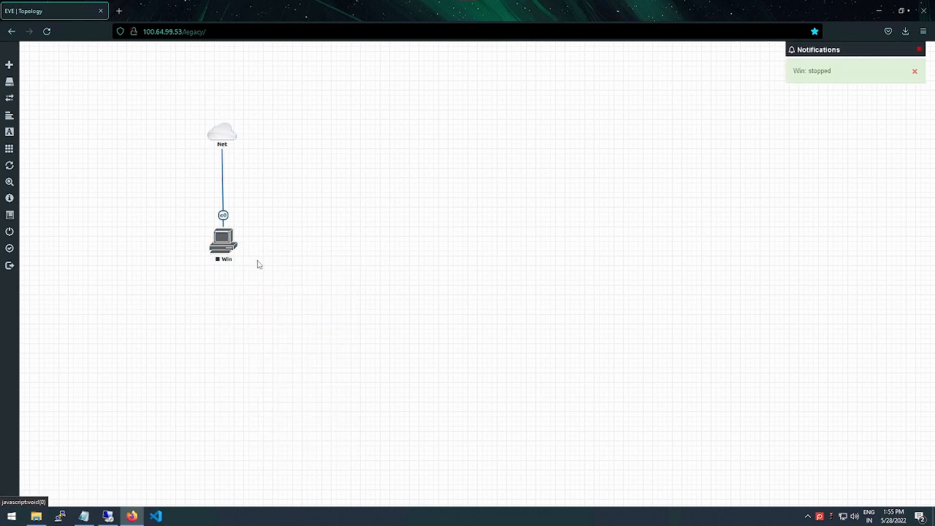
right_click(237, 246)
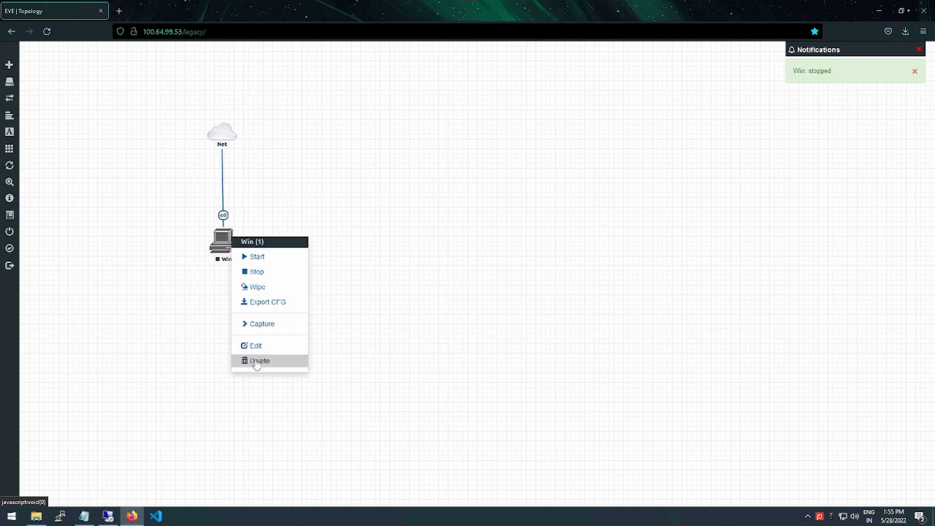
right_click(231, 136)
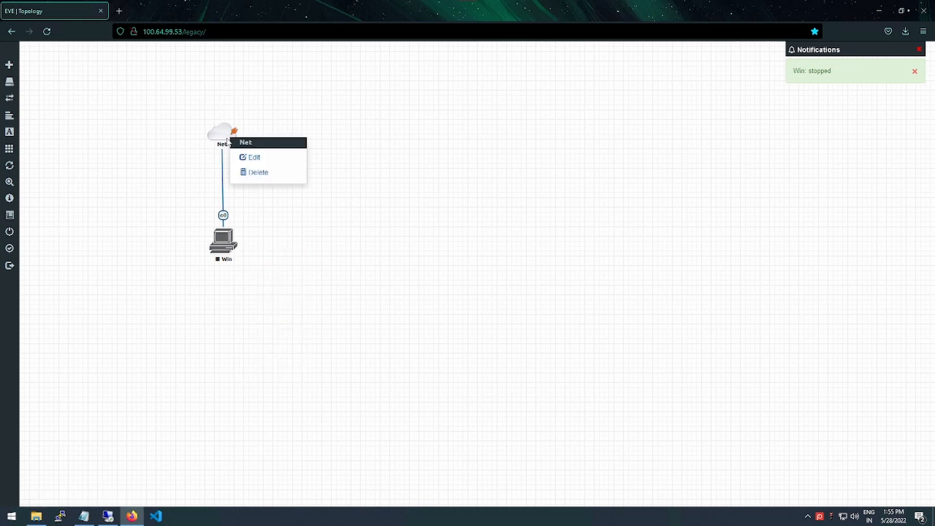
left_click(254, 176)
left_click(436, 128)
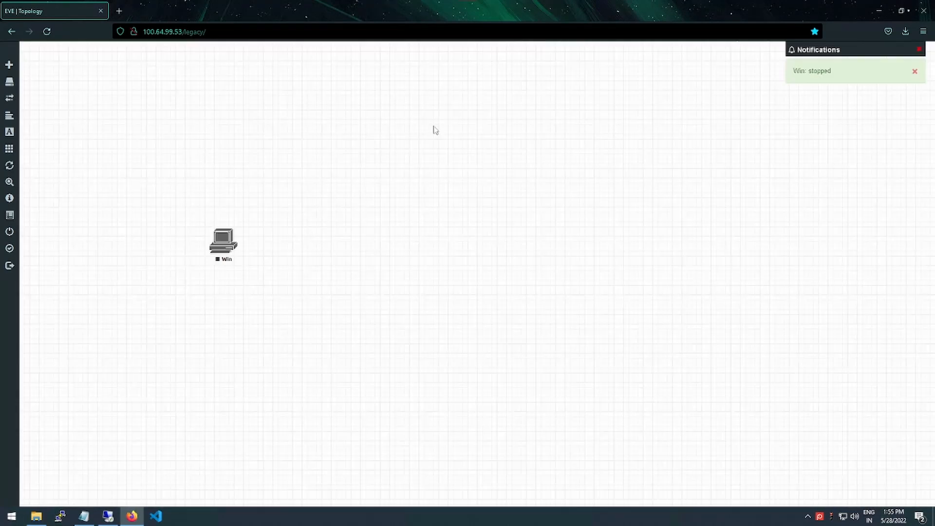
left_click_drag(221, 251, 208, 288)
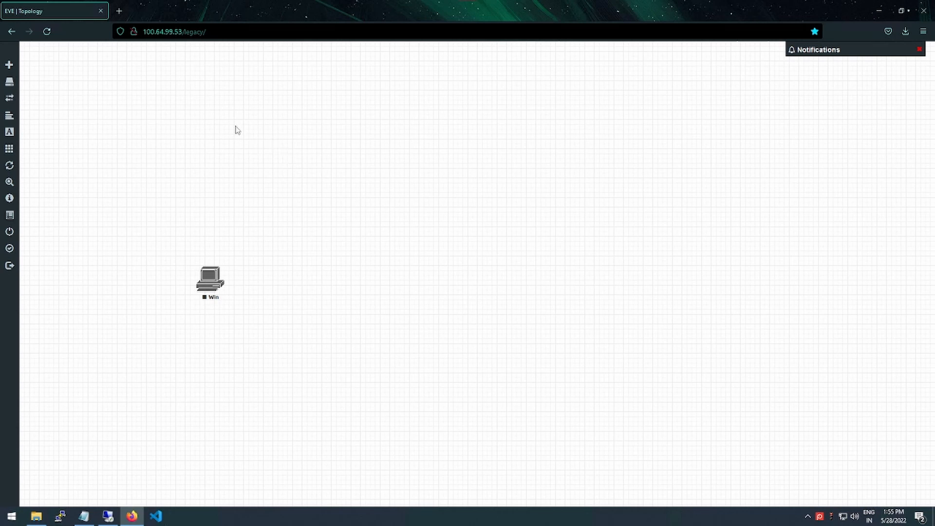
Begin adding a new network named Net, view its type list, then switch to the host VMware window
right_click(219, 113)
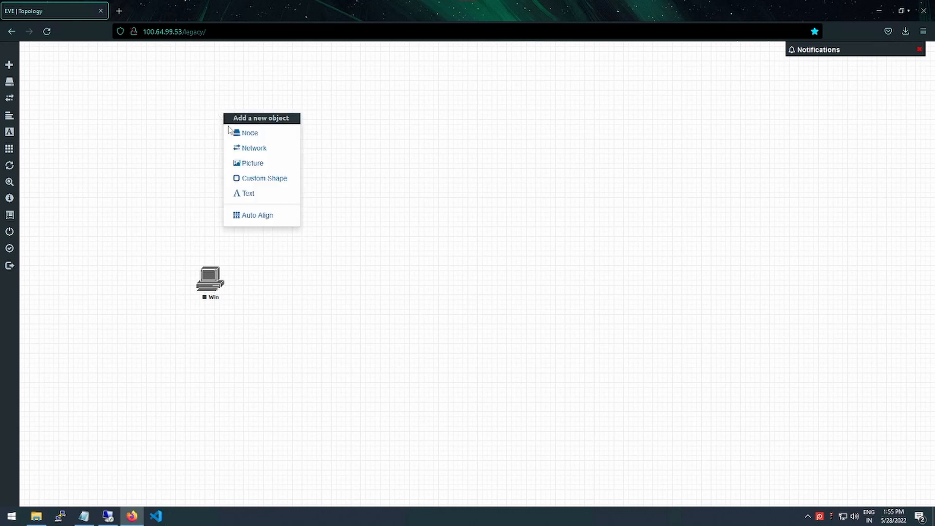
left_click(249, 150)
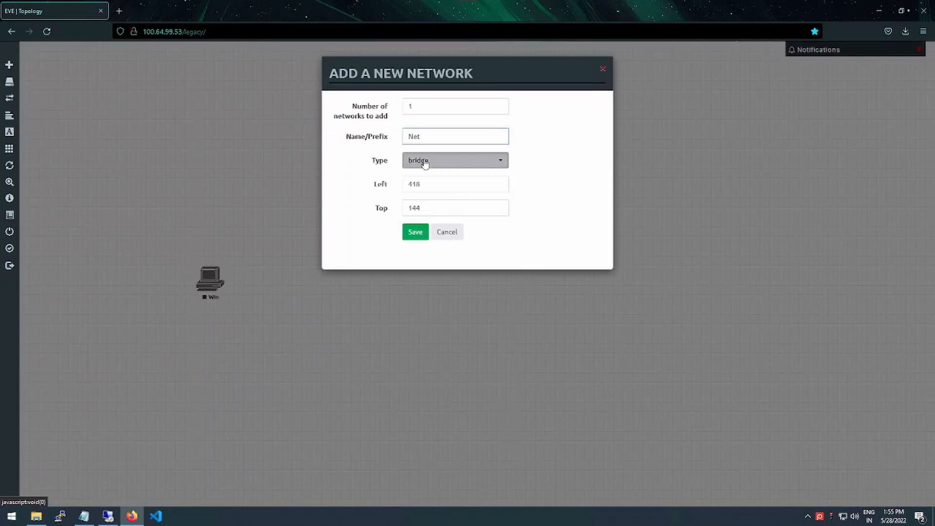
left_click(425, 162)
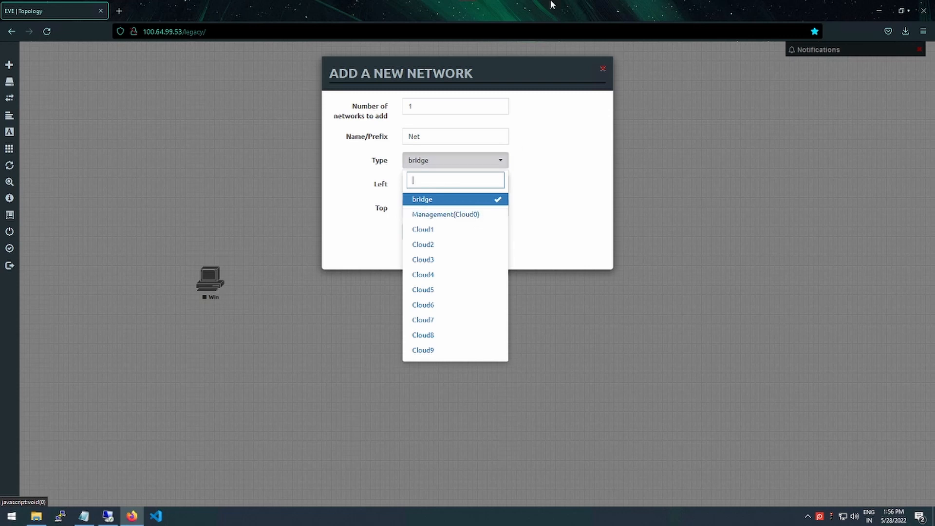
key("ctrl+alt+Return")
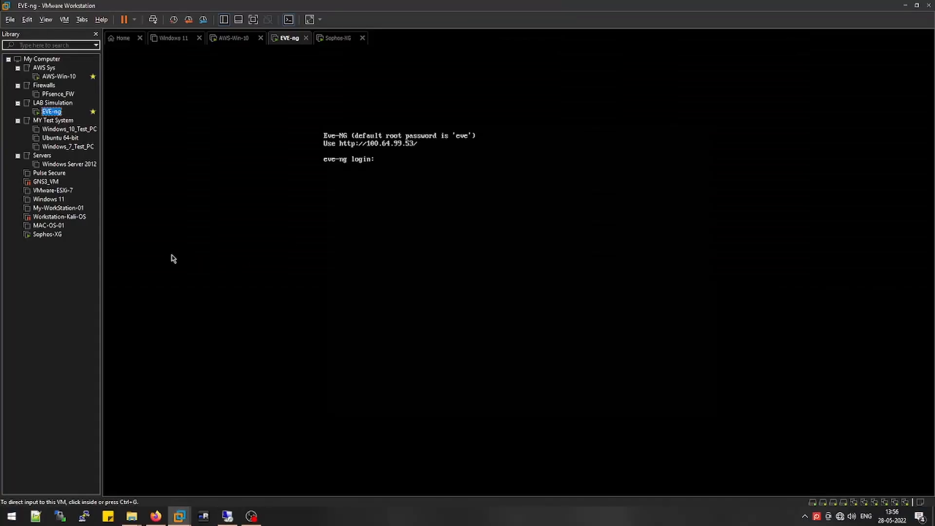
Check EVE-ng's adapters: the first adapter is bridged and Network Adapter 2 is on LAN-1
right_click(52, 111)
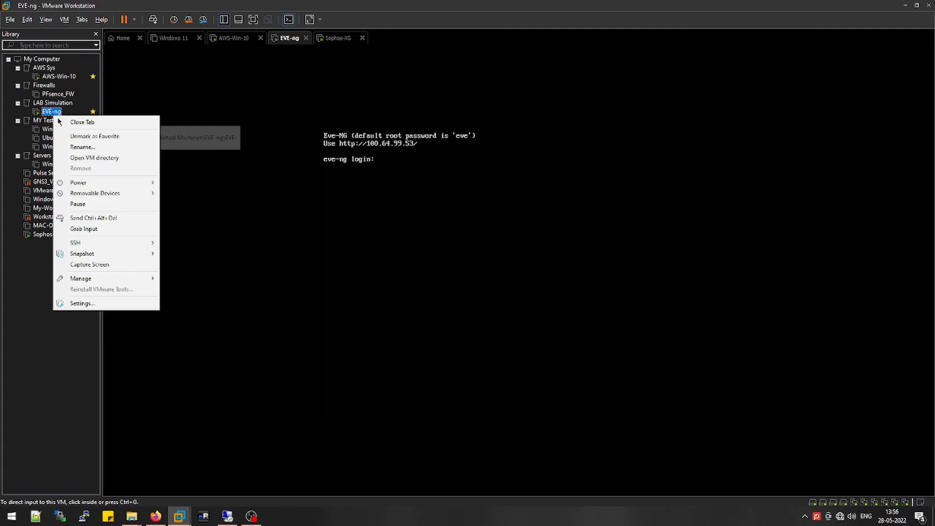
left_click(82, 304)
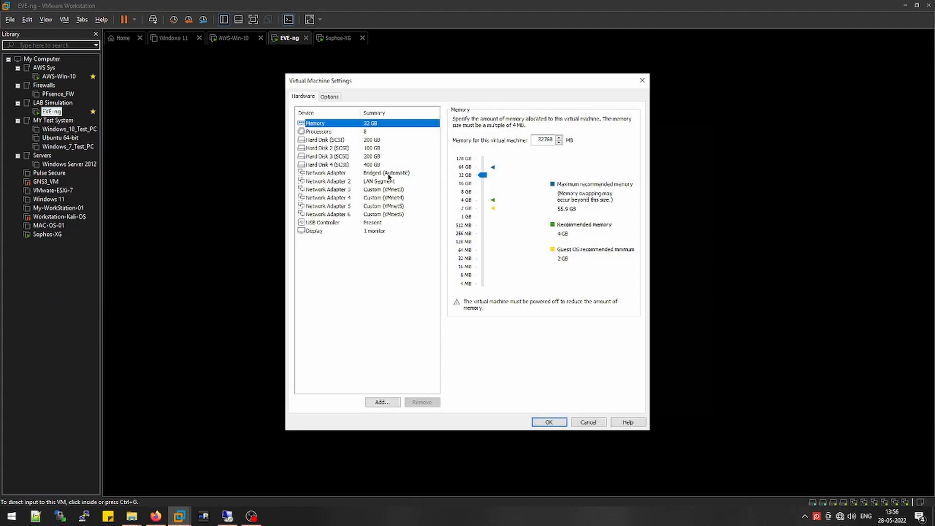
left_click(388, 175)
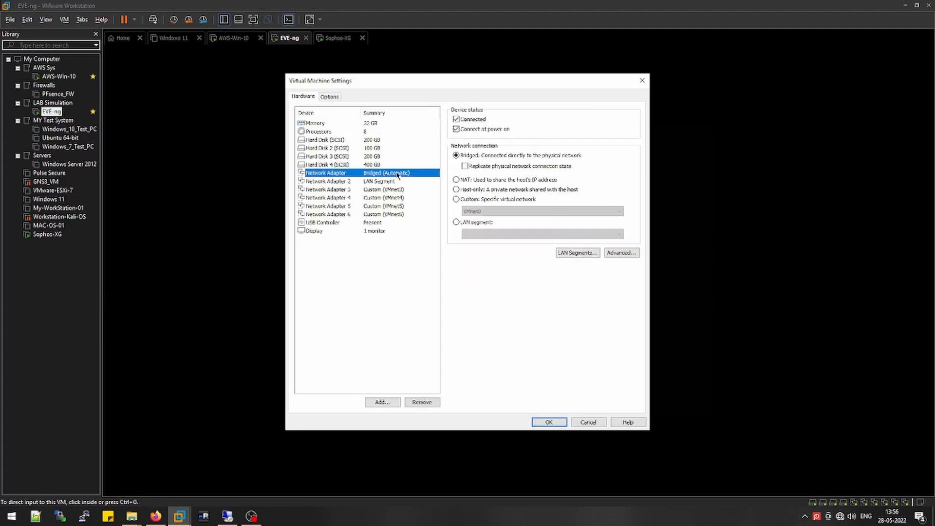
left_click(375, 182)
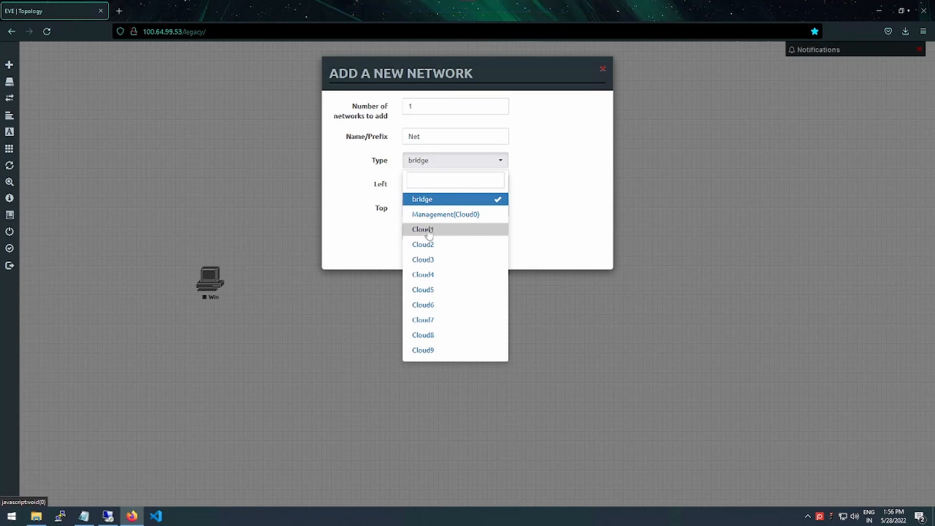
Save the new Net network with type Cloud1 to the lab
left_click(428, 230)
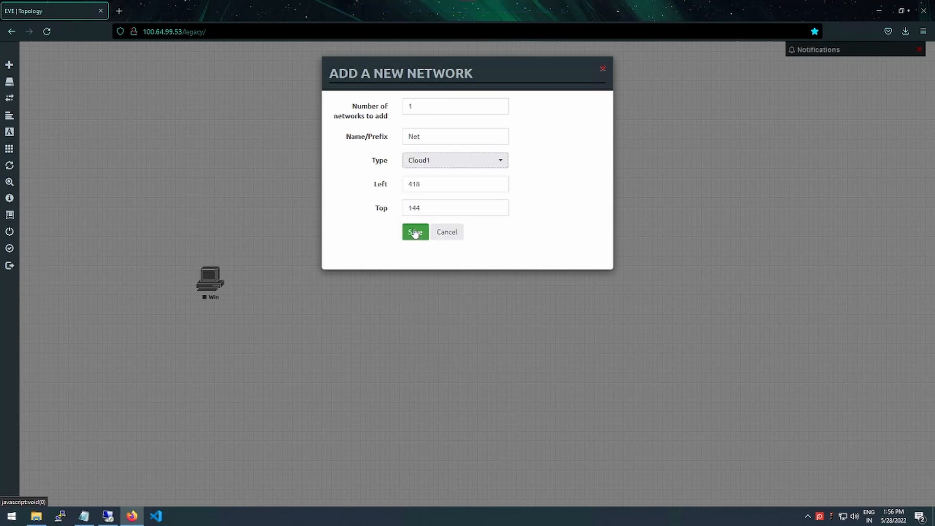
left_click(414, 232)
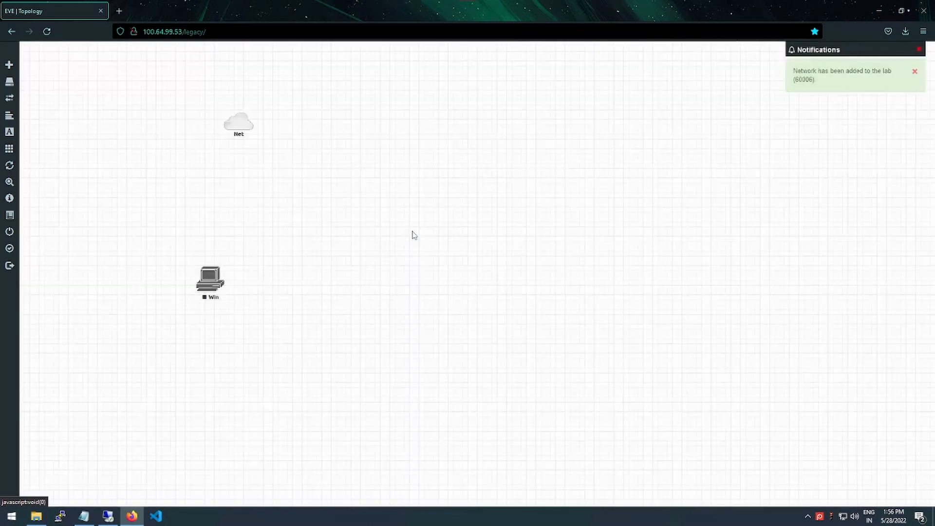
mouse_move(241, 123)
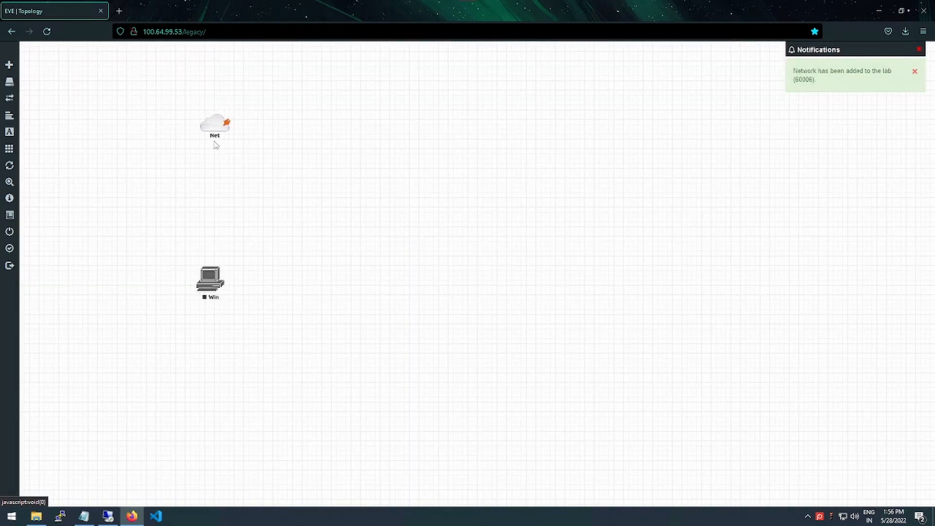
right_click(311, 184)
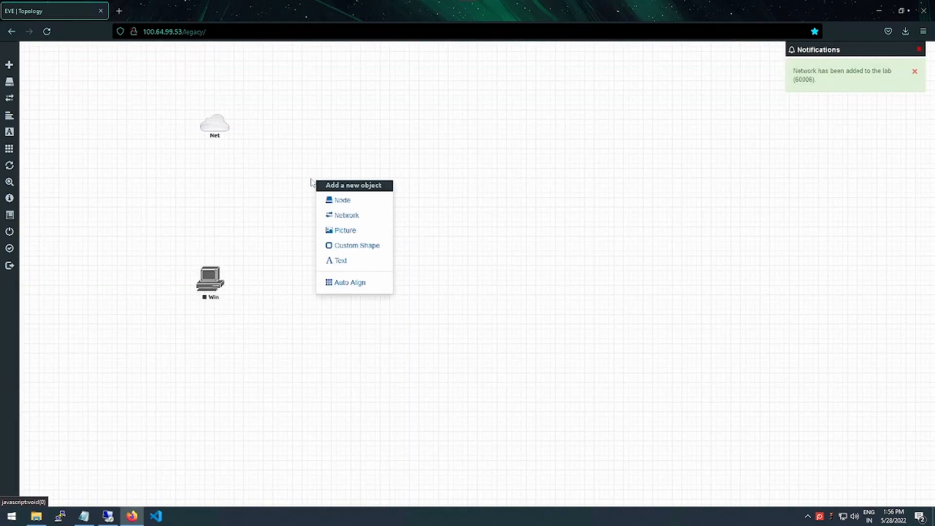
Add a Cisco IOL node named Switch with the i86bi-linux-l2 ipbasek9 image and Switch.png icon
left_click(327, 199)
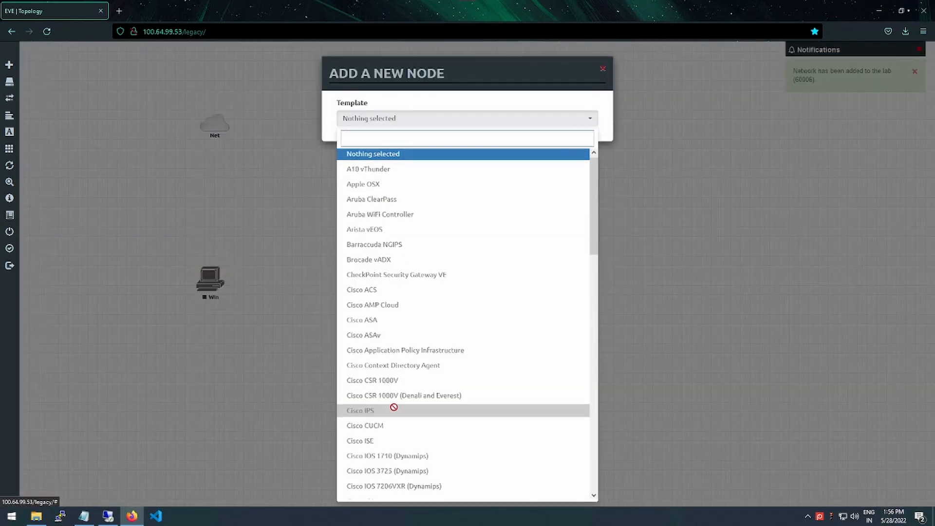
scroll(394, 407, "down", 3)
scroll(394, 408, "down", 4)
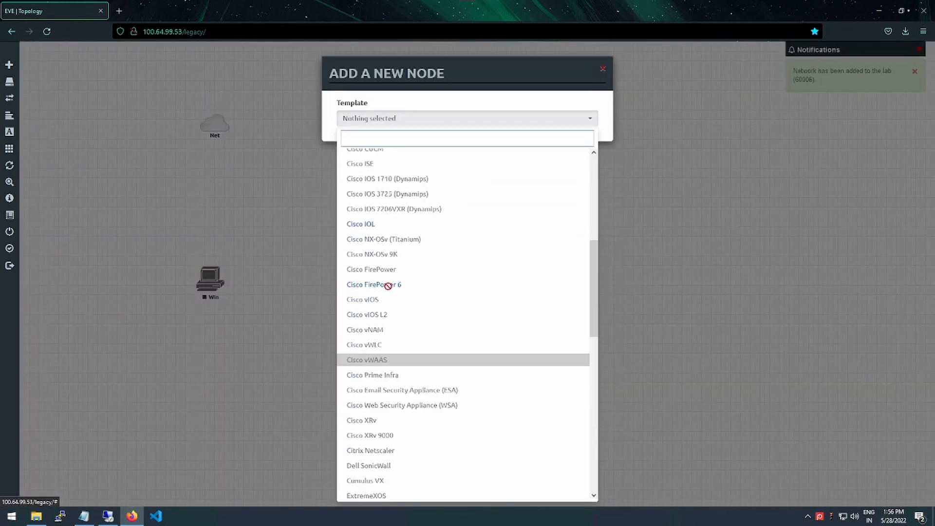
left_click(365, 226)
left_click(507, 166)
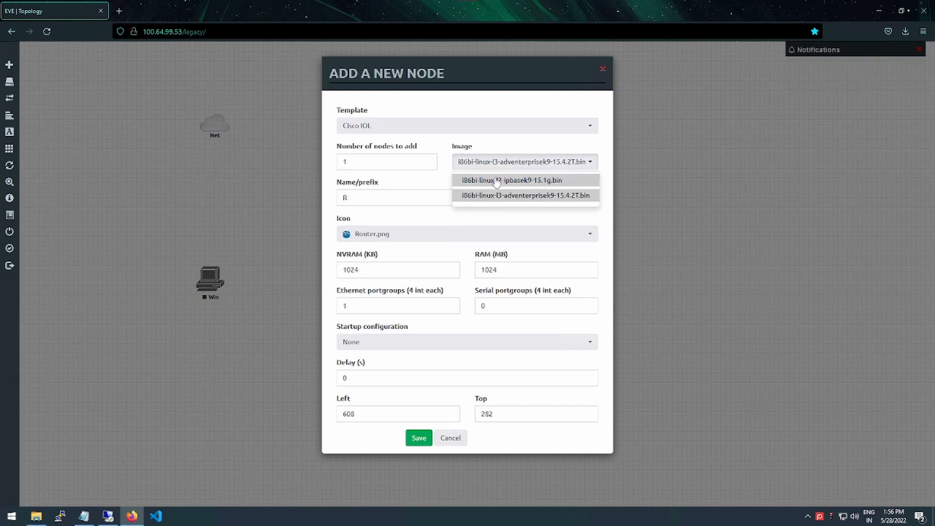
left_click(493, 180)
key("Tab")
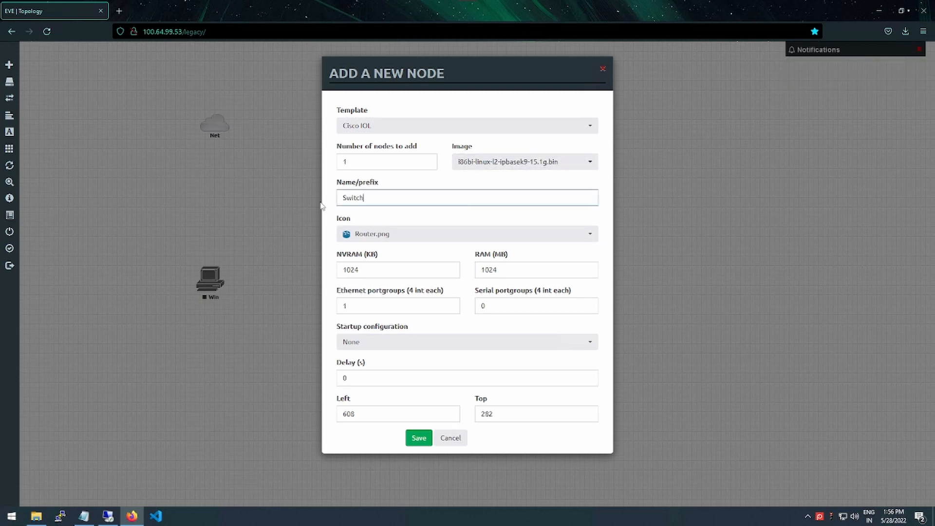
left_click(363, 234)
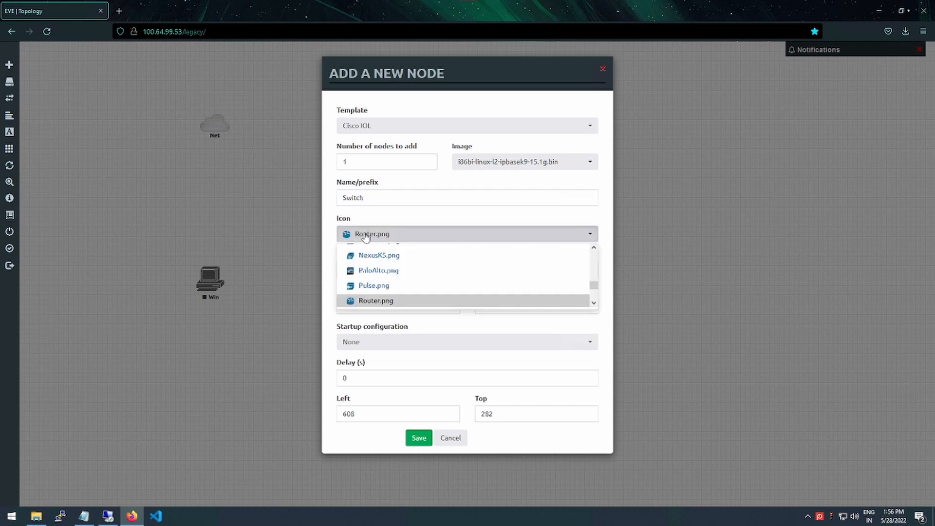
scroll(374, 279, "up", 6)
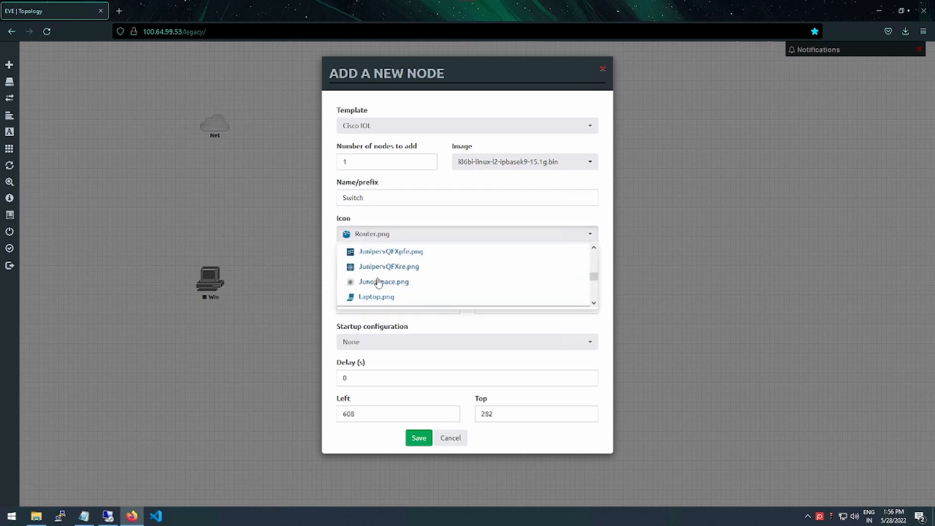
scroll(378, 280, "up", 10)
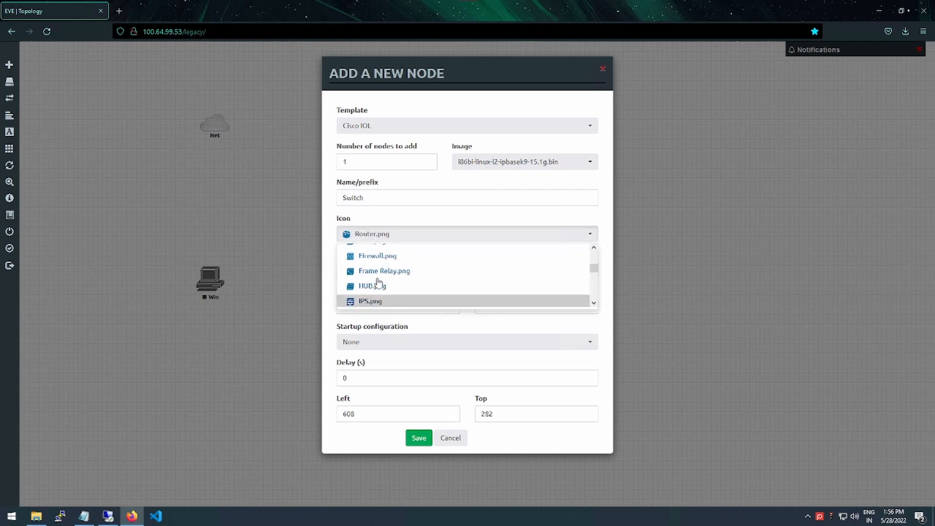
scroll(380, 282, "down", 20)
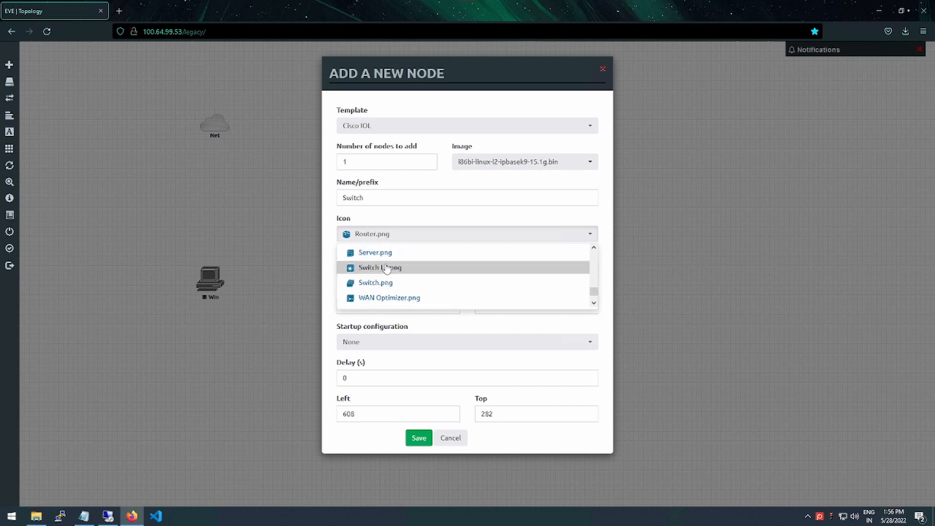
left_click(383, 286)
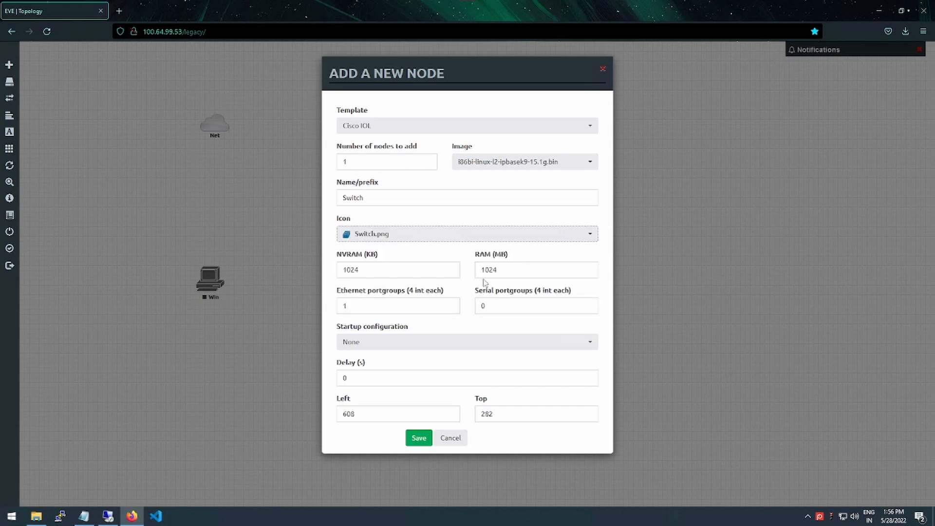
left_click(418, 438)
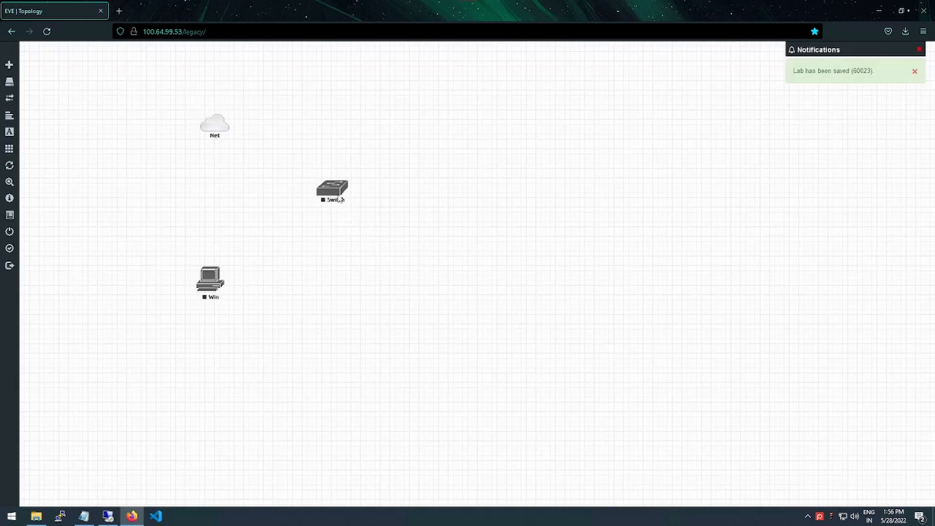
Link Switch e0/0 to the cloud below it, rename the cloud LAN-1, and start a Switch–Win link
left_click_drag(238, 207, 215, 124)
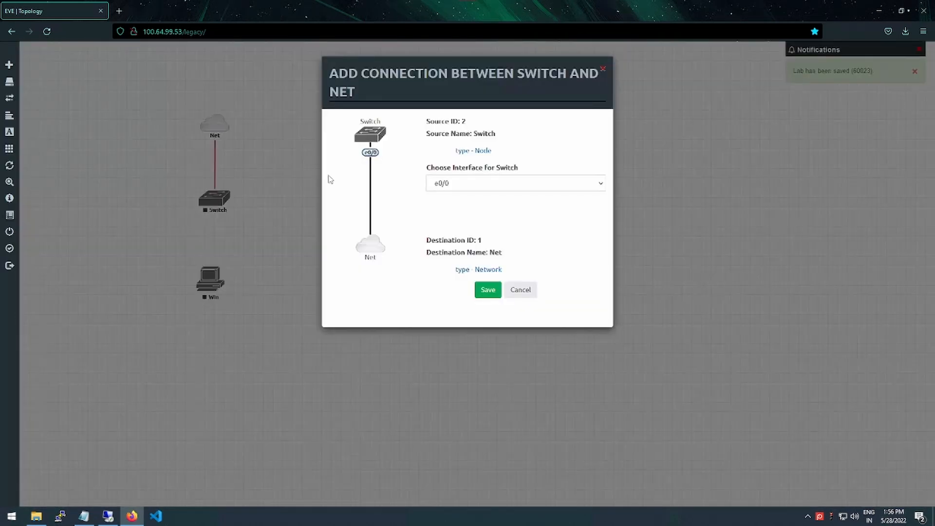
left_click(488, 292)
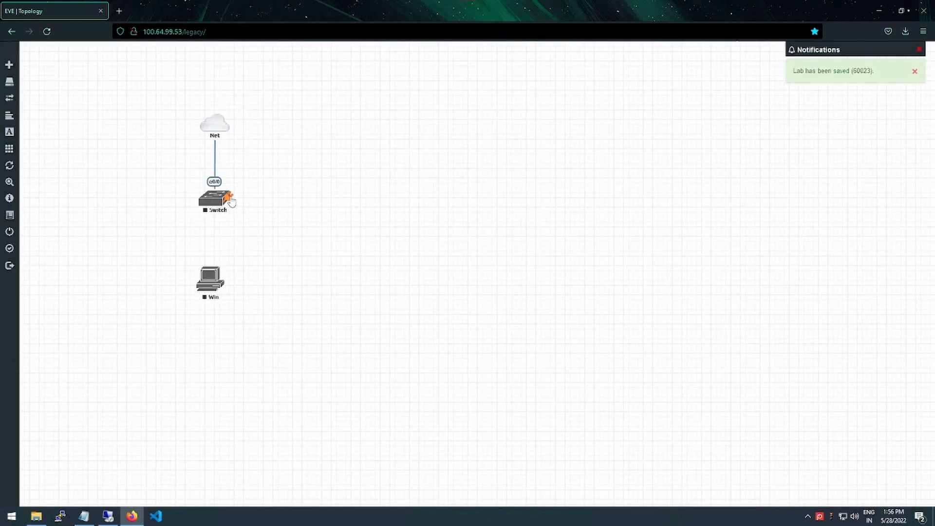
right_click(221, 127)
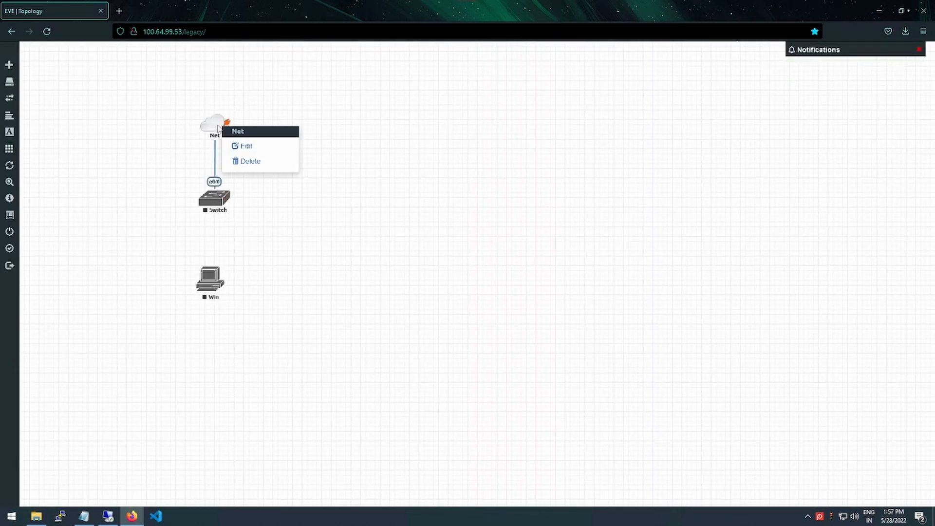
left_click(254, 150)
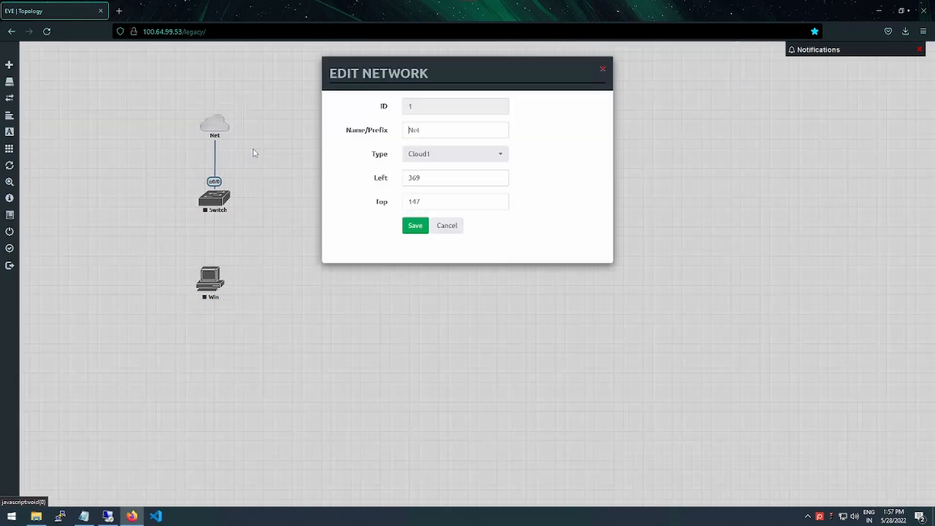
left_click_drag(419, 130, 413, 130)
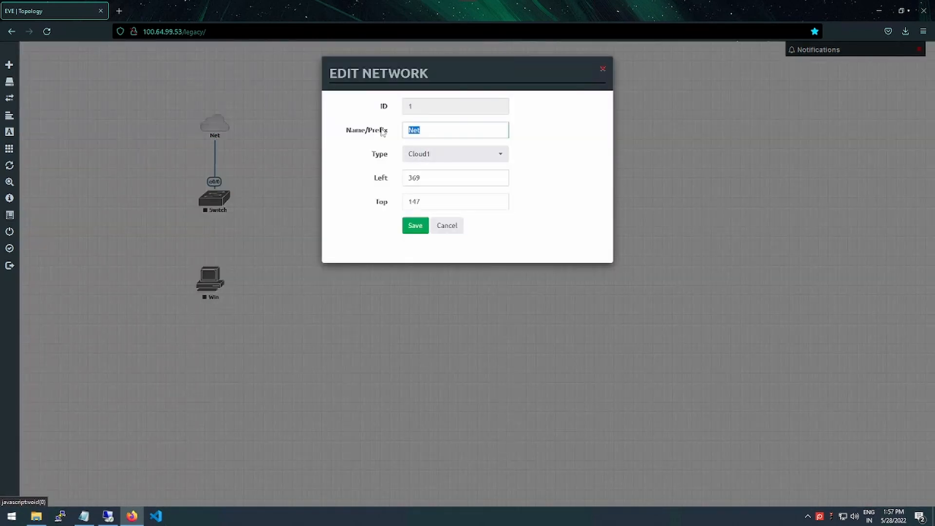
type("I")
left_click(414, 232)
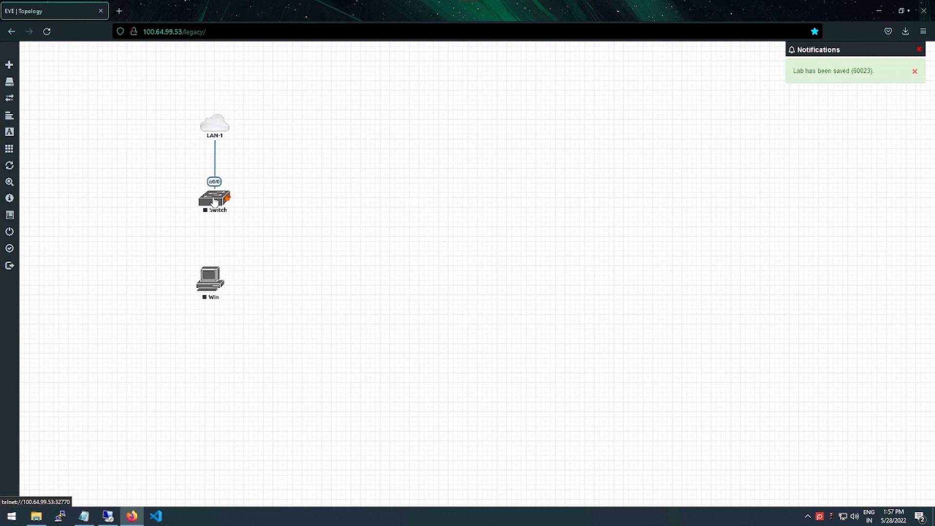
left_click_drag(227, 198, 214, 277)
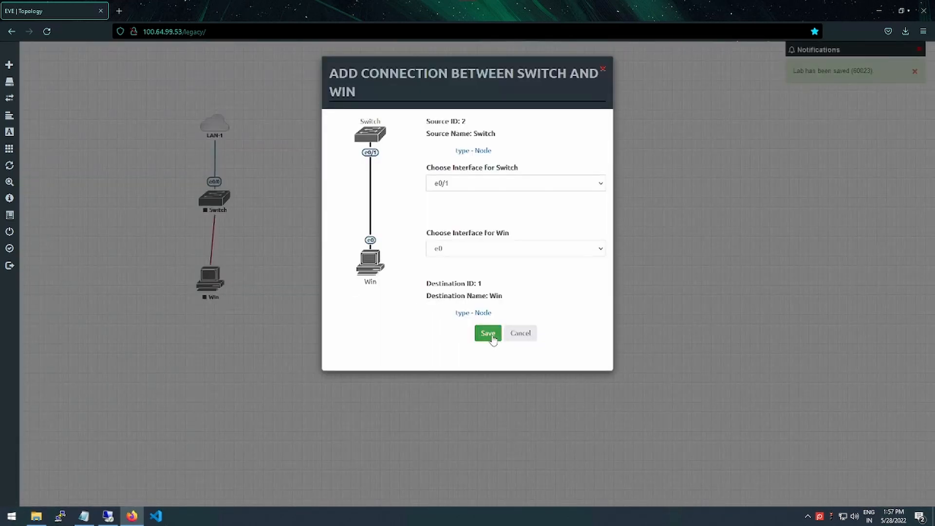
Save the Switch e0/1 to Win e0 link and start both the Switch and Win nodes
left_click(495, 340)
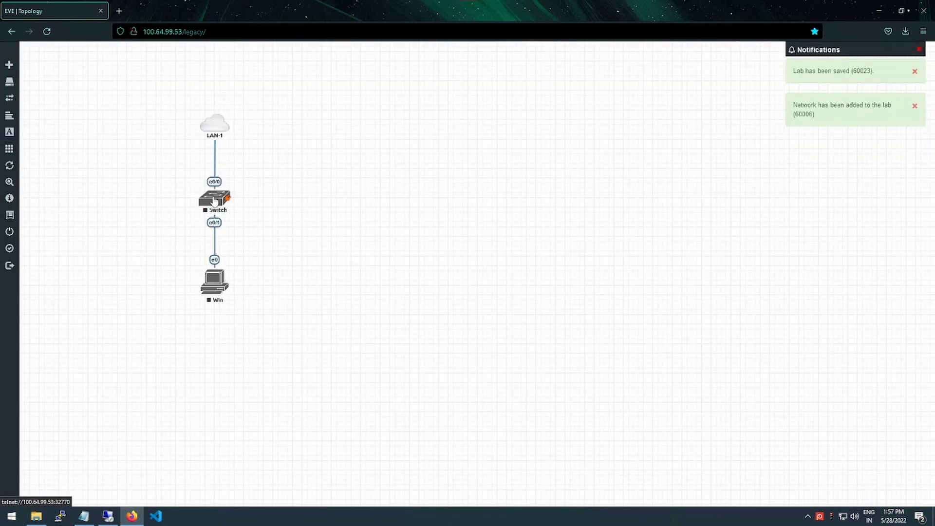
right_click(215, 197)
left_click(241, 216)
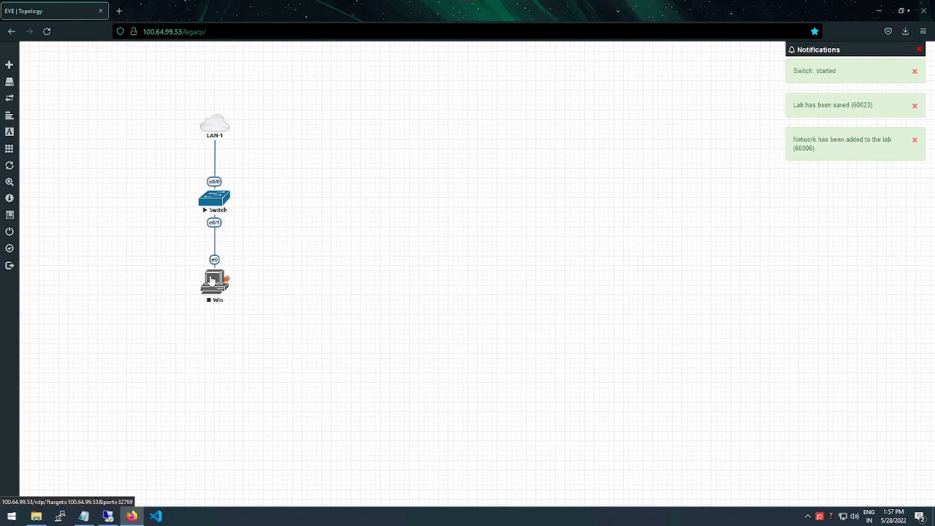
right_click(213, 281)
left_click(235, 299)
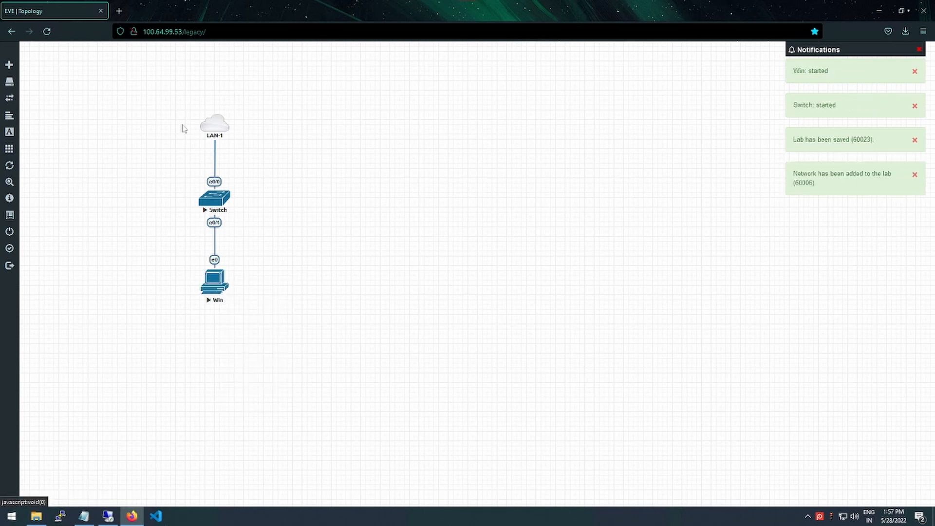
mouse_move(474, 2)
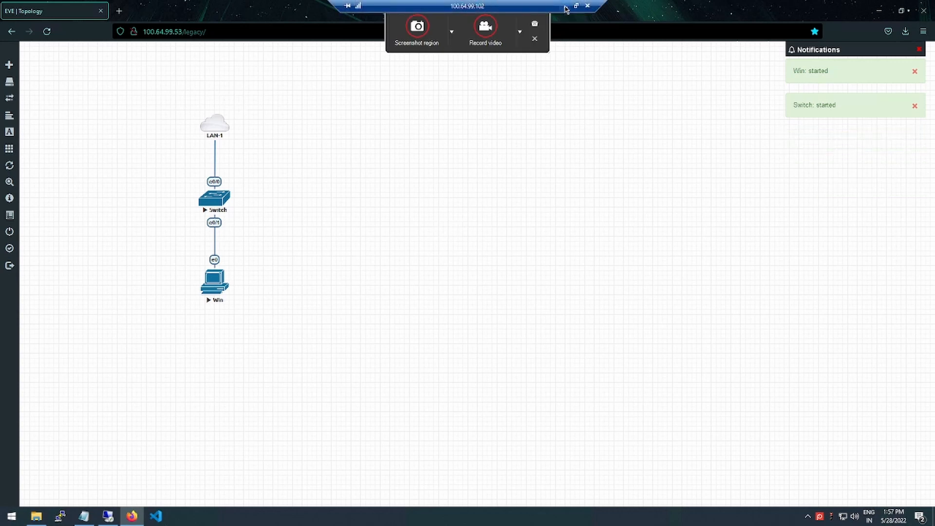
Close the VM settings and open the Sophos-XG virtual machine's console in VMware Workstation
left_click(565, 6)
left_click(641, 80)
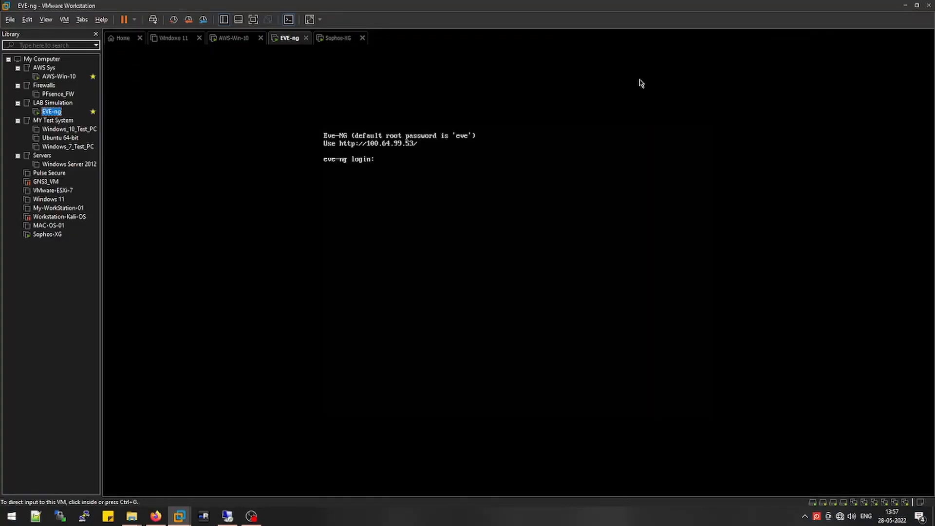
left_click(54, 236)
double_click(54, 236)
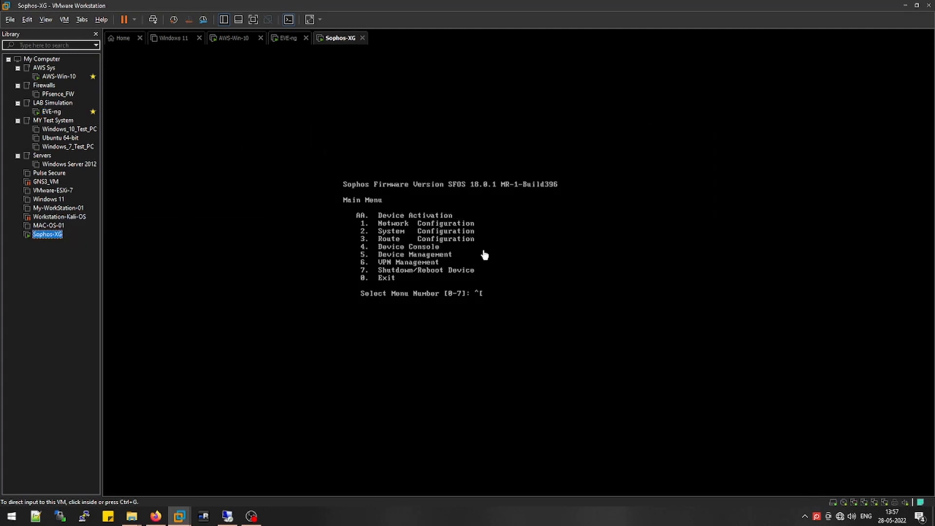
Choose menu option 1, Network Configuration, to view Port1 LAN at 172.16.16.16/255.255.255.0
left_click(491, 306)
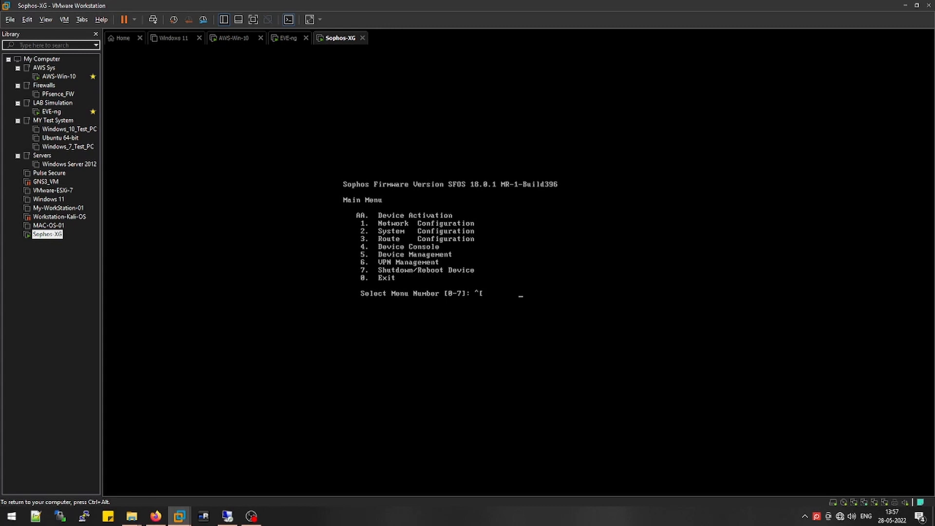
key("Return")
type("1")
key("Return")
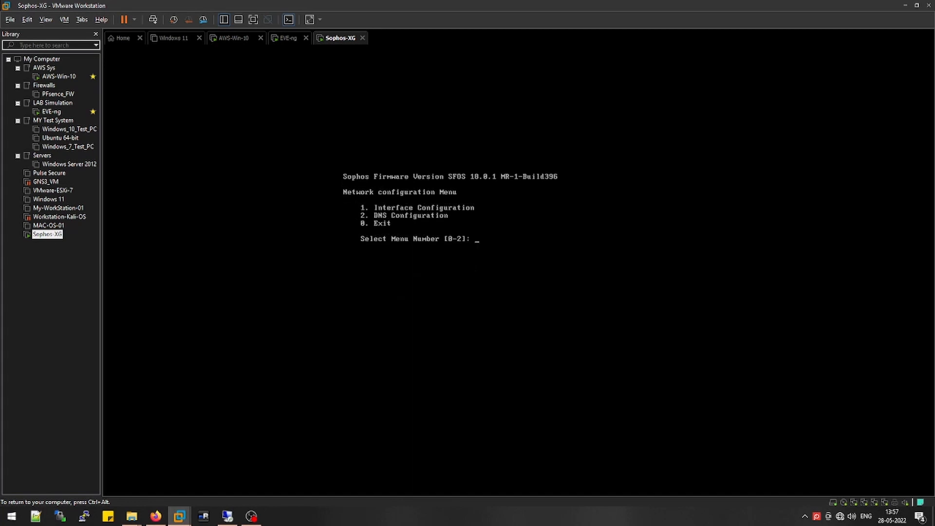
key("Return")
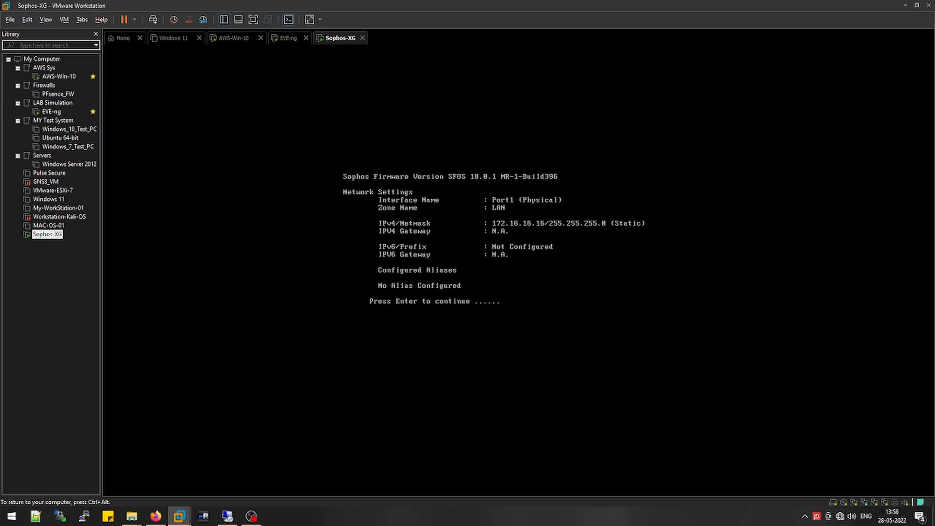
key("ctrl+alt")
Launch a Remote Desktop connection to the Win node from its downloaded .rdp file
left_click(227, 516)
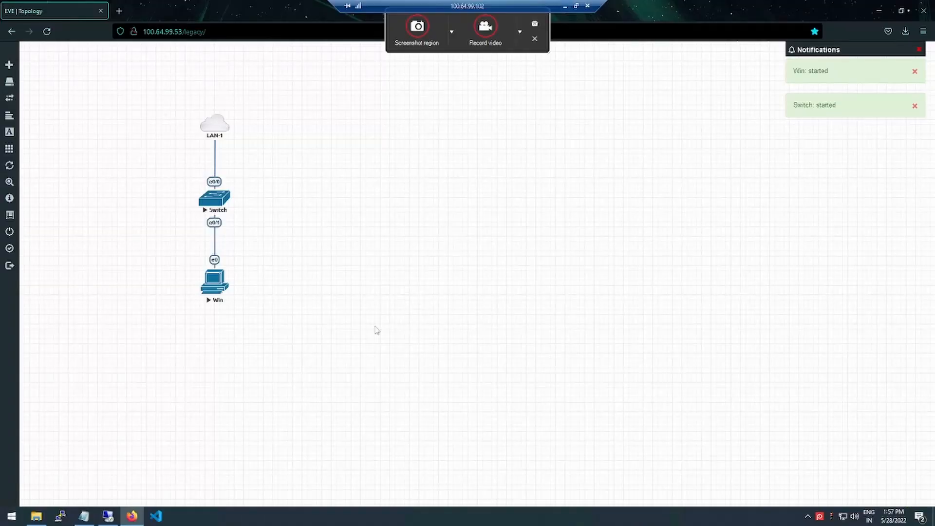
left_click(217, 288)
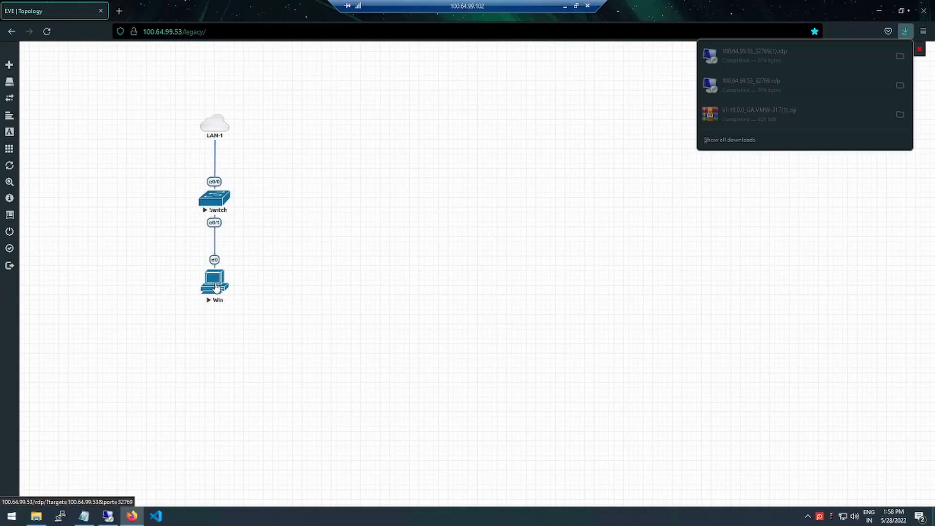
left_click(759, 57)
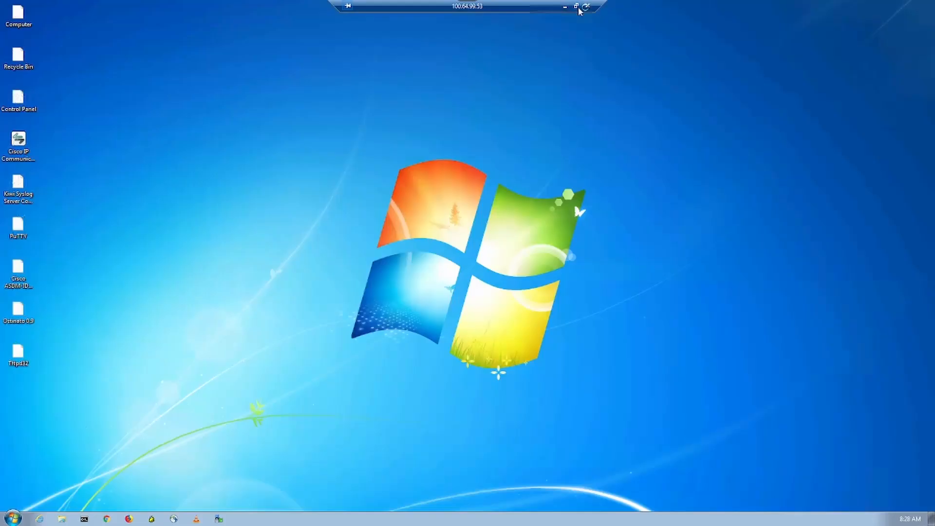
Resize the Windows 7 Remote Desktop window to fill nearly the whole screen
left_click(576, 6)
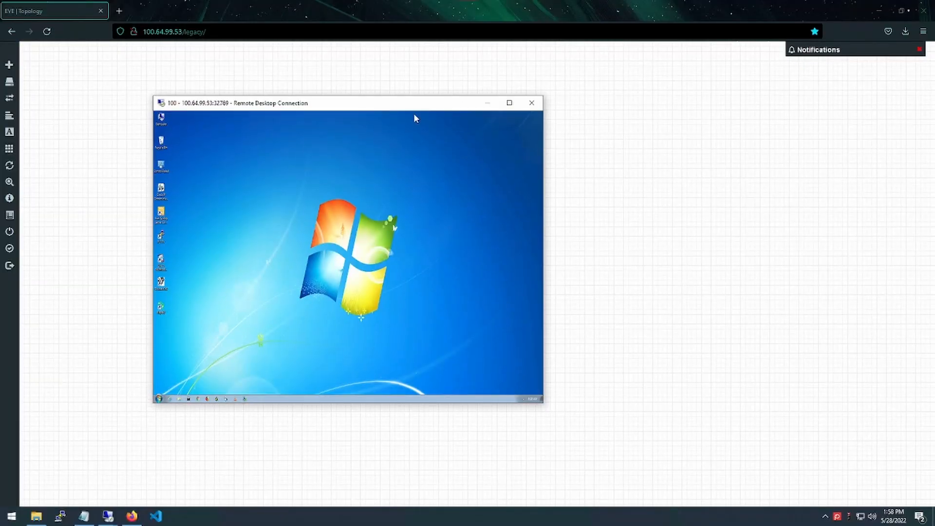
left_click_drag(414, 108, 678, 131)
left_click_drag(413, 118, 89, 19)
left_click_drag(245, 20, 254, 29)
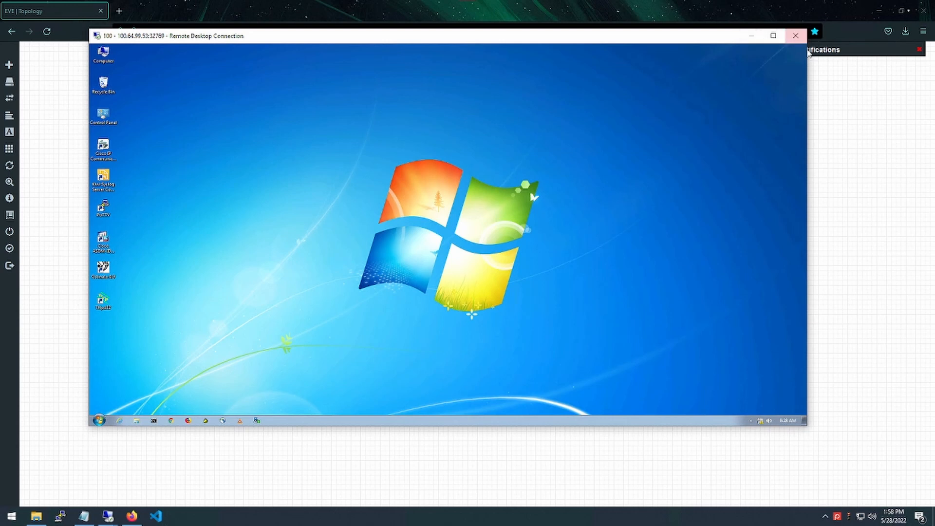
left_click_drag(809, 56, 887, 60)
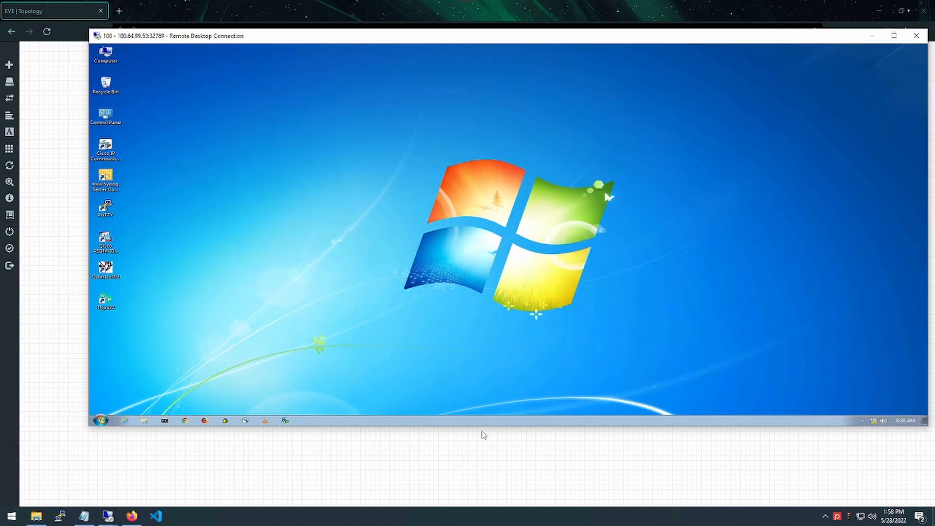
left_click_drag(455, 429, 445, 515)
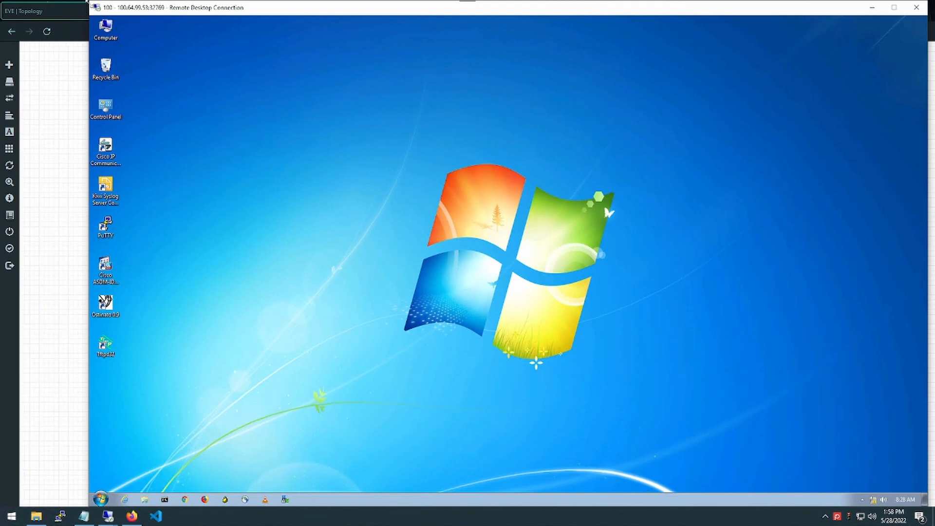
left_click_drag(48, 2, 2, 2)
left_click_drag(455, 427, 456, 452)
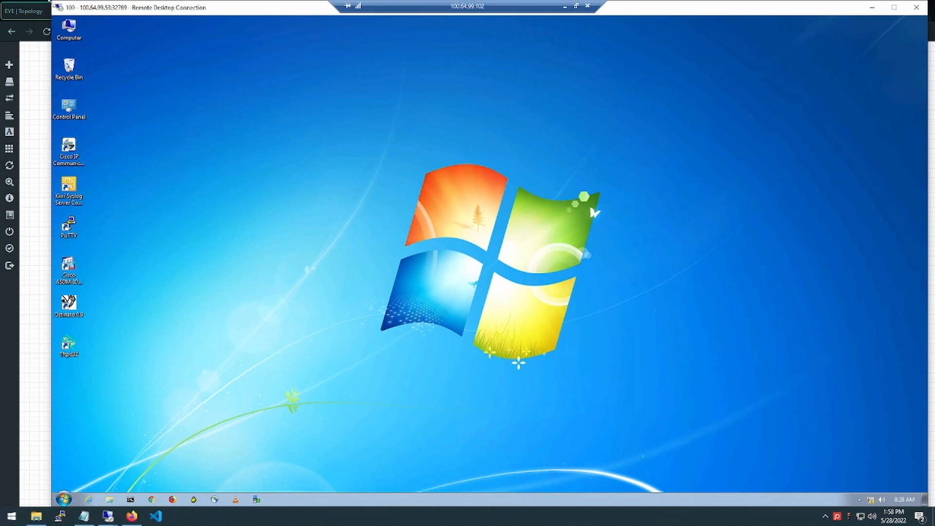
left_click_drag(52, 1, 2, 3)
left_click_drag(480, 427, 447, 505)
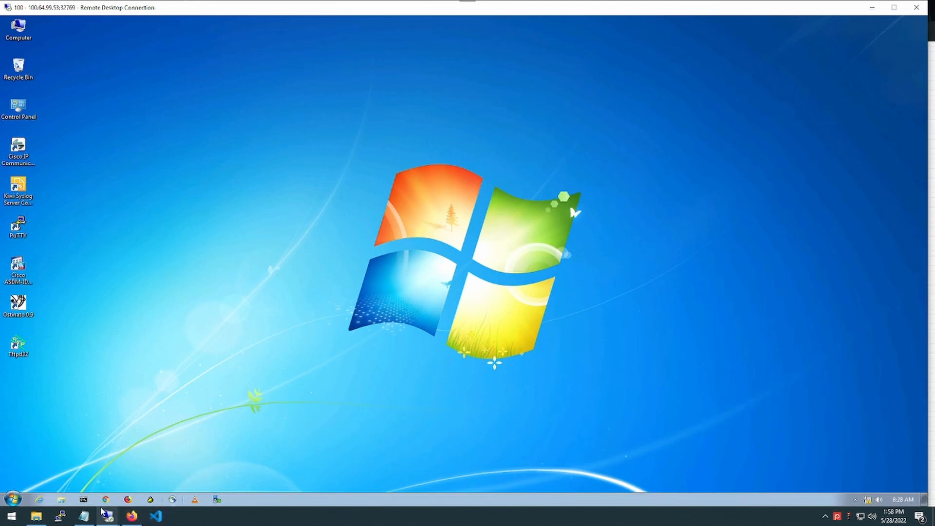
Use ncpa.cpl to check Local Area Connection details: DHCP enabled, address 172.16.16.17 from 172.16.16.16
left_click(19, 499)
type("n")
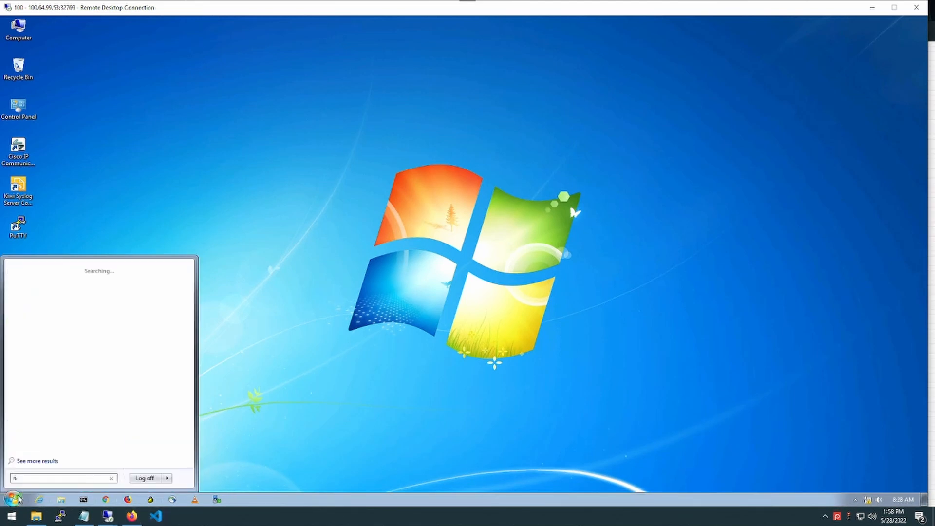
type("cpa.cpl")
key("Return")
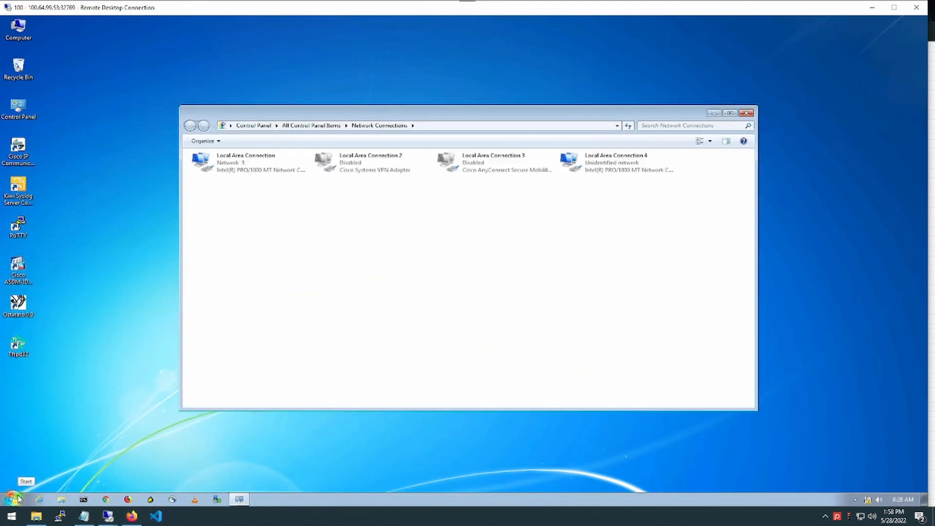
double_click(249, 159)
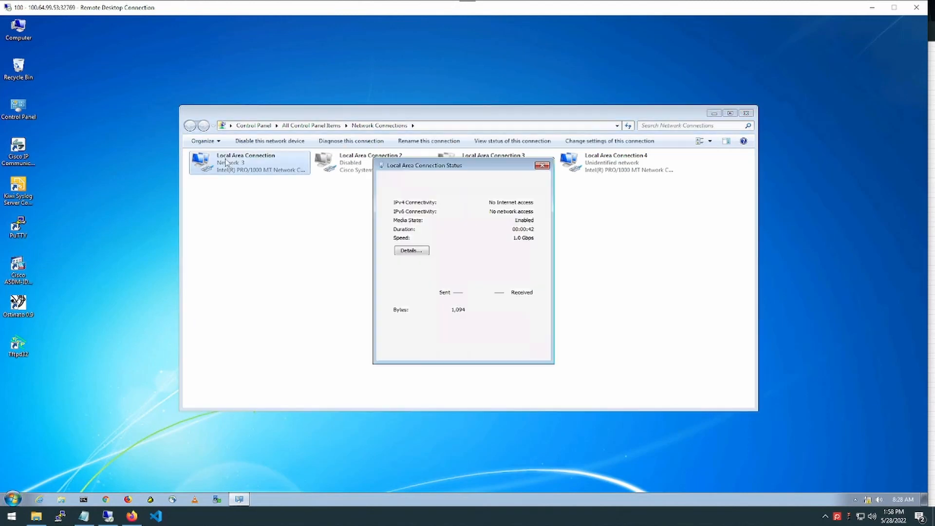
left_click(412, 250)
left_click(457, 238)
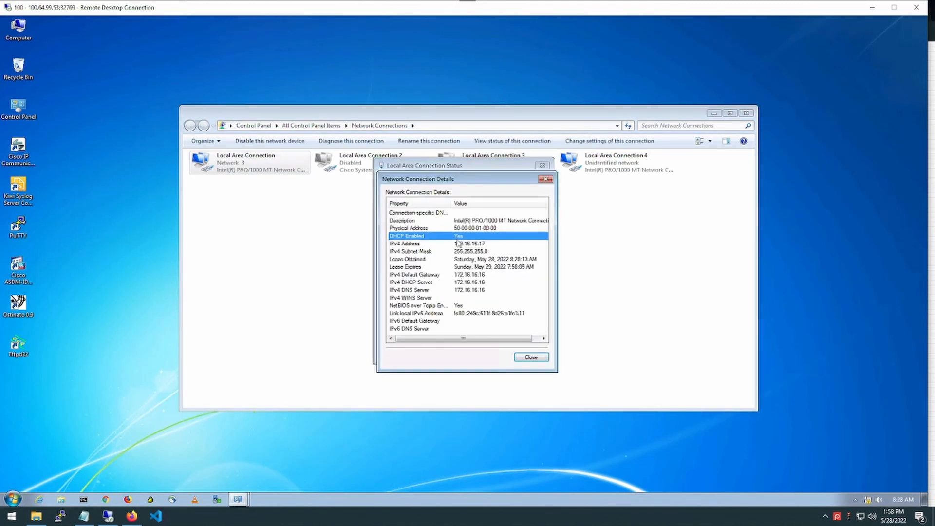
left_click(467, 246)
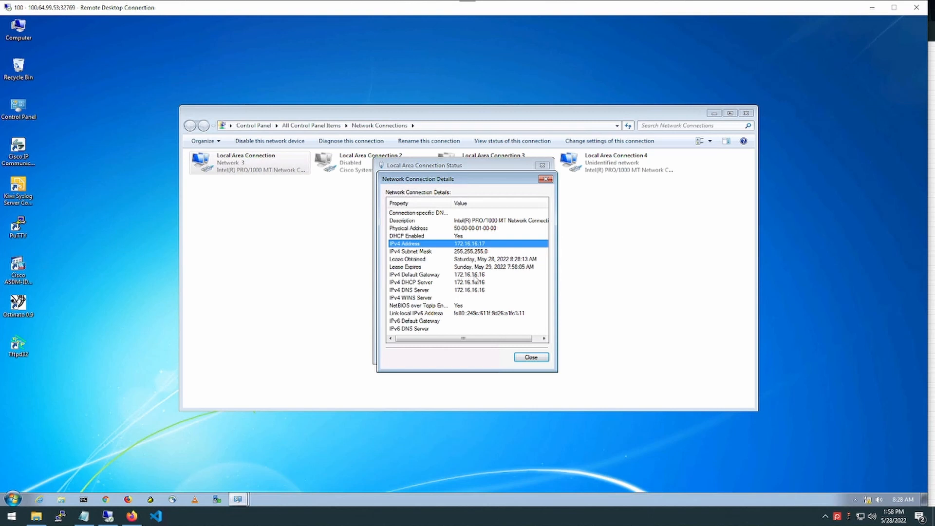
left_click(476, 274)
left_click(545, 179)
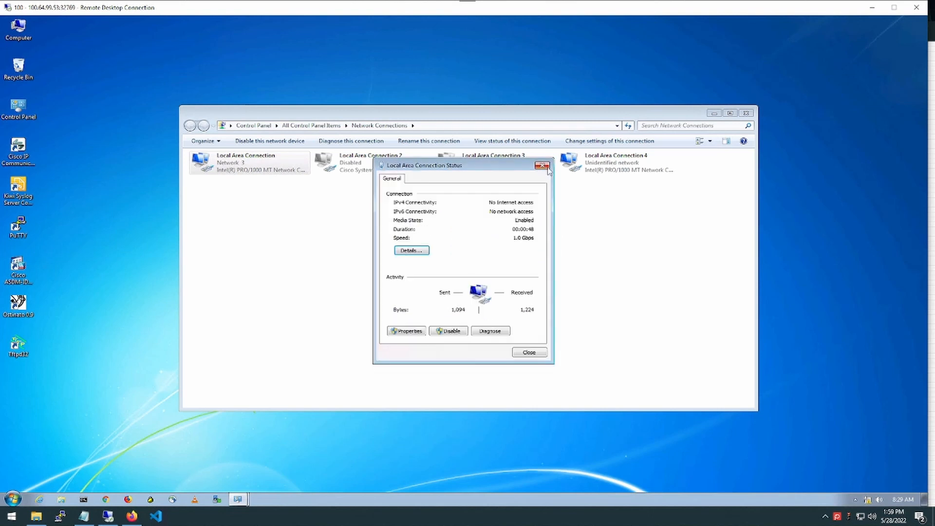
left_click(544, 166)
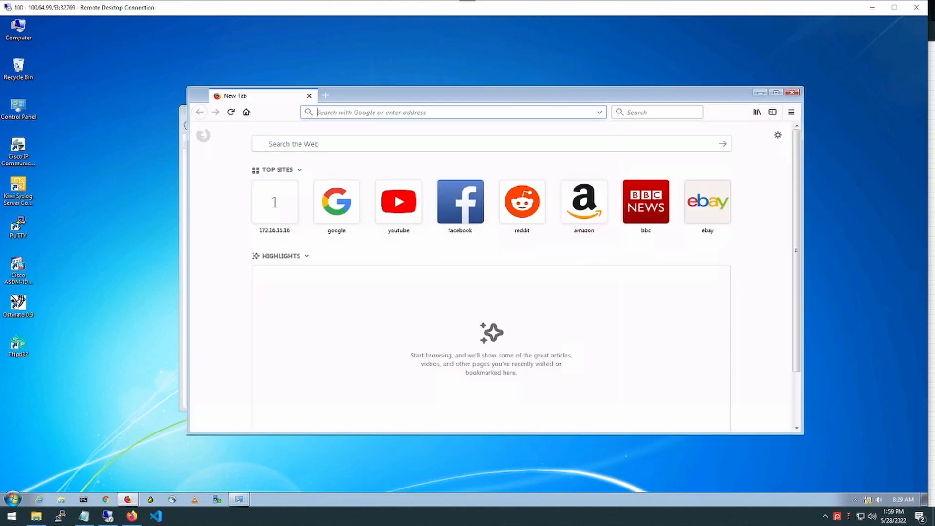
type("http")
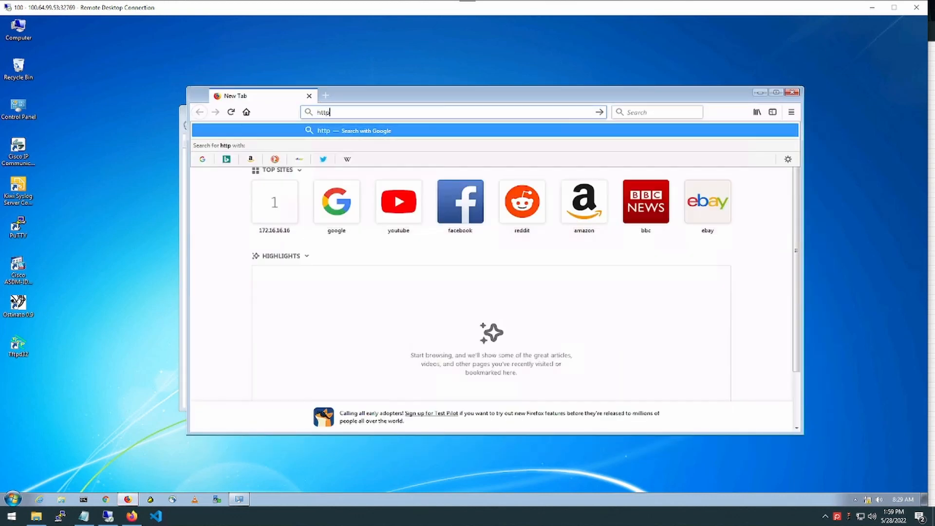
type("s://172")
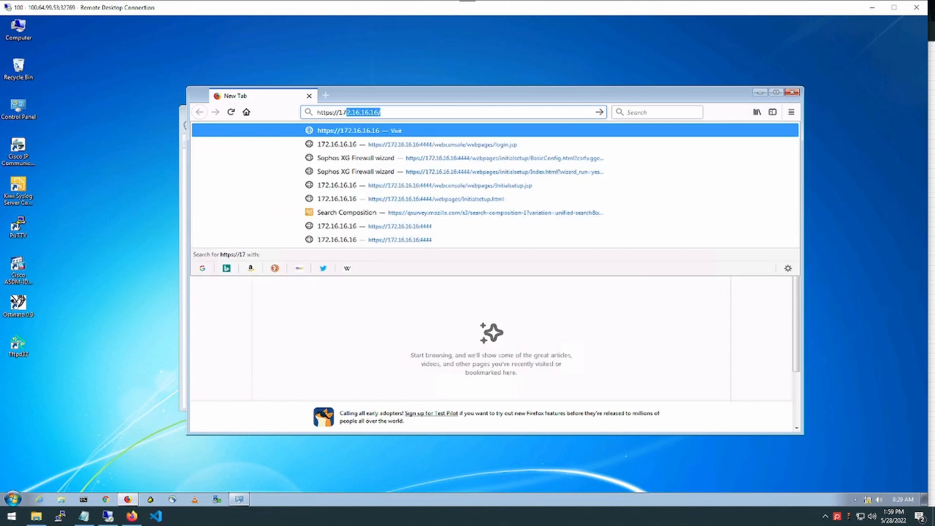
type(".16.16")
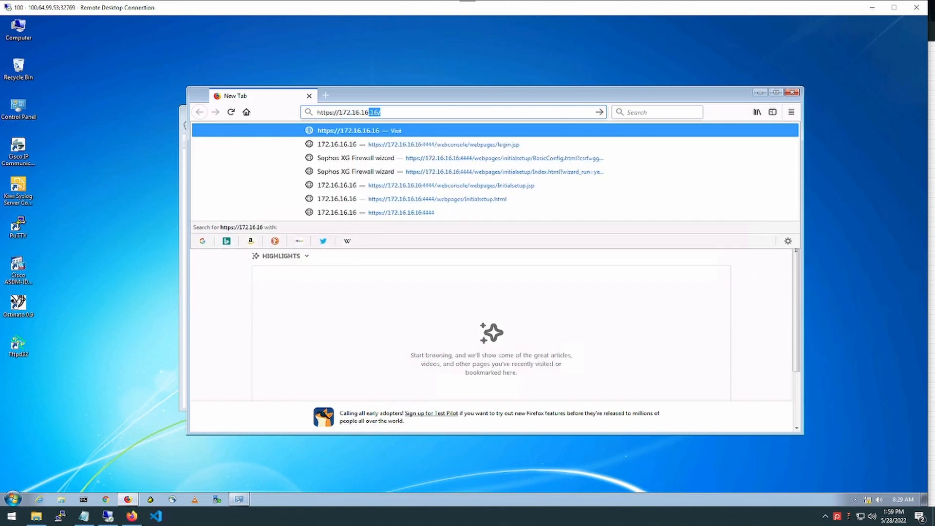
type(".")
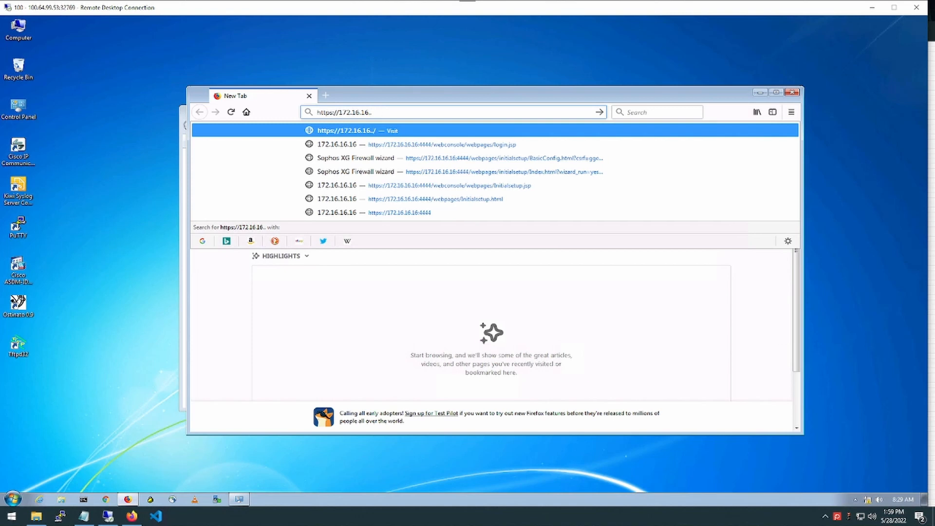
type(".")
key("ctrl+shift+k")
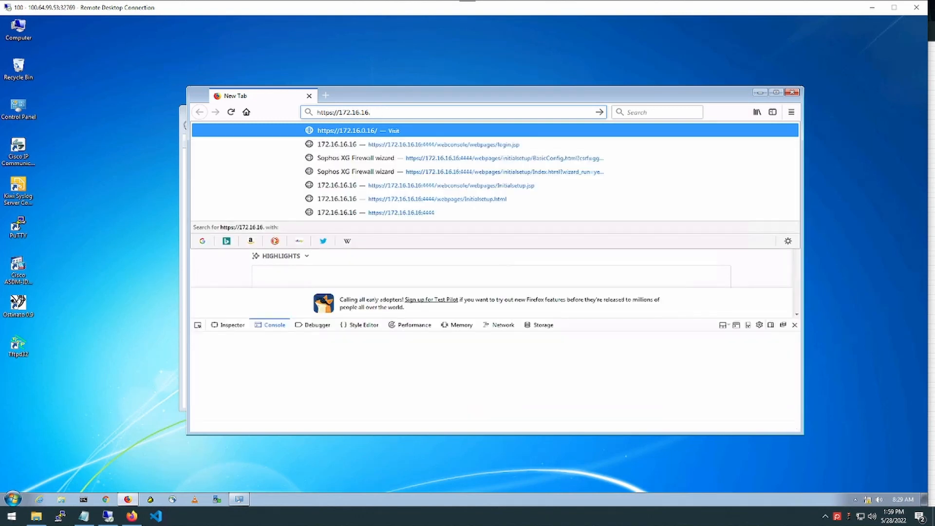
type("16.:444")
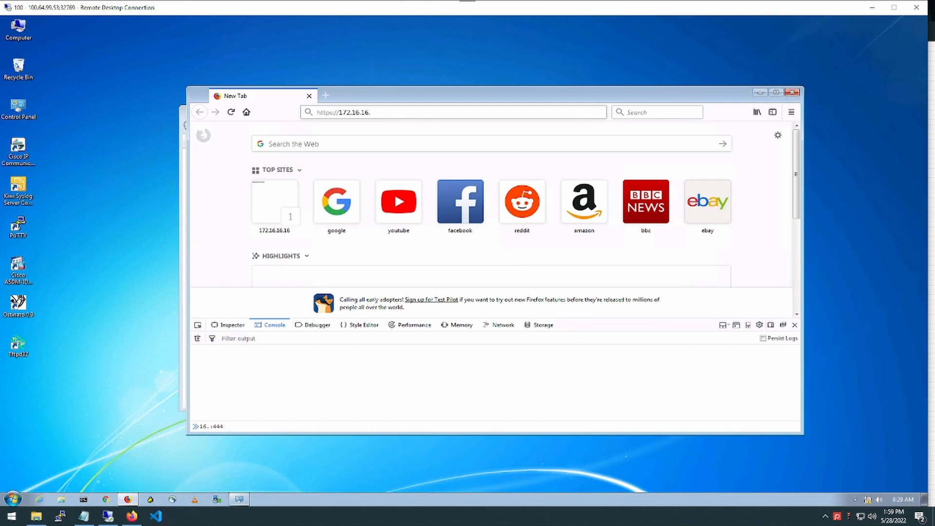
key("ctrl+l")
key("End")
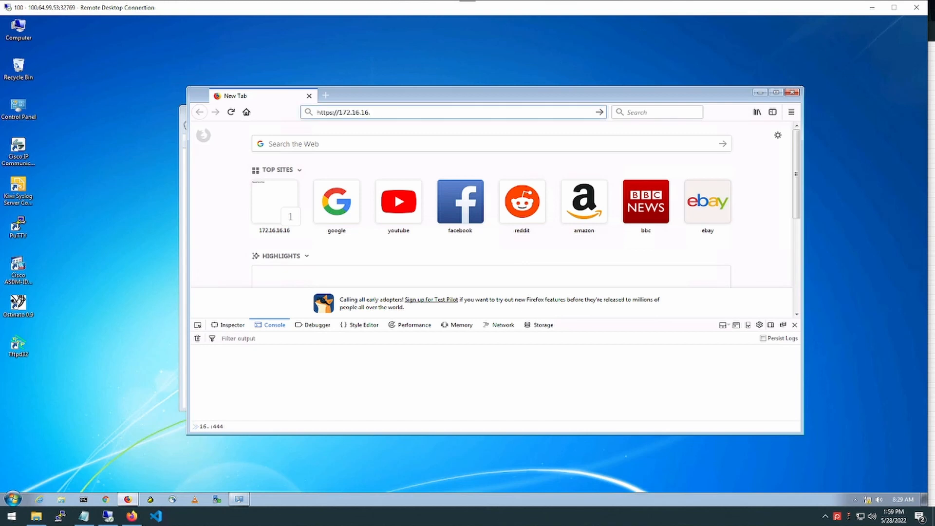
type("16")
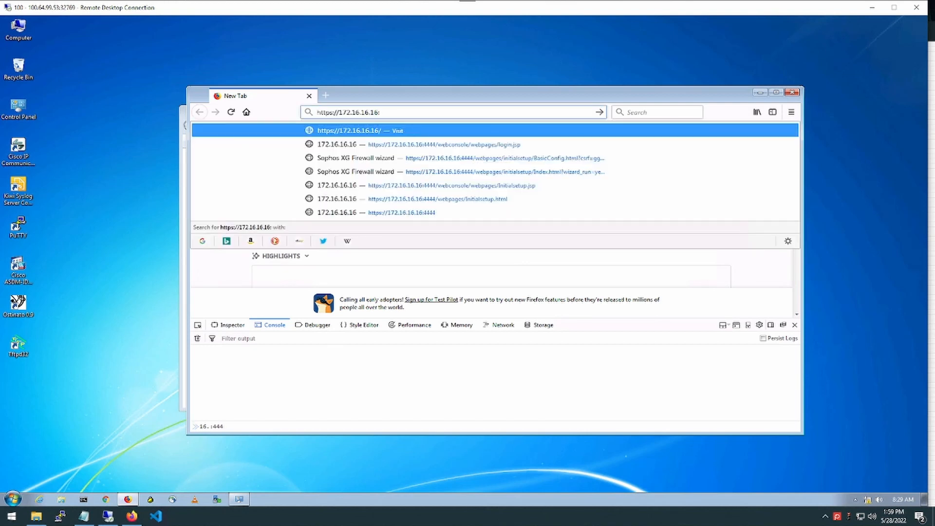
type(":4444")
key("Return")
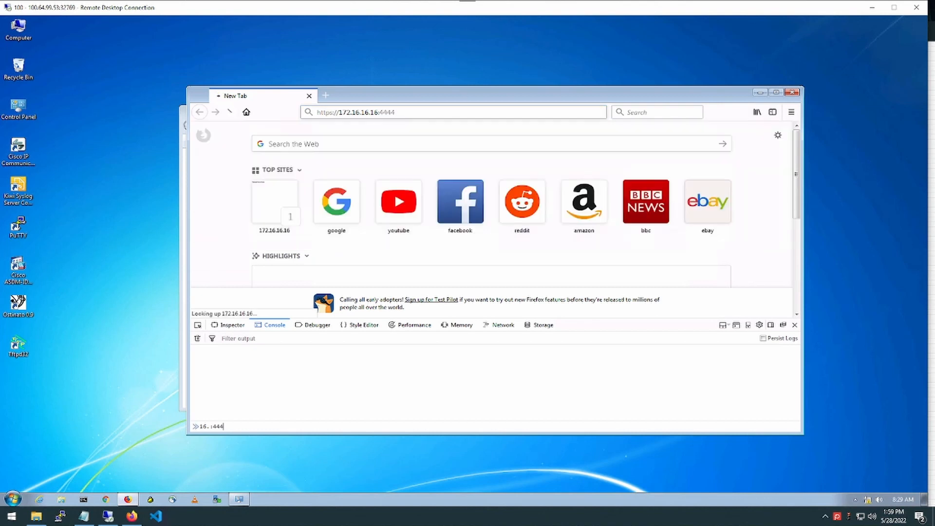
left_click(776, 92)
left_click(921, 386)
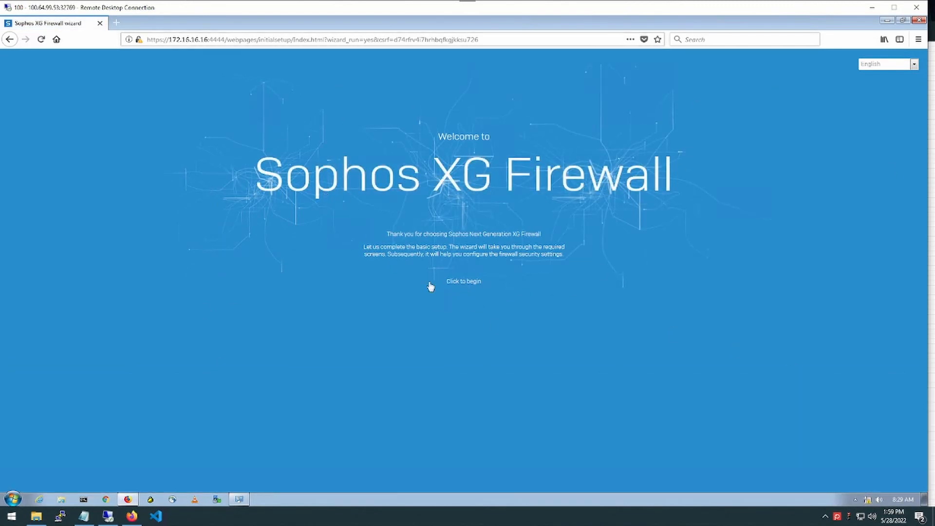
Begin the wizard, set the admin password, turn off automatic firmware install, and accept the EULA
left_click(468, 285)
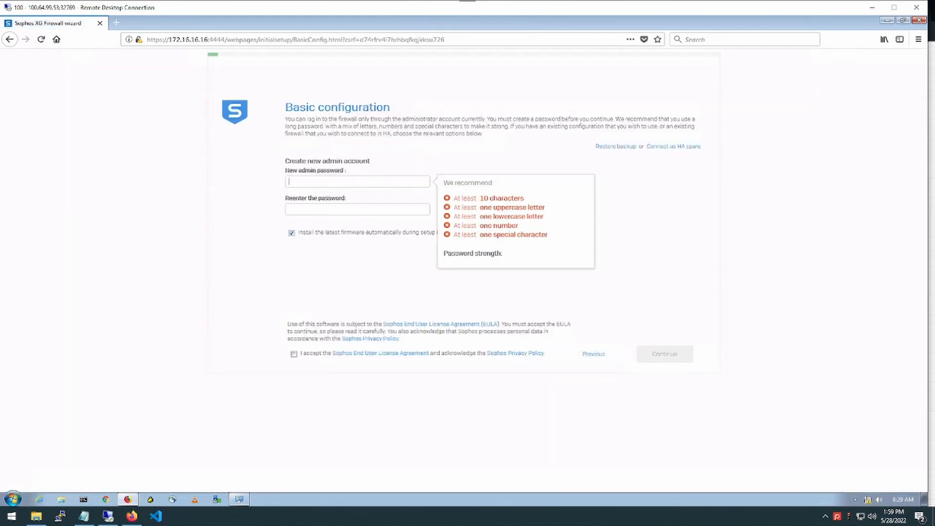
type("•••••••••••")
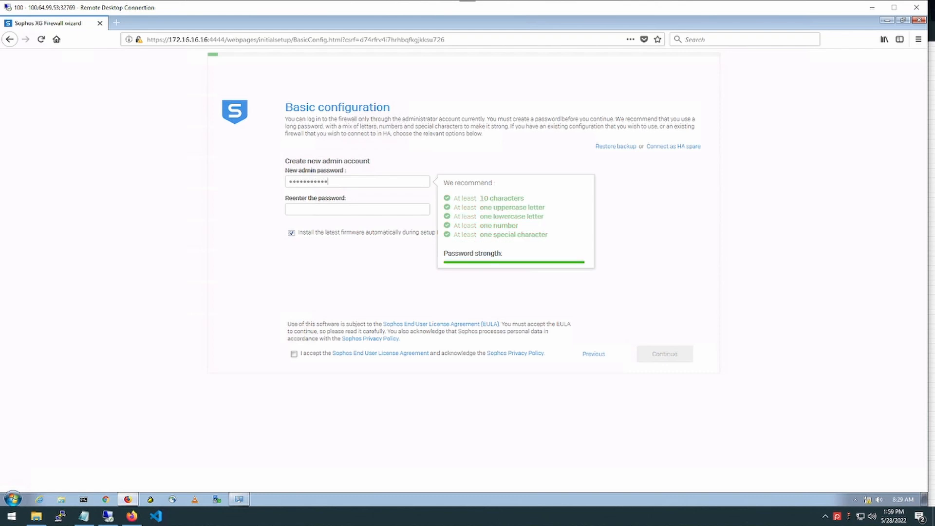
key("Tab")
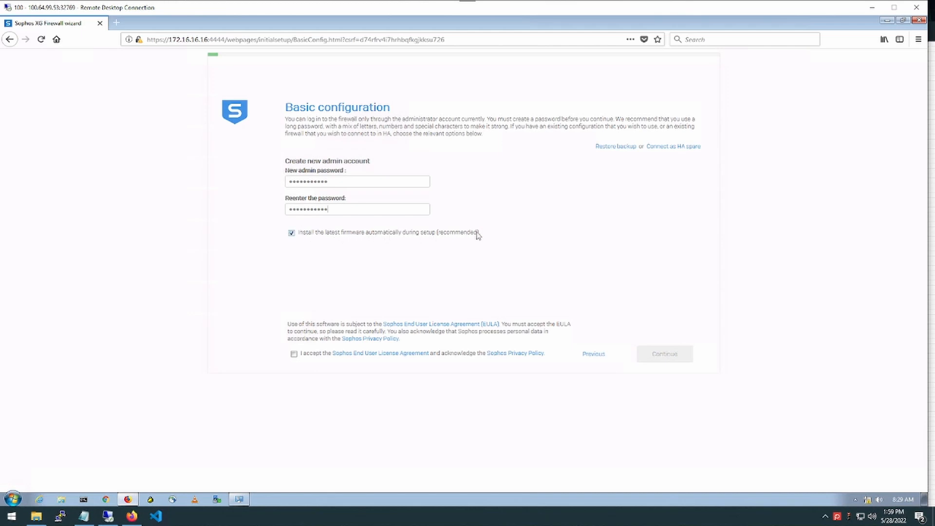
left_click(292, 233)
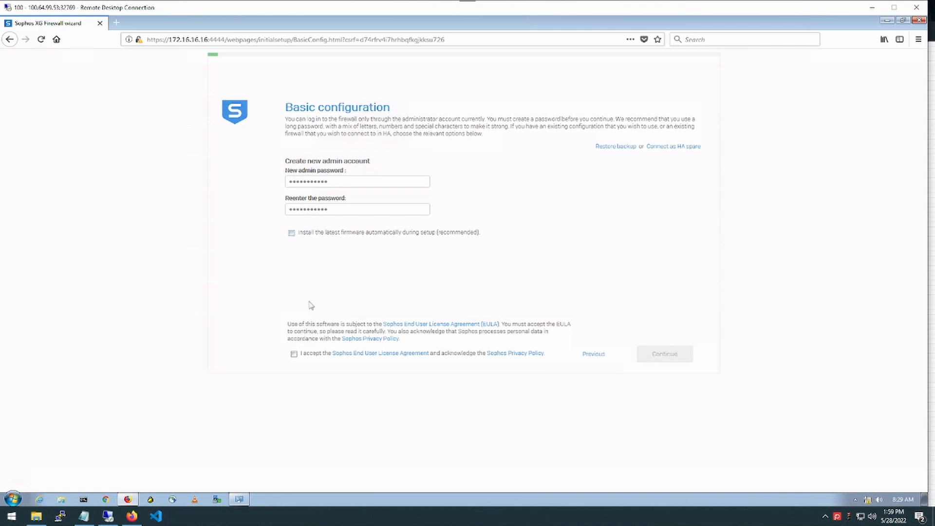
left_click(294, 353)
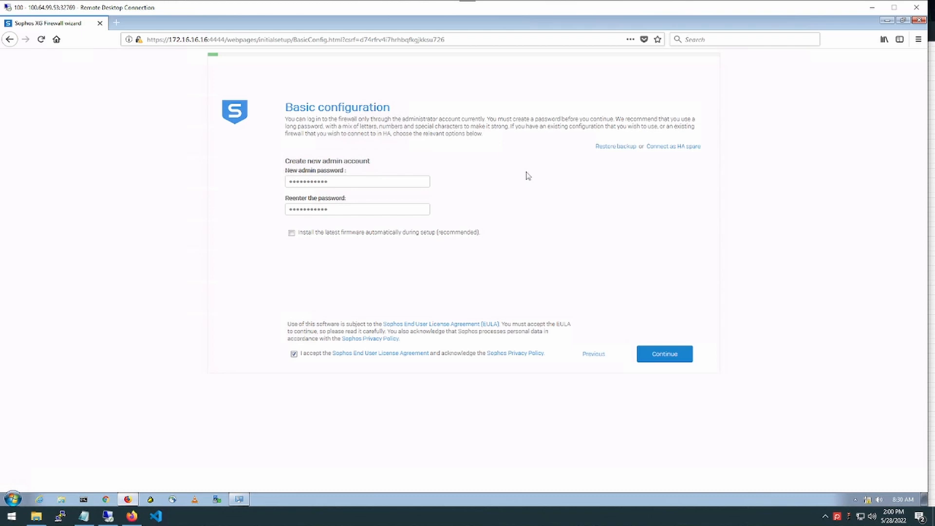
left_click(666, 355)
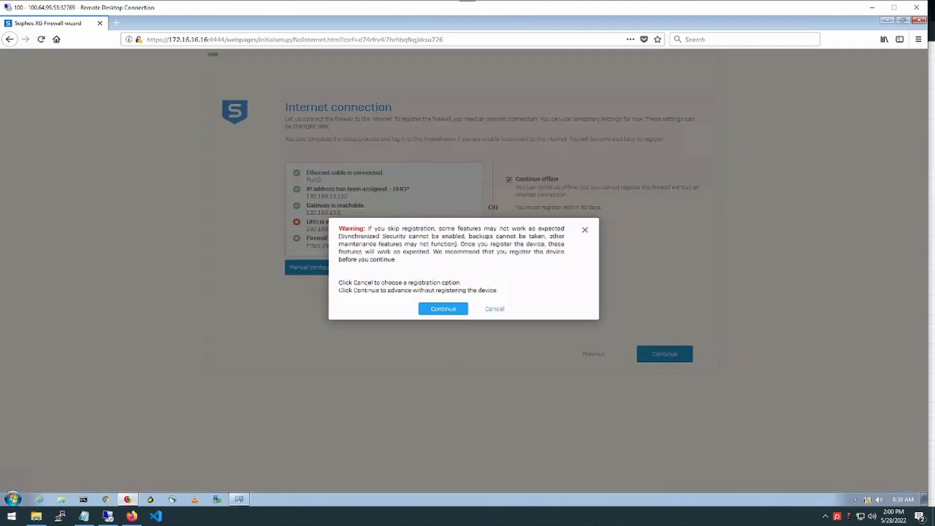
Continue without registering, set time zone Asia/Kolkata, skip to the summary and finish setup
left_click(443, 310)
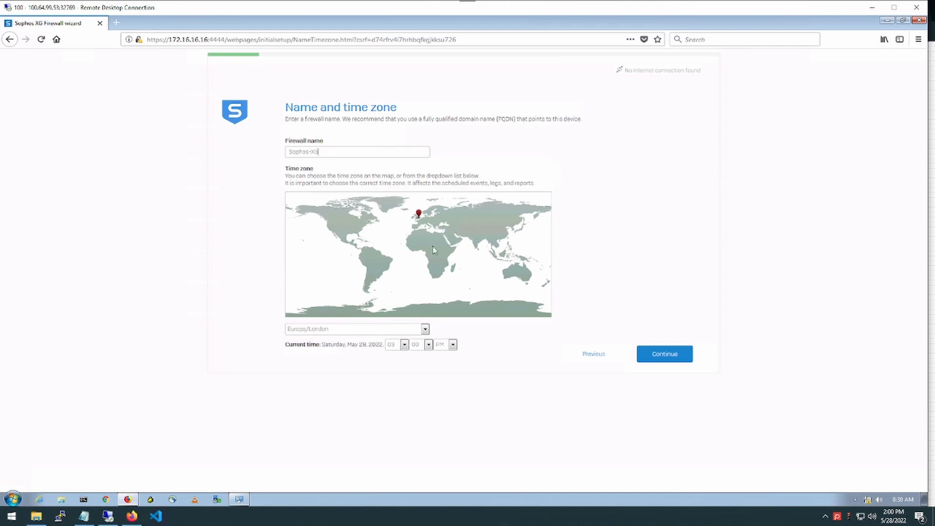
left_click(483, 238)
left_click(655, 355)
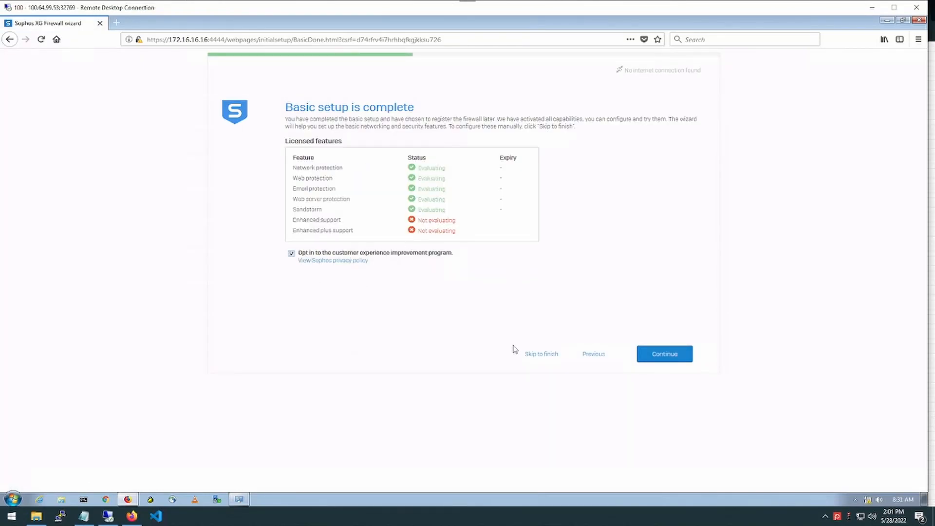
left_click_drag(286, 108, 581, 137)
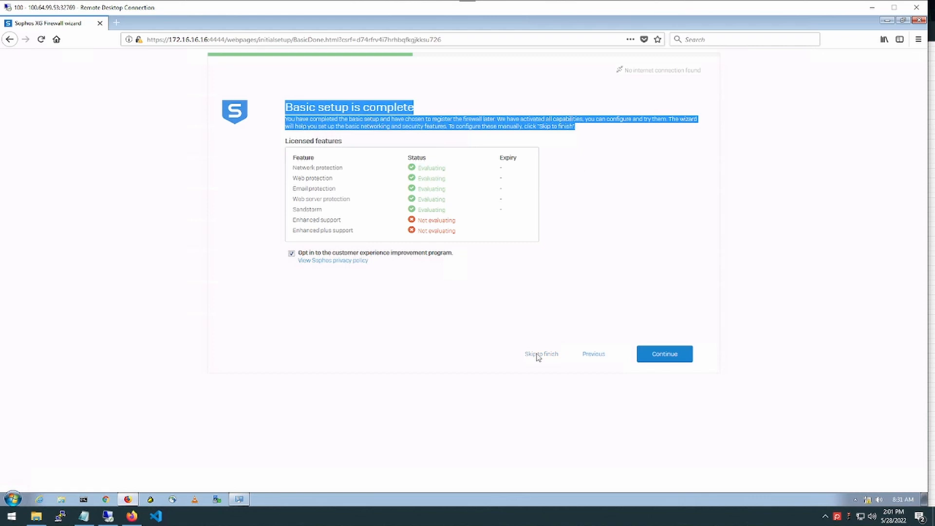
left_click_drag(282, 141, 349, 144)
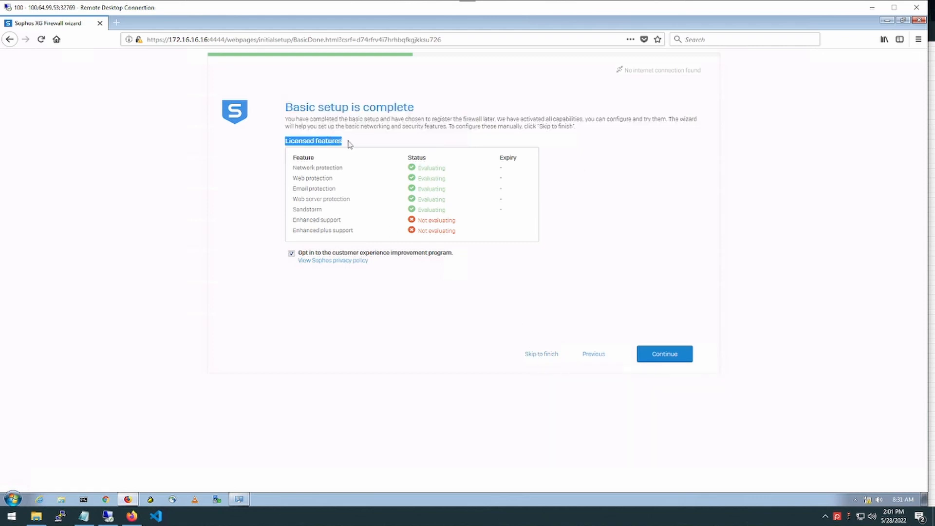
left_click(537, 355)
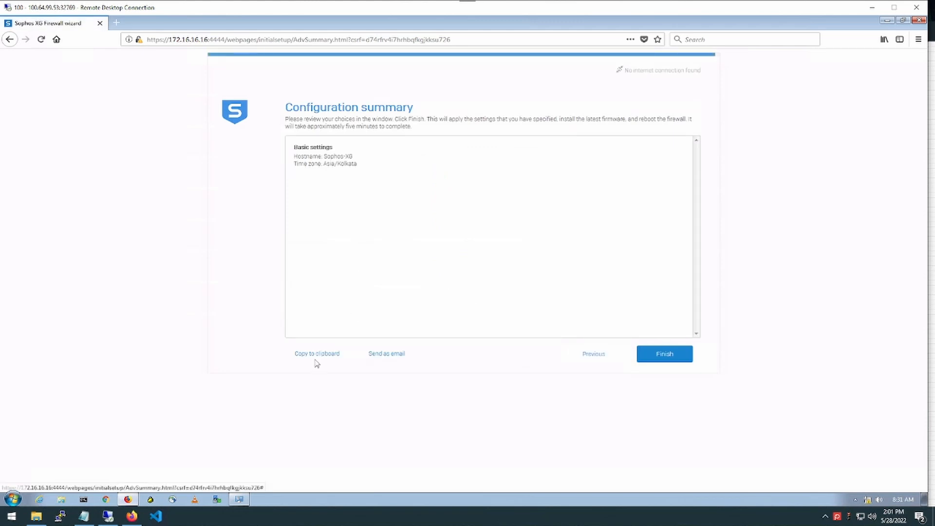
left_click(654, 358)
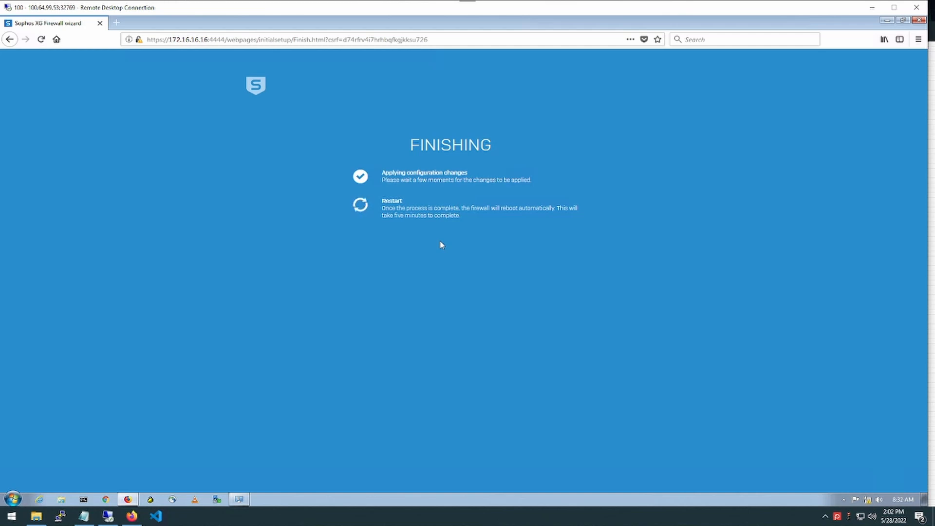
Let the firewall reboot to its web login page, then minimize the remote session
mouse_move(562, 4)
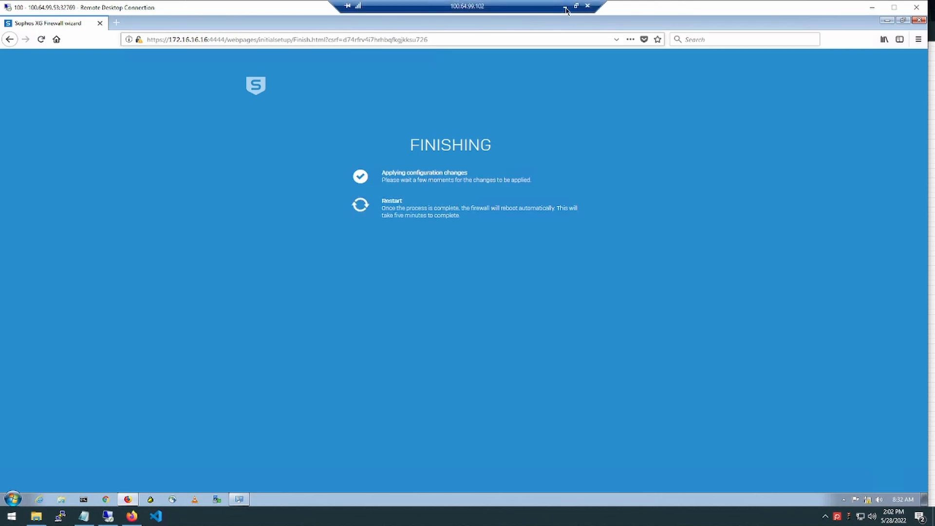
left_click(565, 7)
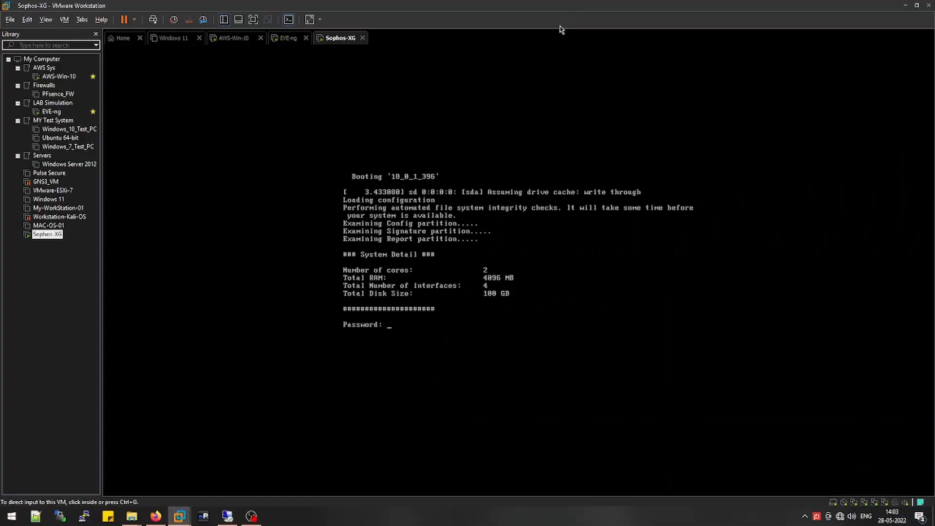
left_click(567, 11)
Log into the Sophos-XG VM console with the admin password, release input, and return to the remote session
mouse_move(253, 518)
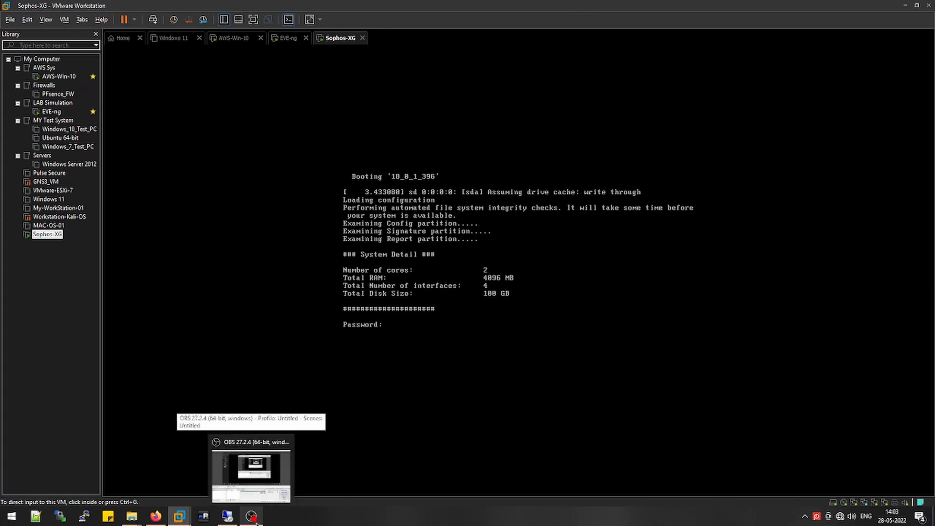
left_click(383, 286)
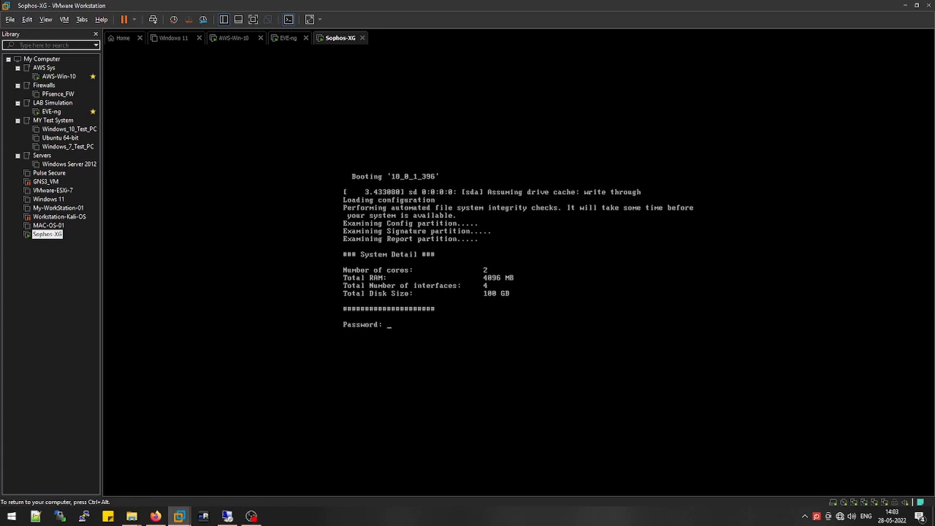
key("Return")
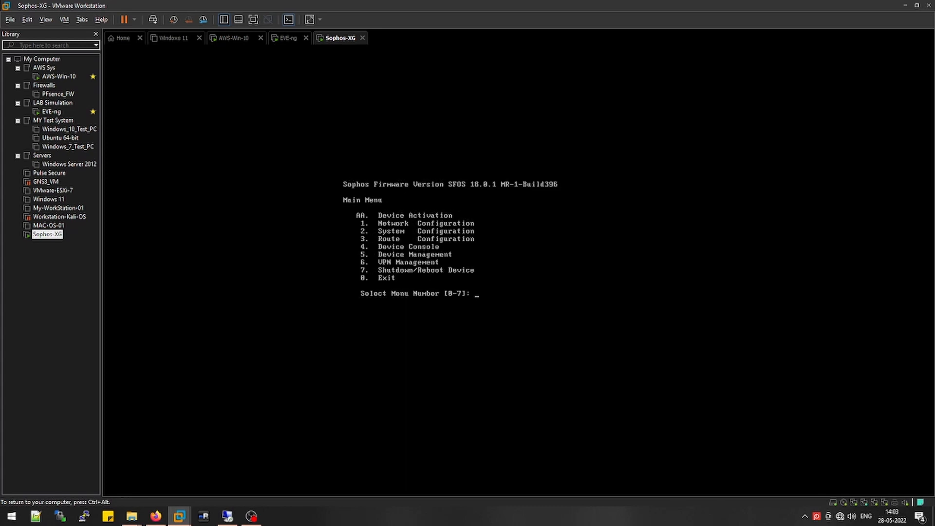
key("ctrl+alt")
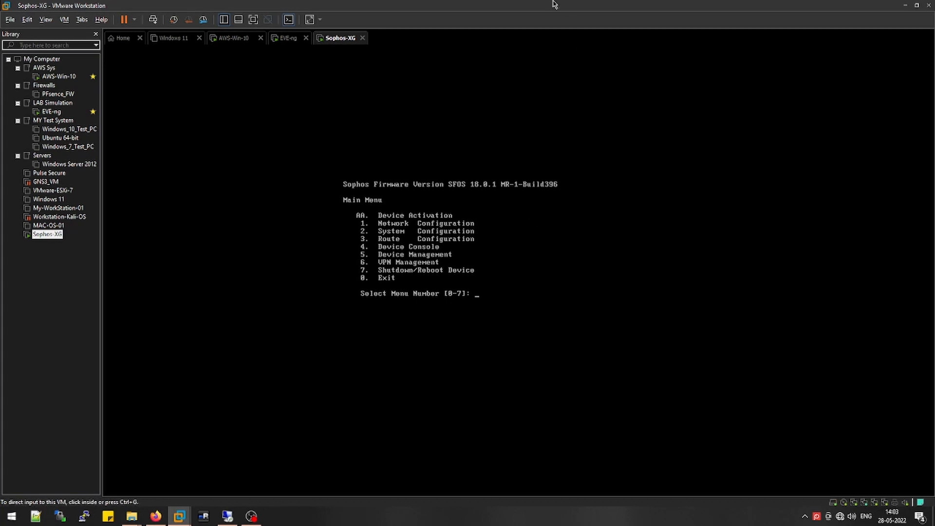
left_click(227, 515)
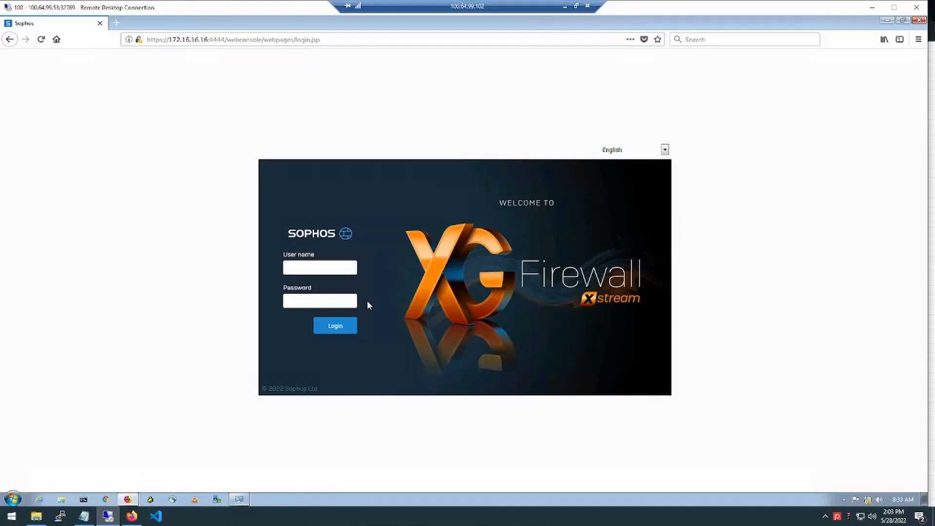
Sign in as admin, choose Start a trial and skip registration to reach the Control center
type("admin")
key("Tab")
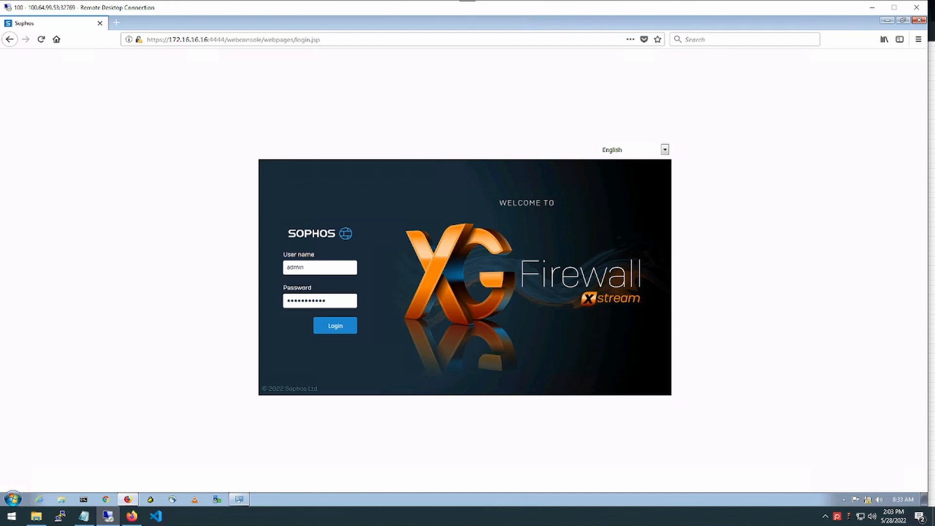
key("Return")
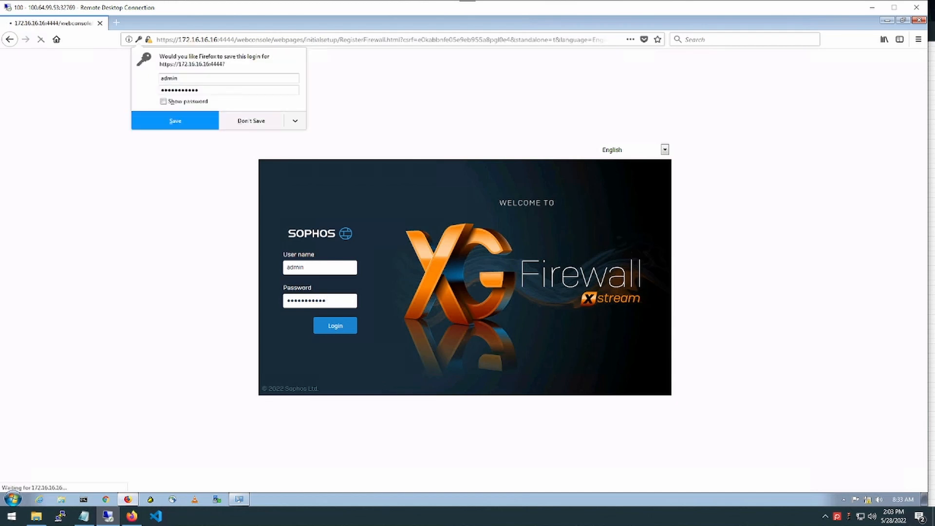
left_click(249, 121)
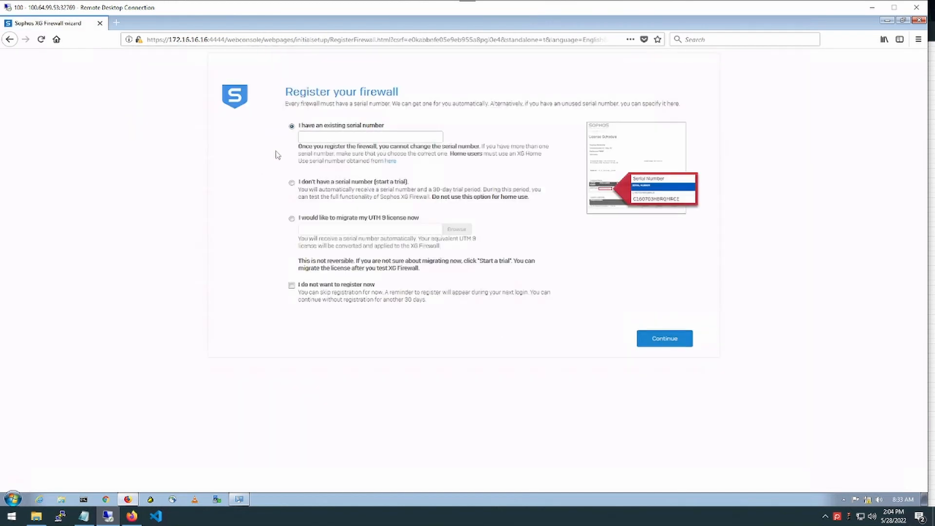
left_click(291, 182)
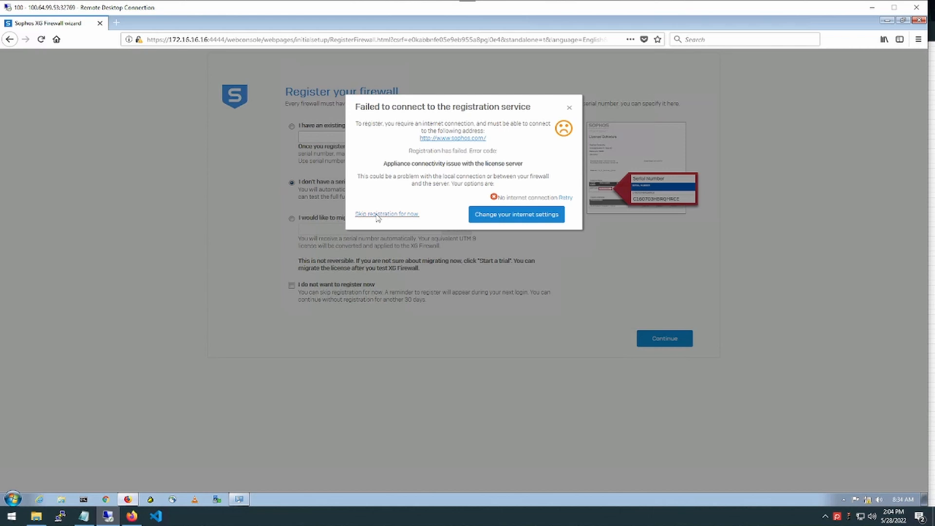
left_click(383, 214)
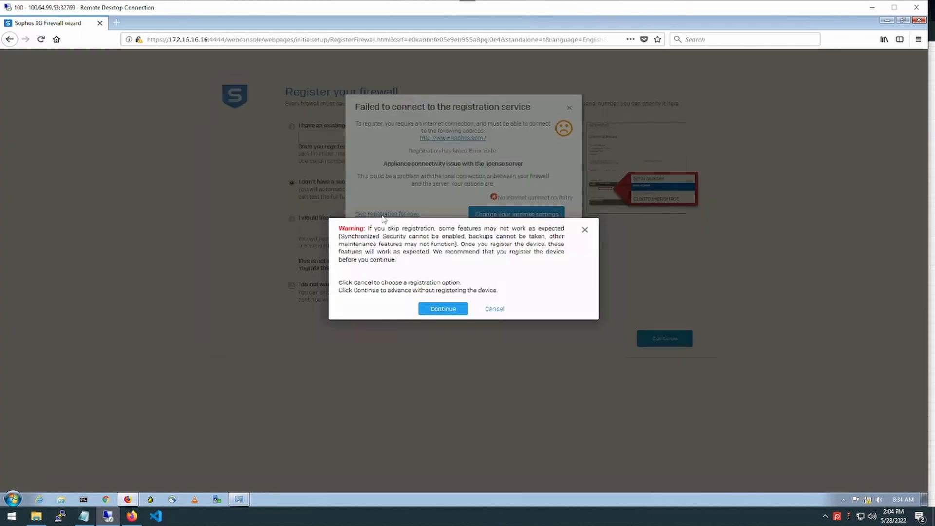
left_click(440, 312)
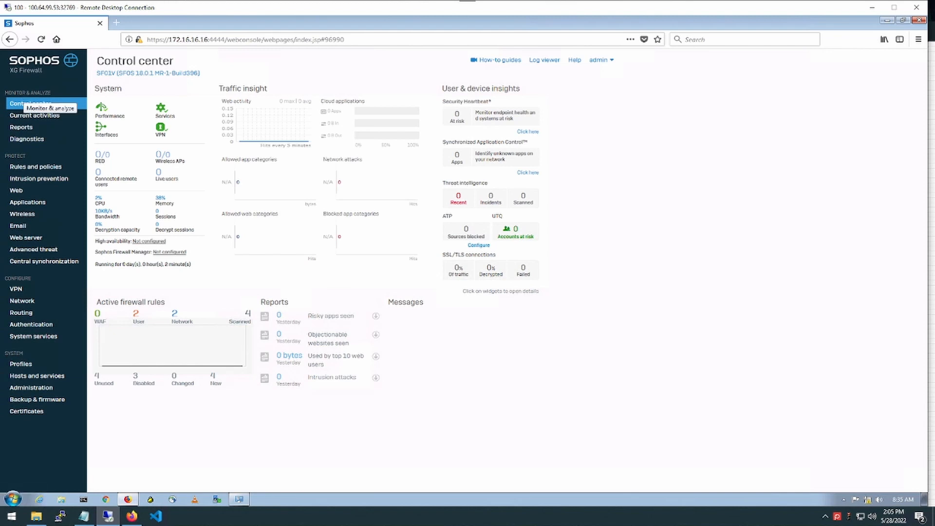
Highlight the Monitor & analyze, Protect, Configure and System sidebar sections
left_click_drag(5, 93, 56, 94)
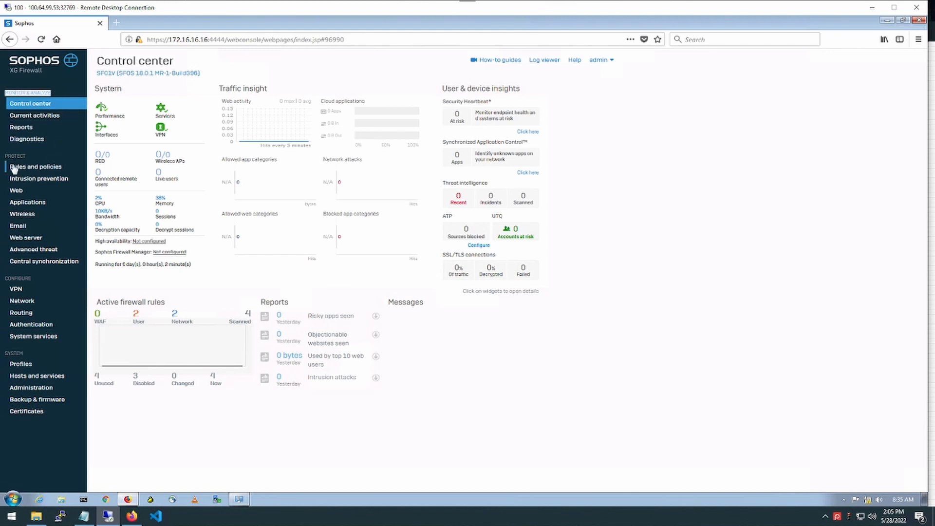
left_click_drag(4, 157, 31, 153)
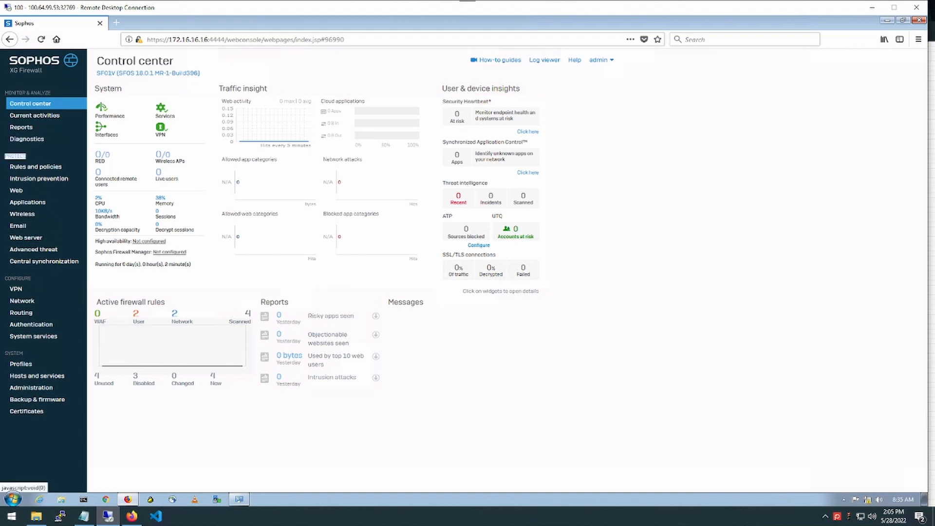
left_click_drag(5, 278, 32, 275)
left_click_drag(24, 351, 5, 355)
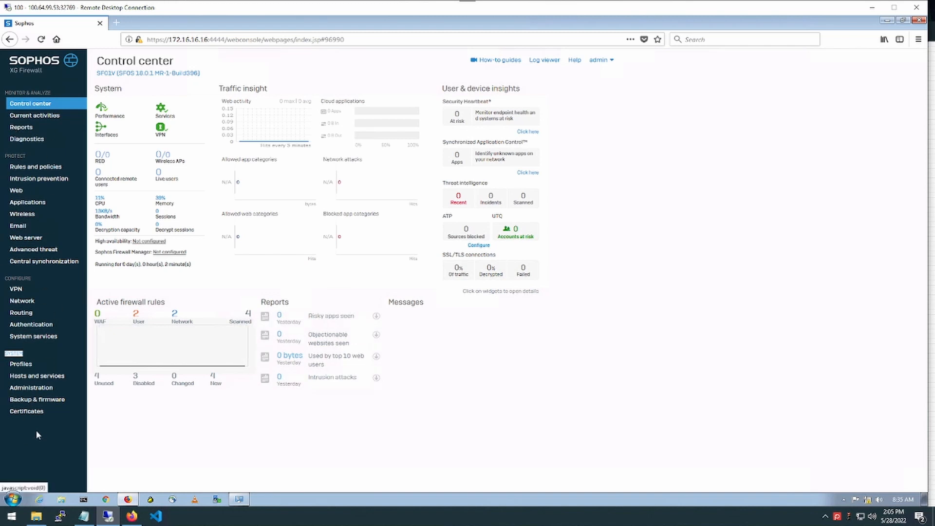
left_click(40, 443)
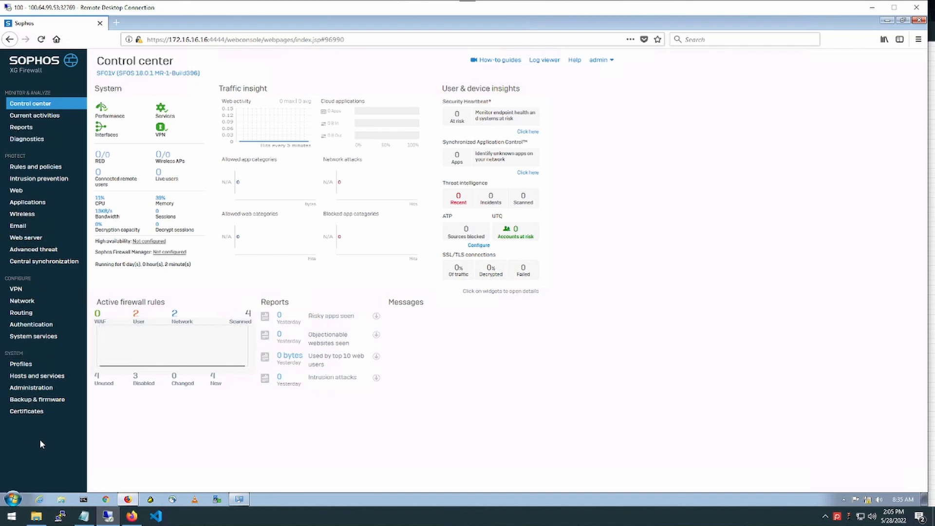
Open Network interfaces showing Port1 LAN 172.16.16.16 and Port2 WAN on DHCP, then minimize the session
left_click(20, 306)
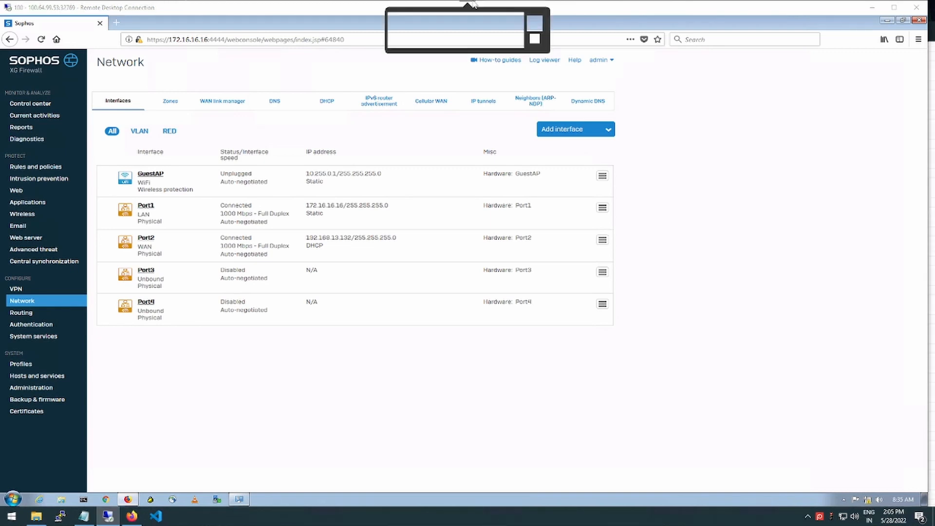
mouse_move(477, 5)
left_click(565, 7)
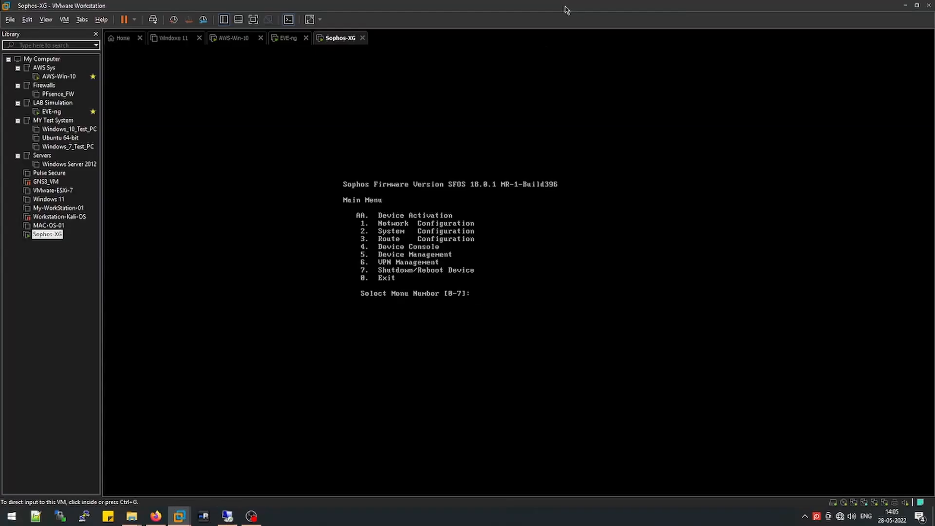
Open and close the Sophos-XG VM settings, then minimize the remote session to reach VMware
right_click(57, 238)
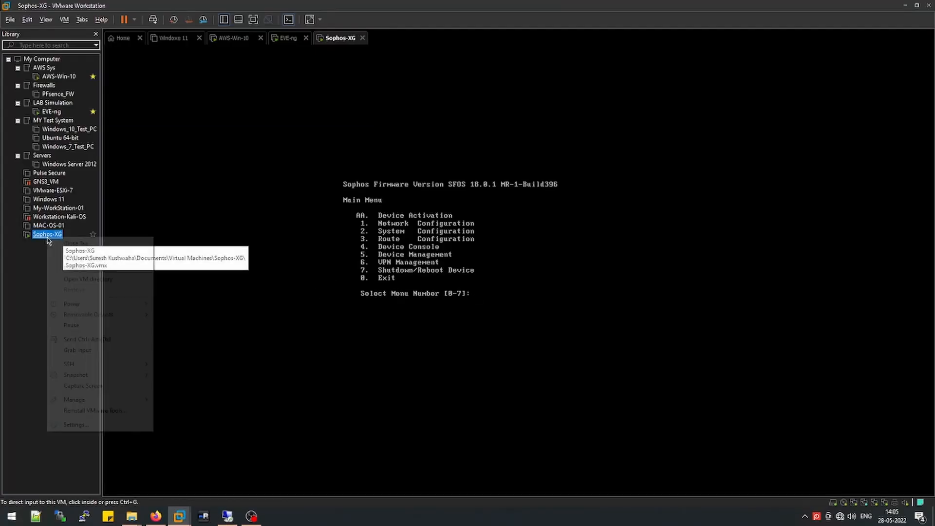
left_click(75, 425)
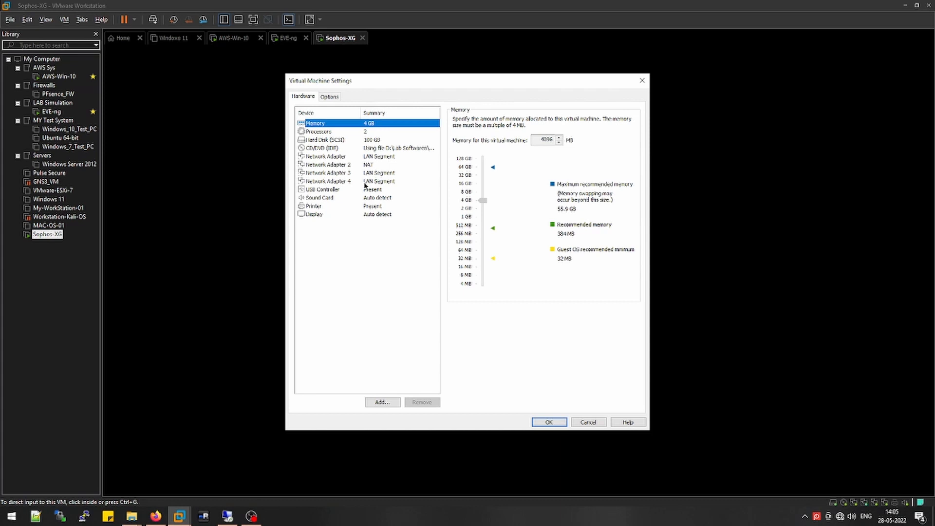
left_click(555, 426)
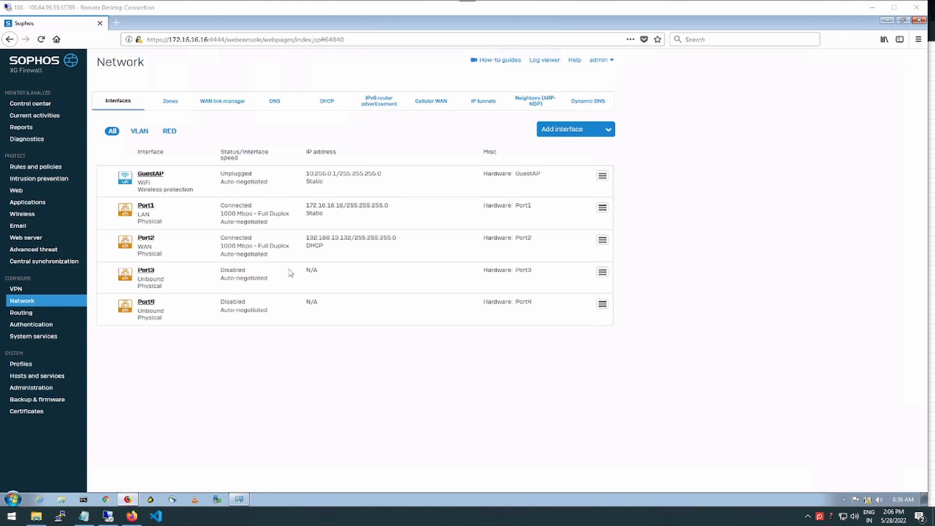
left_click(566, 6)
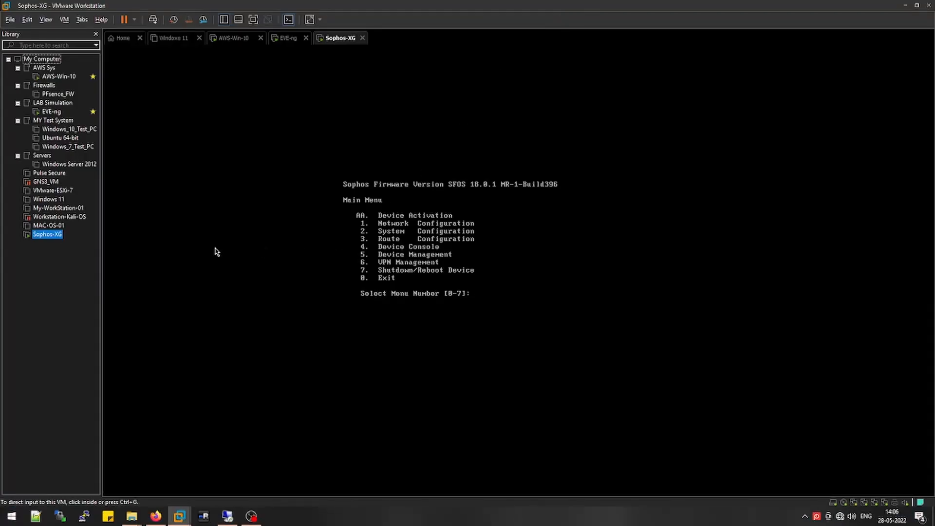
In Sophos-XG VM settings, set Network Adapter 3 to Bridged and Adapter 4 to NAT
right_click(47, 236)
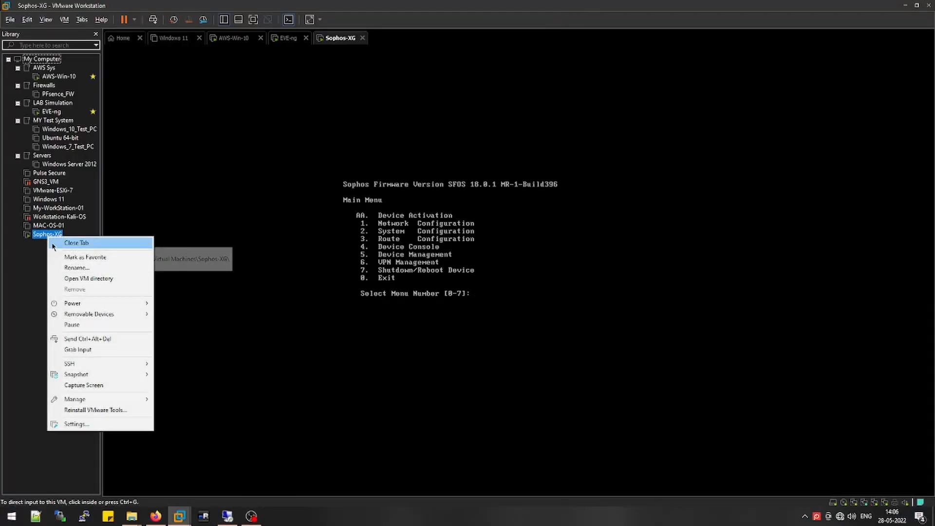
left_click(76, 424)
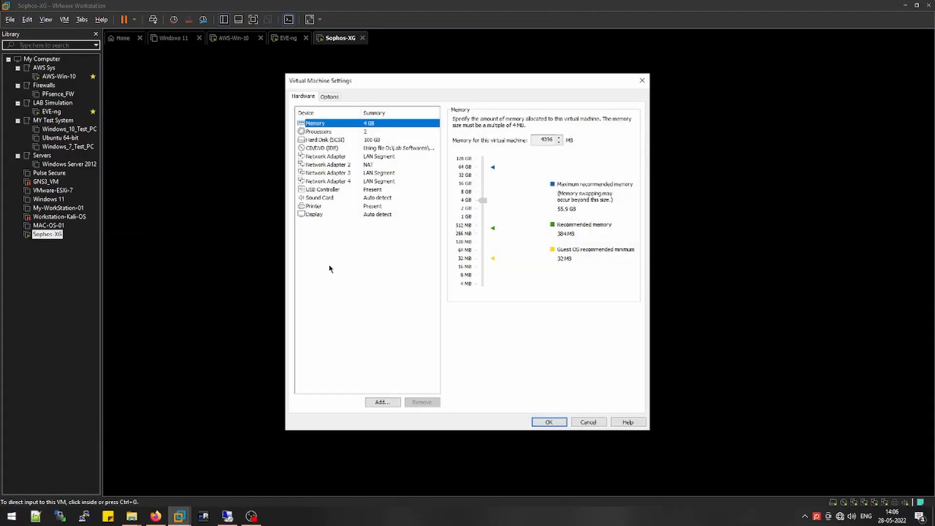
left_click(368, 176)
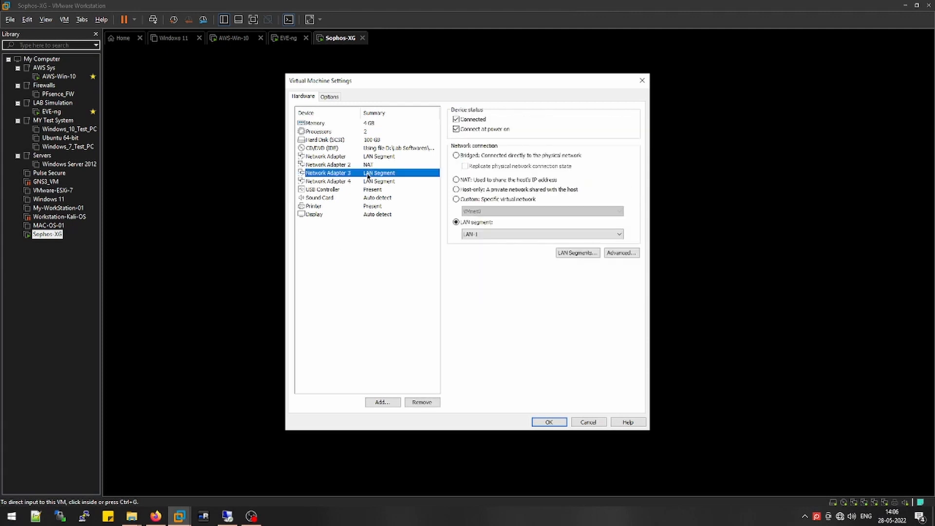
left_click(456, 154)
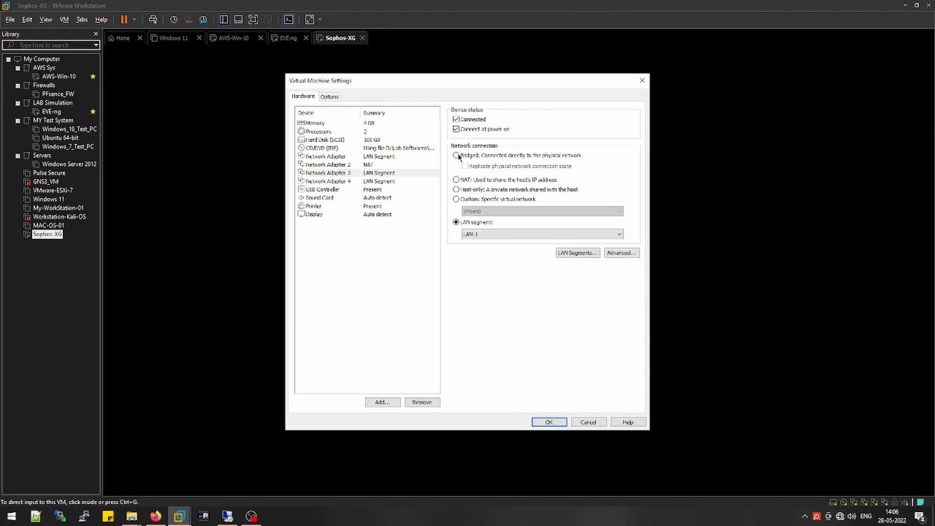
left_click(373, 182)
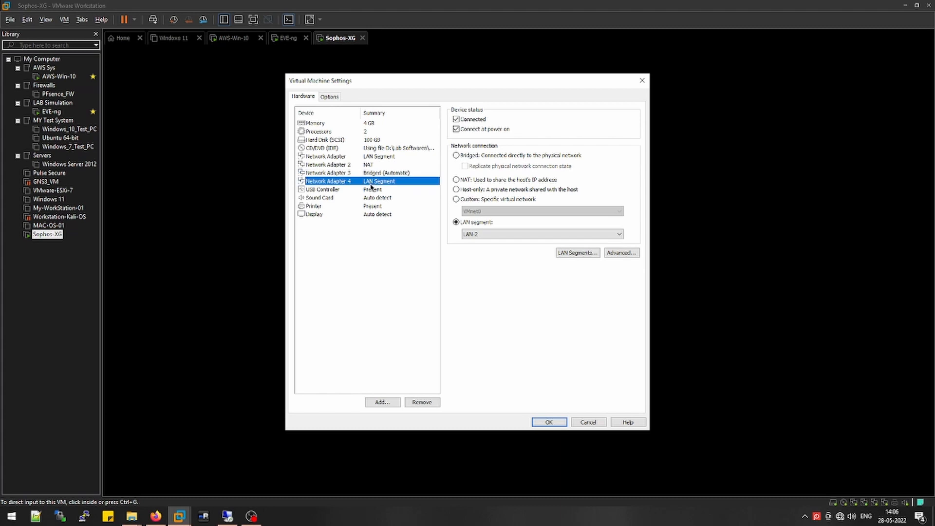
left_click(455, 179)
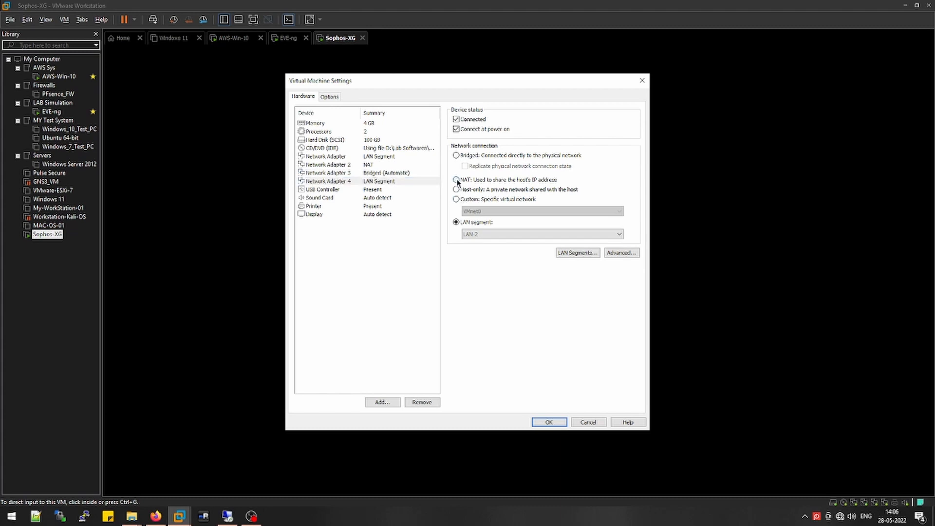
left_click(372, 172)
left_click(375, 181)
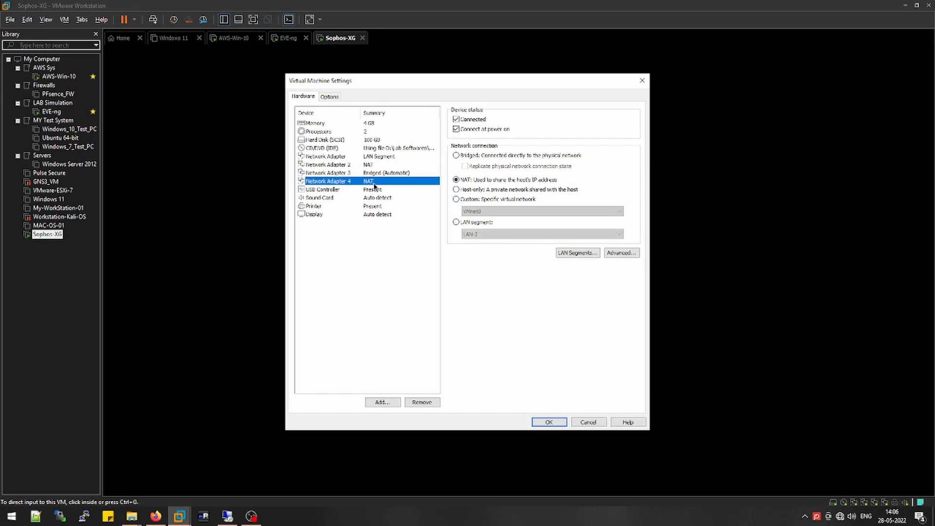
left_click(374, 173)
Put Network Adapter 2 on LAN segment LAN-2, confirm Adapter 1 is on LAN-1, and apply
left_click(372, 166)
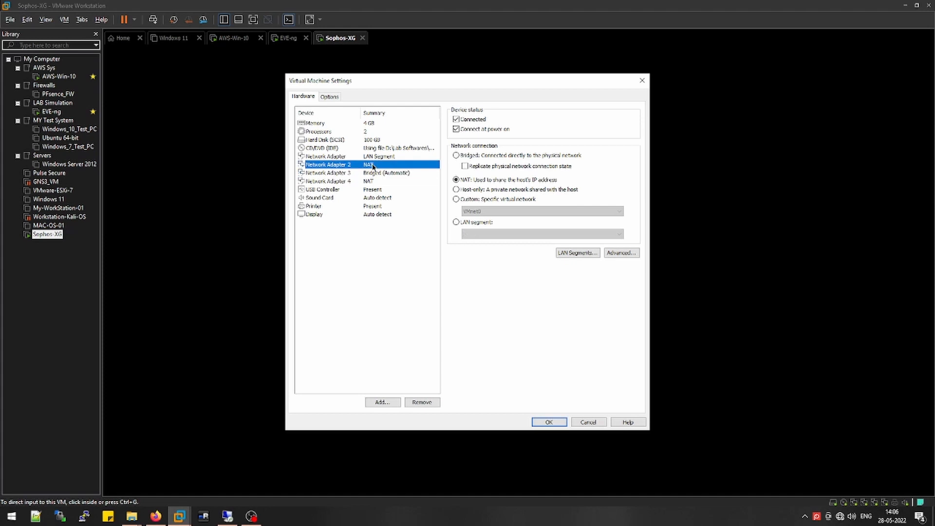
left_click(456, 222)
left_click(469, 234)
left_click(475, 243)
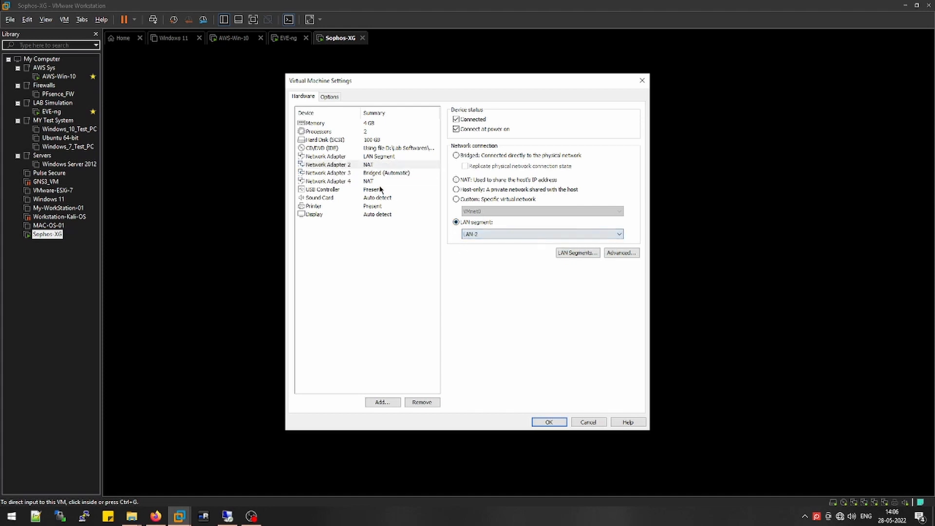
left_click(379, 159)
left_click(377, 165)
left_click(380, 159)
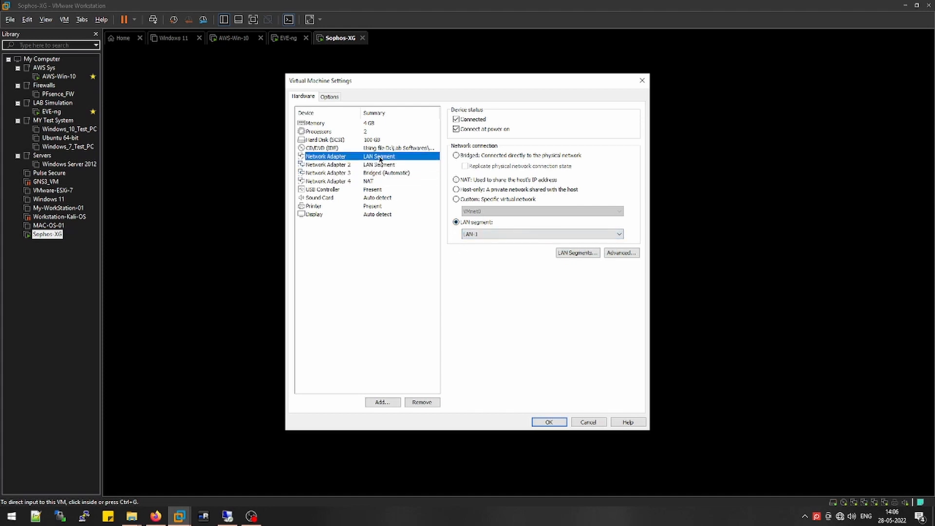
left_click(379, 167)
left_click(379, 157)
left_click(379, 165)
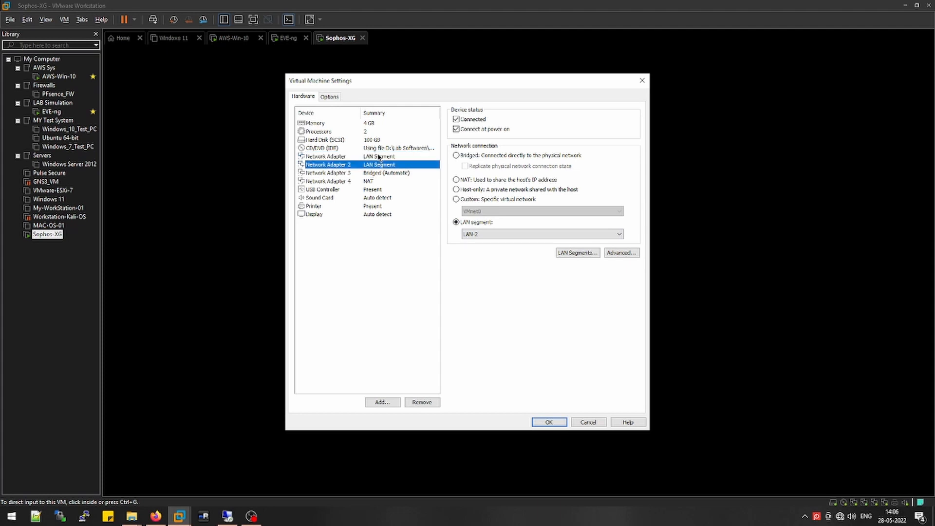
left_click(379, 156)
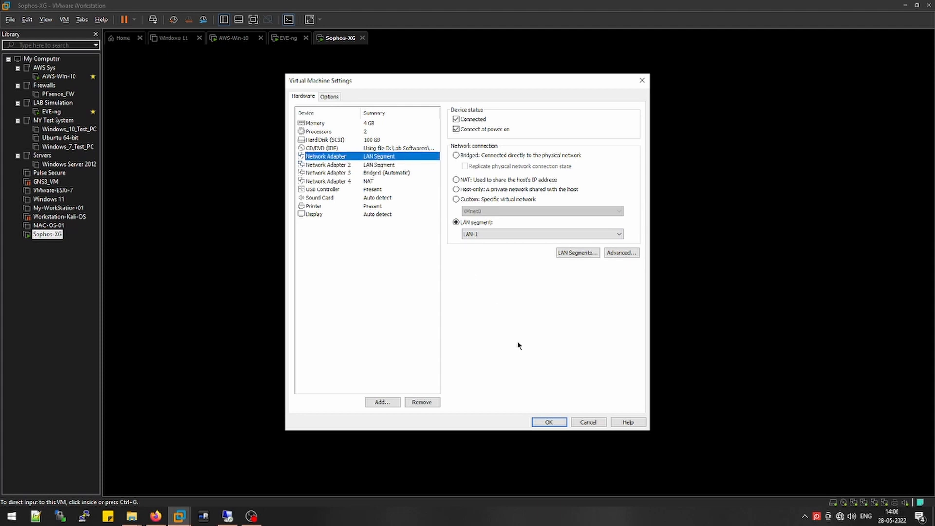
left_click(552, 421)
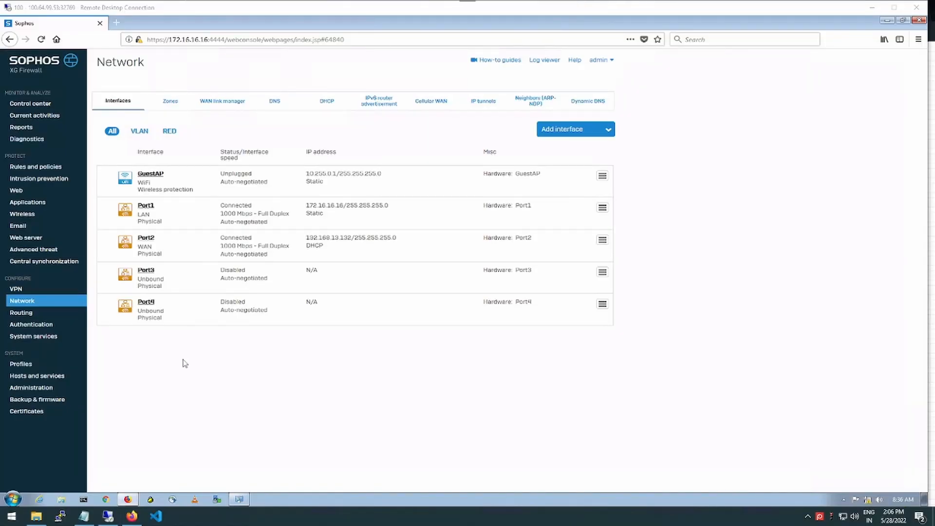
Reload the interfaces page, where Port2 WAN now has DHCP 192.168.13.132, and open Port3's settings
left_click(23, 303)
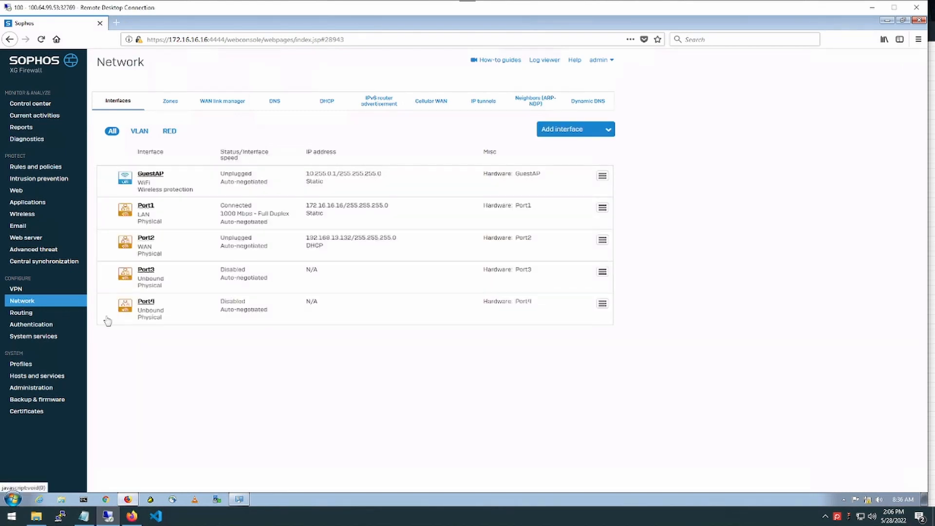
left_click(42, 39)
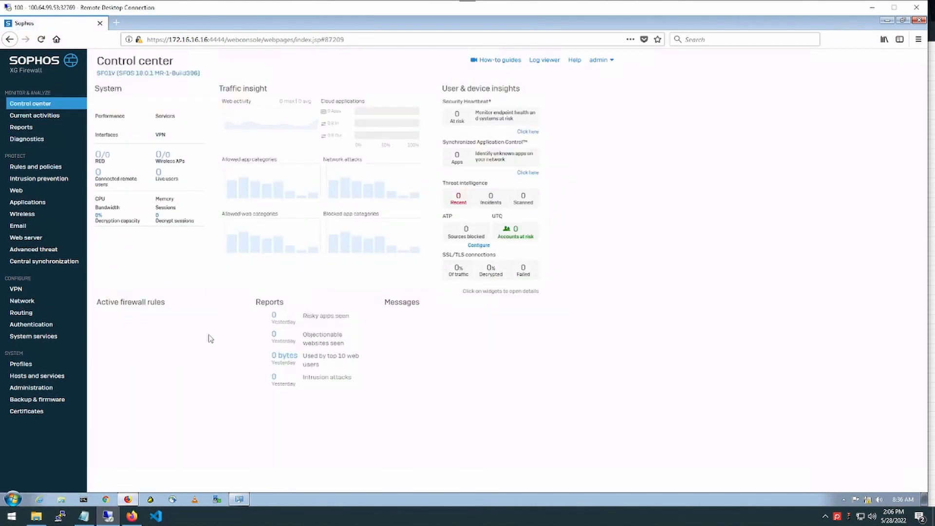
left_click(30, 300)
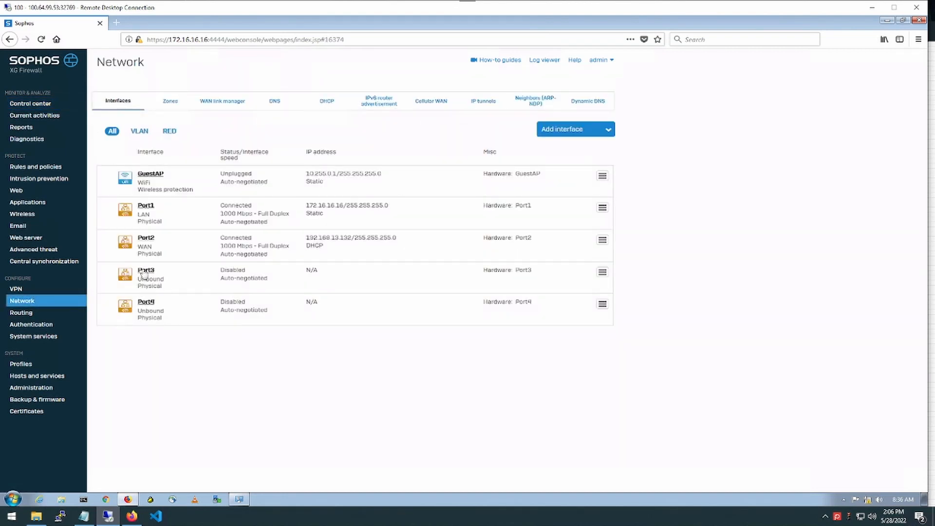
left_click(145, 271)
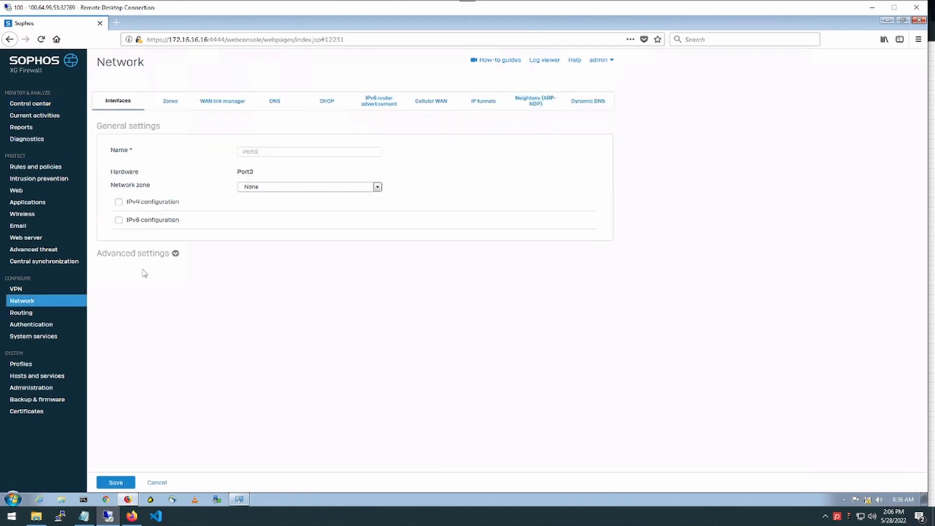
Make Port3 a WAN interface on DHCP with gateway AirtelISP-40Mbps and save the update
left_click(300, 187)
left_click(268, 220)
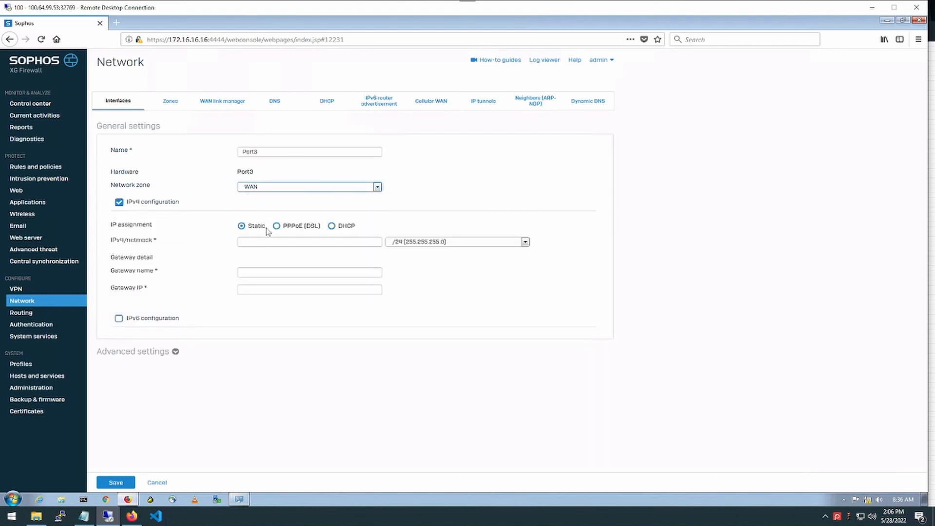
left_click(276, 189)
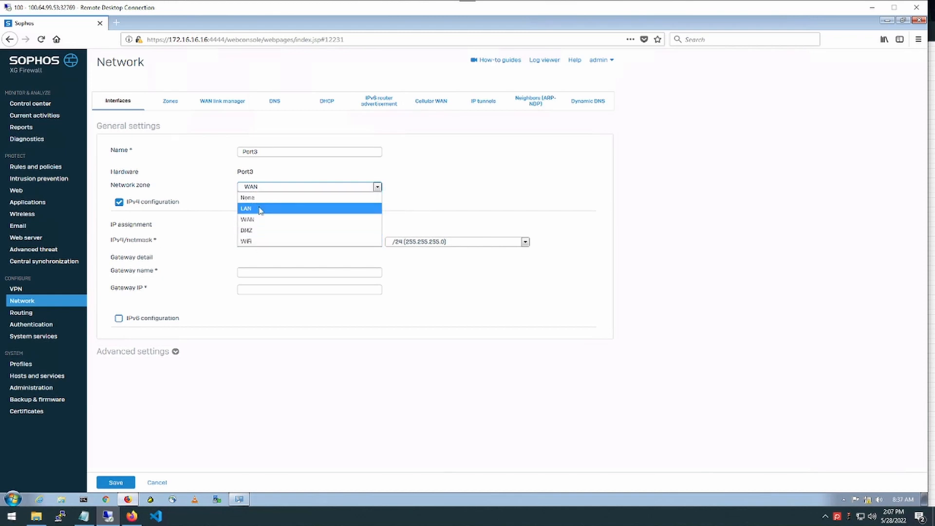
left_click(488, 162)
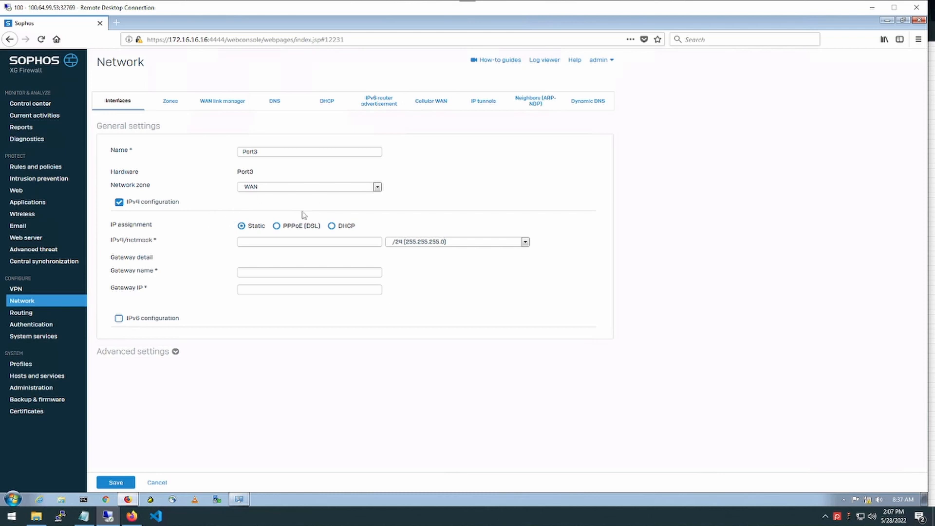
left_click(332, 226)
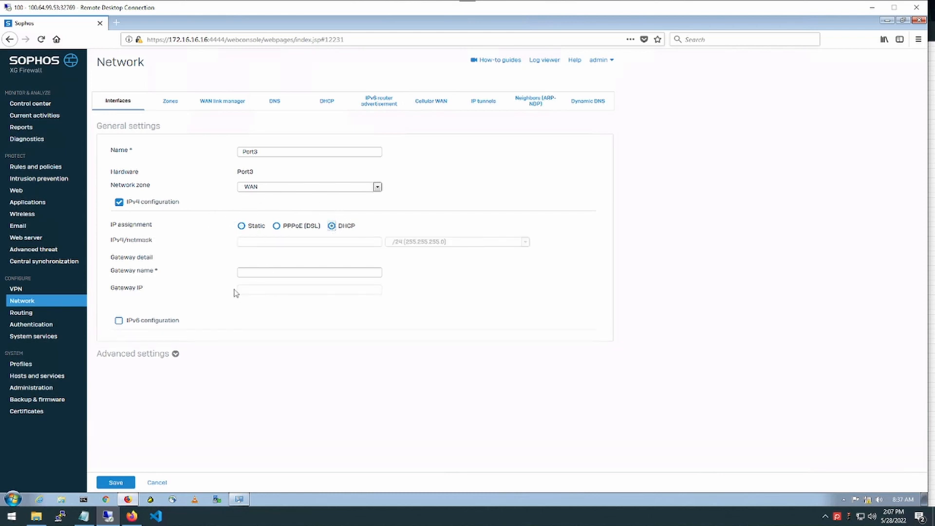
left_click(297, 272)
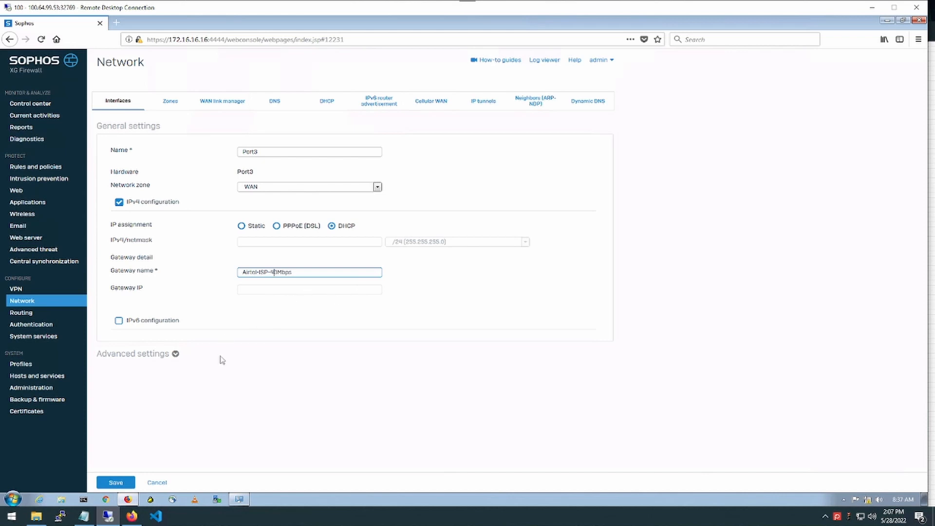
left_click(116, 484)
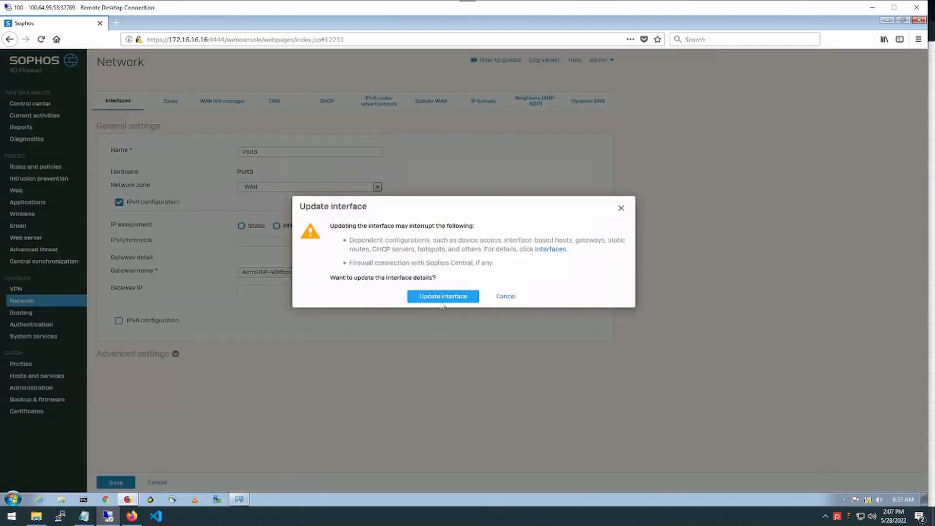
left_click(442, 298)
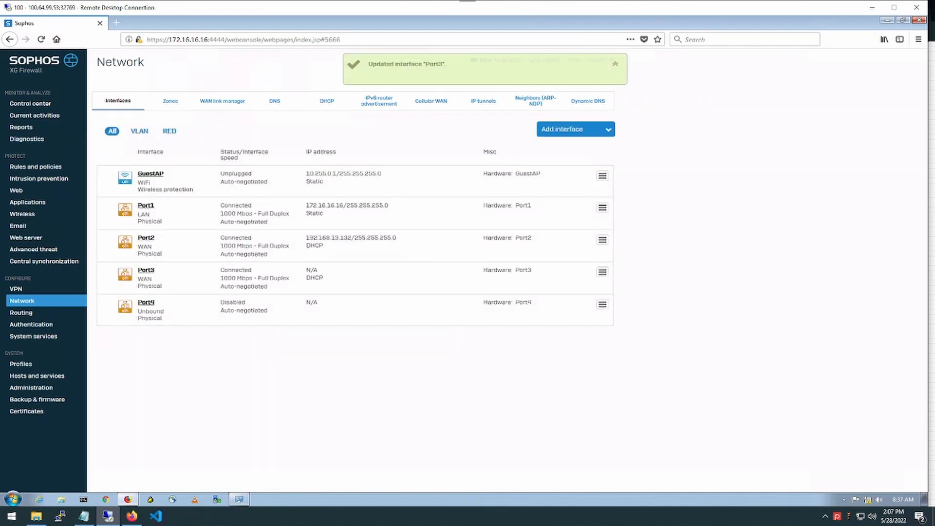
Make Port4 a DHCP WAN interface with gateway Airtel-Nated-40Mbps and save the update
left_click(145, 302)
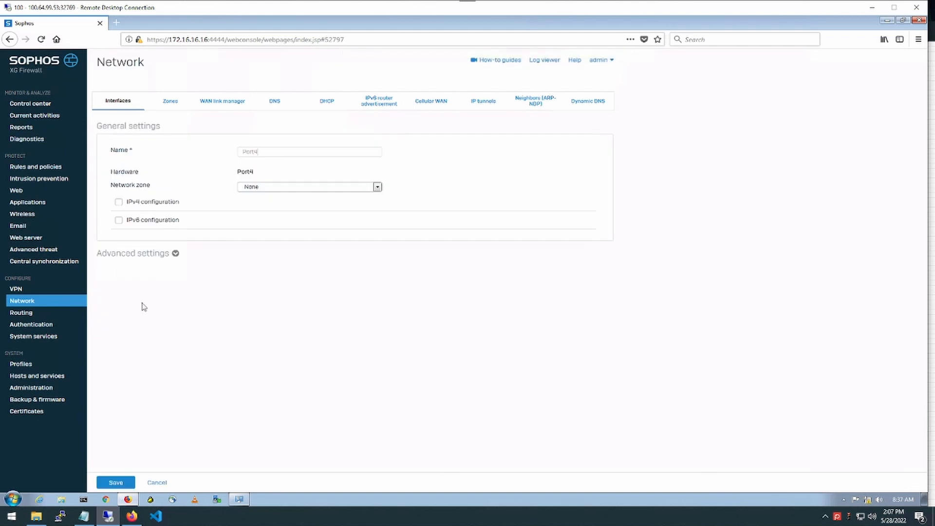
left_click(283, 191)
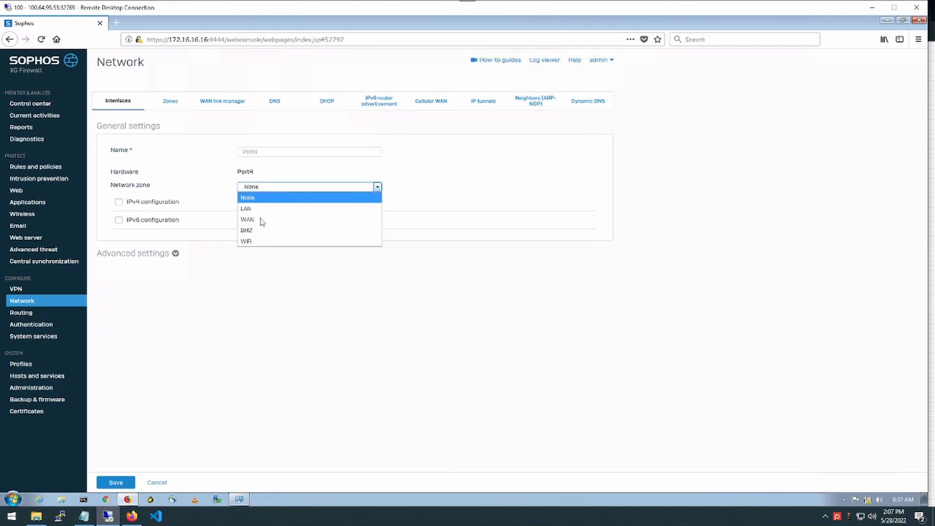
left_click(262, 219)
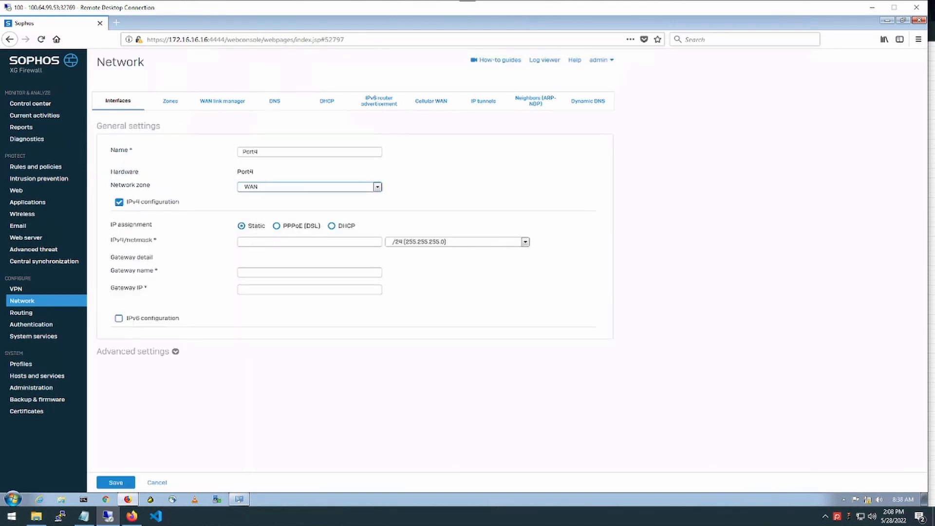
left_click(331, 226)
left_click(258, 274)
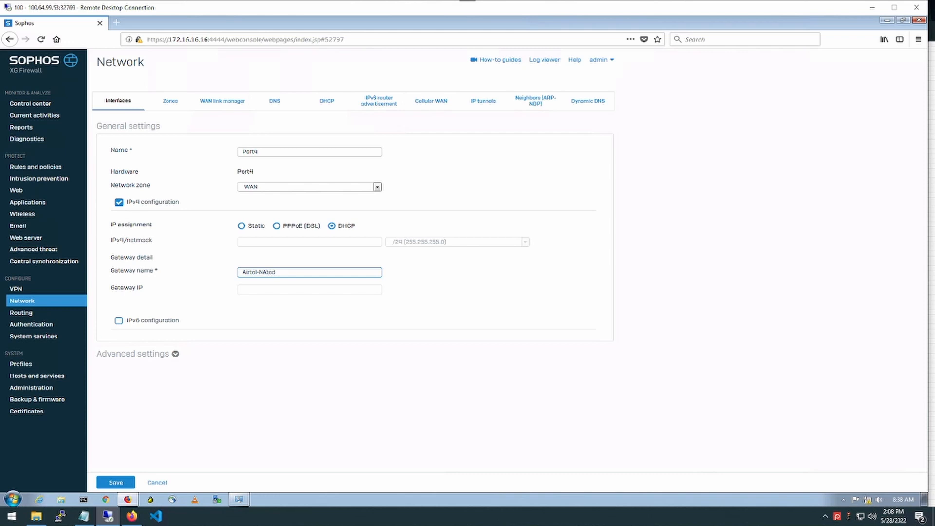
key("BackSpace")
type("a")
left_click(116, 482)
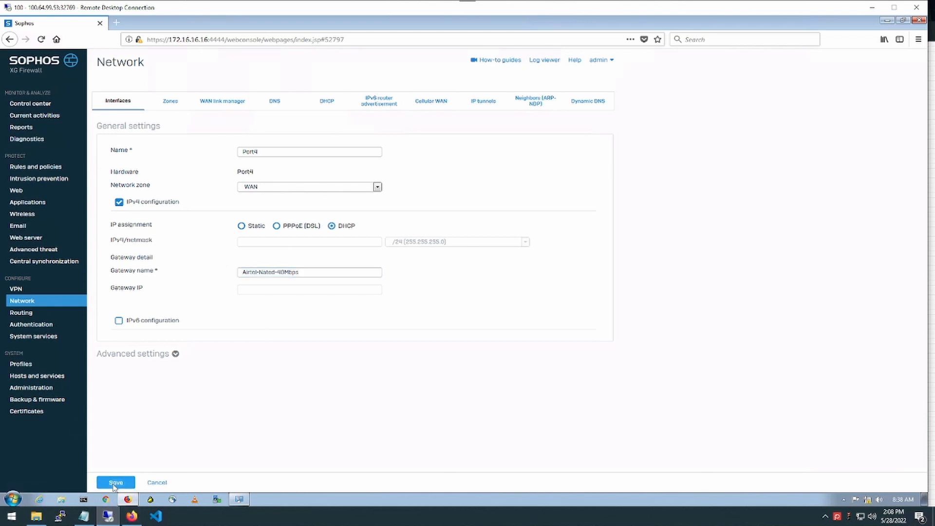
left_click(443, 297)
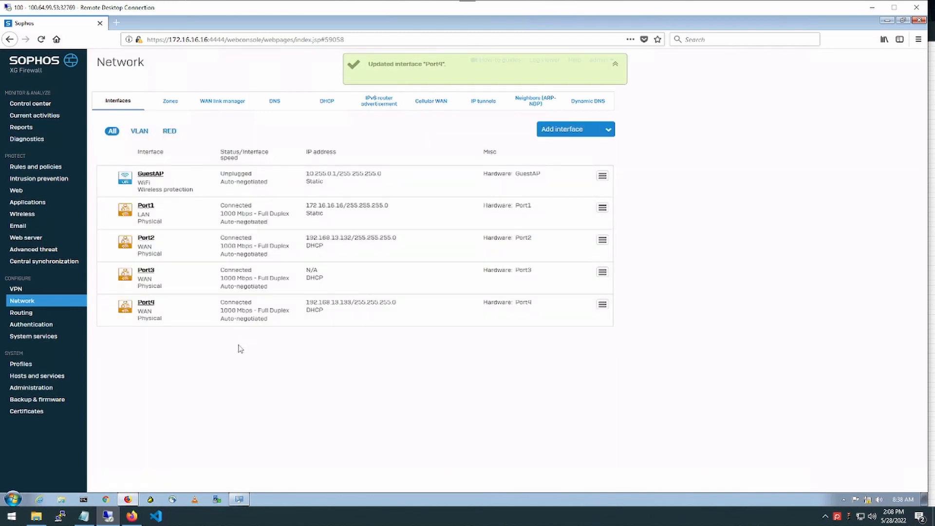
Highlight Port4's new IP, then Port3's Connected status and 100.64.99.54 address in the list
left_click_drag(396, 303, 318, 303)
left_click(306, 305)
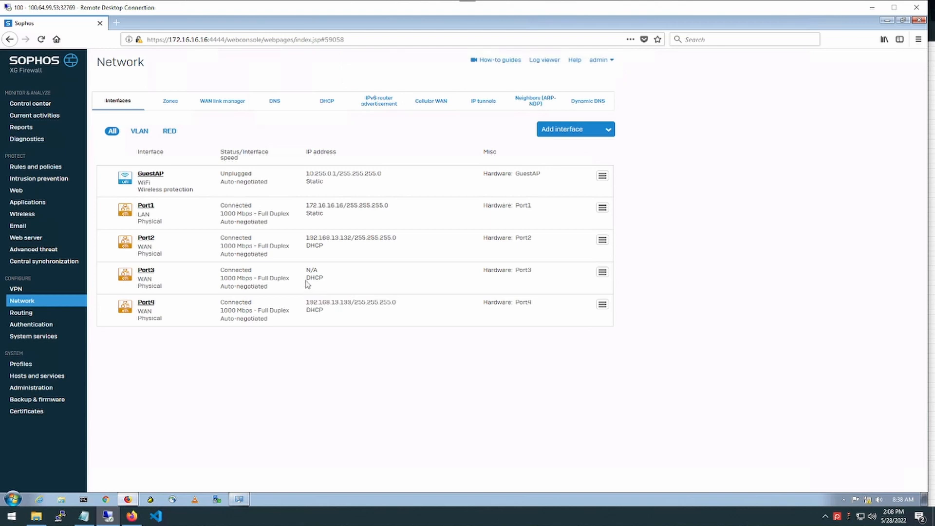
left_click_drag(220, 270, 269, 292)
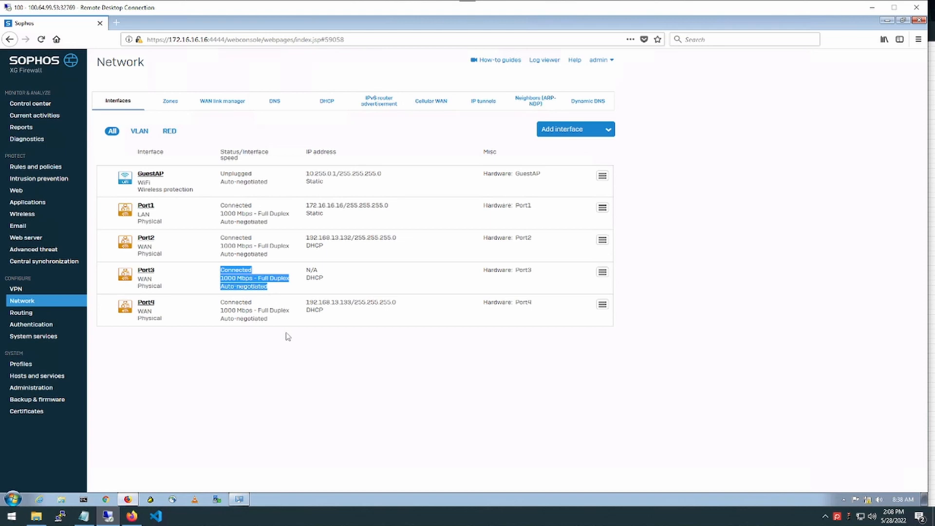
mouse_move(132, 518)
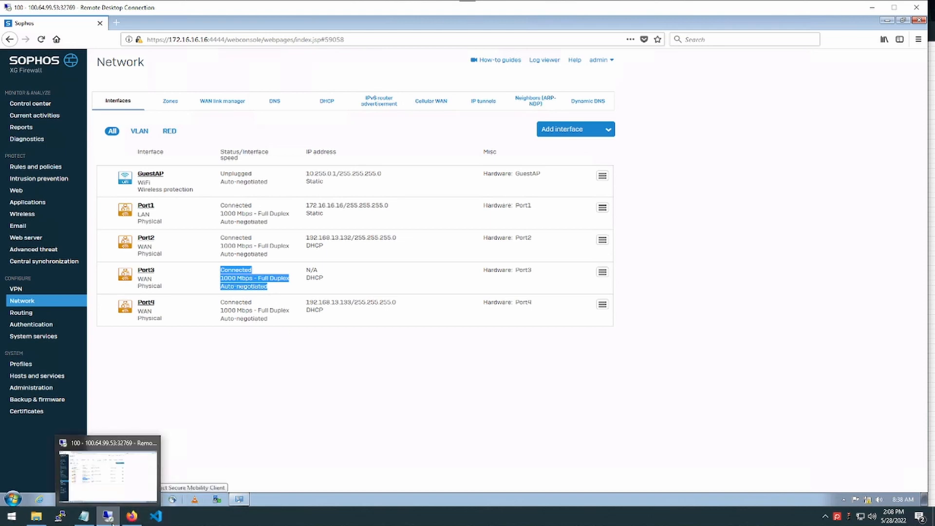
left_click(382, 399)
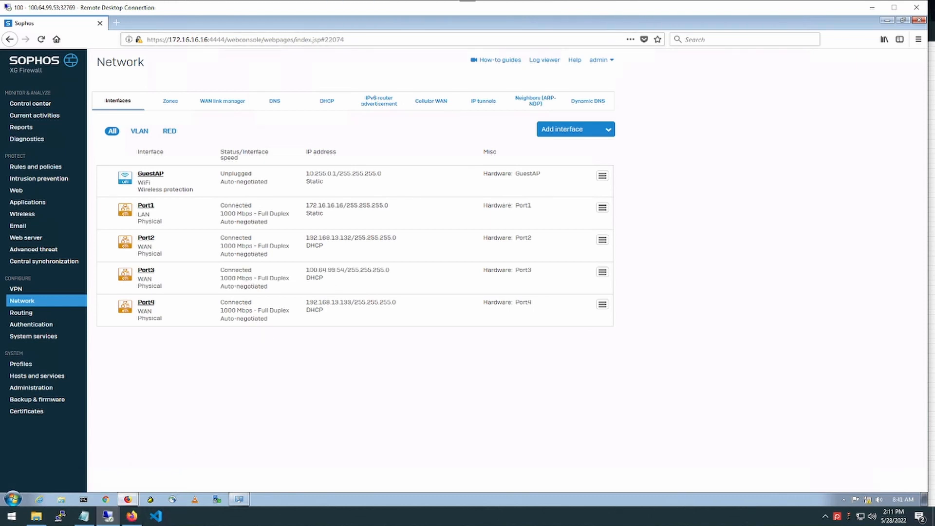
left_click_drag(331, 281, 198, 279)
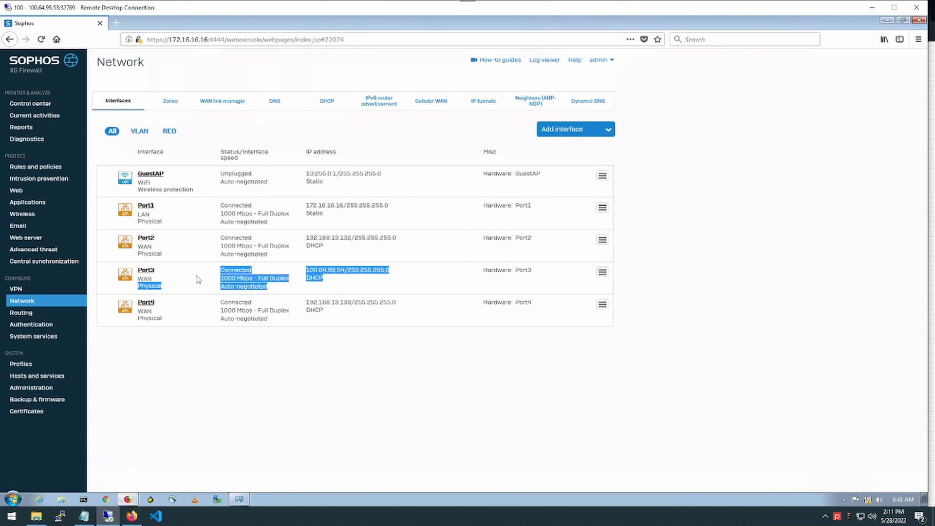
left_click(387, 290)
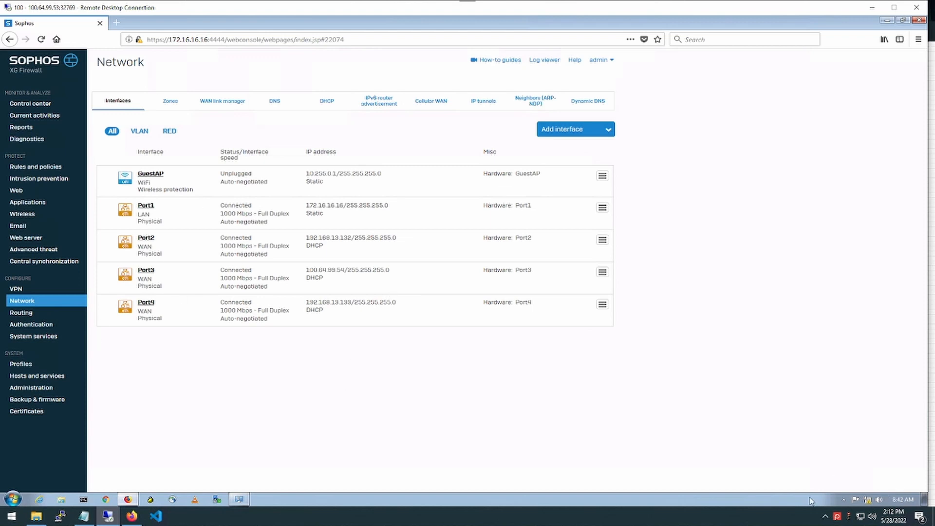
Change Port1's static IPv4 address to 192.168.10.1 and save the interface update
left_click(148, 206)
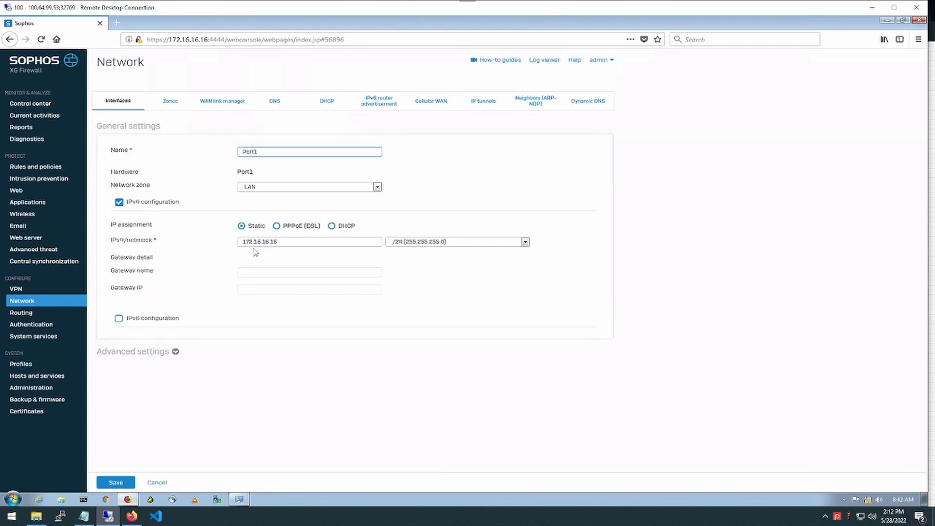
left_click_drag(282, 241, 240, 242)
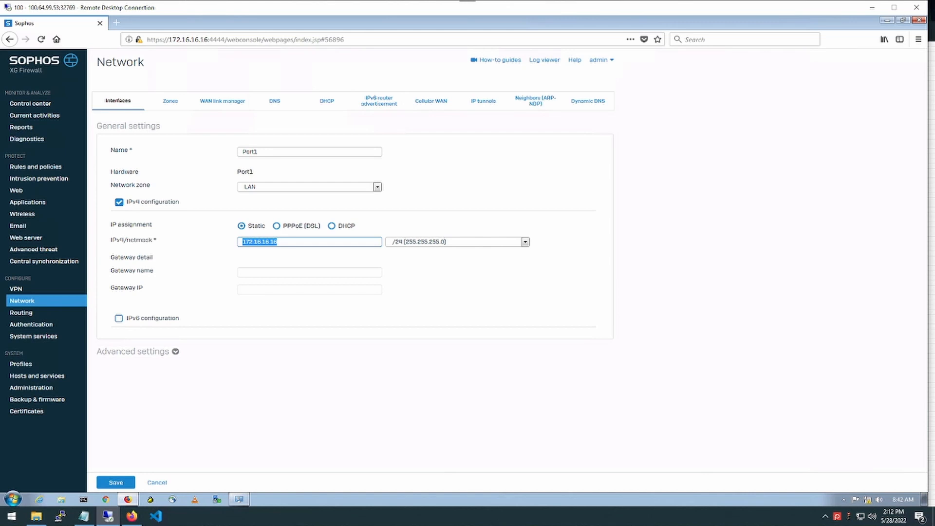
left_click_drag(290, 242, 240, 242)
type("1")
left_click(448, 265)
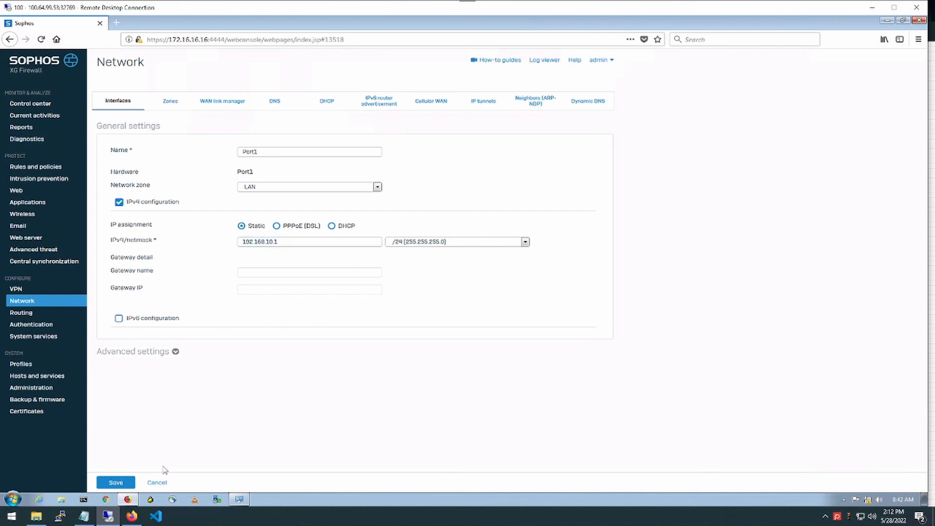
left_click(115, 483)
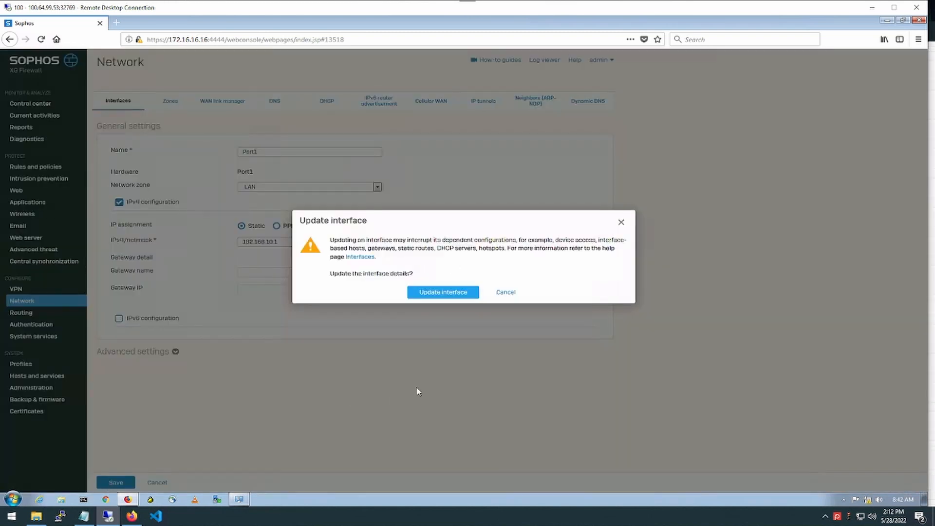
left_click(438, 292)
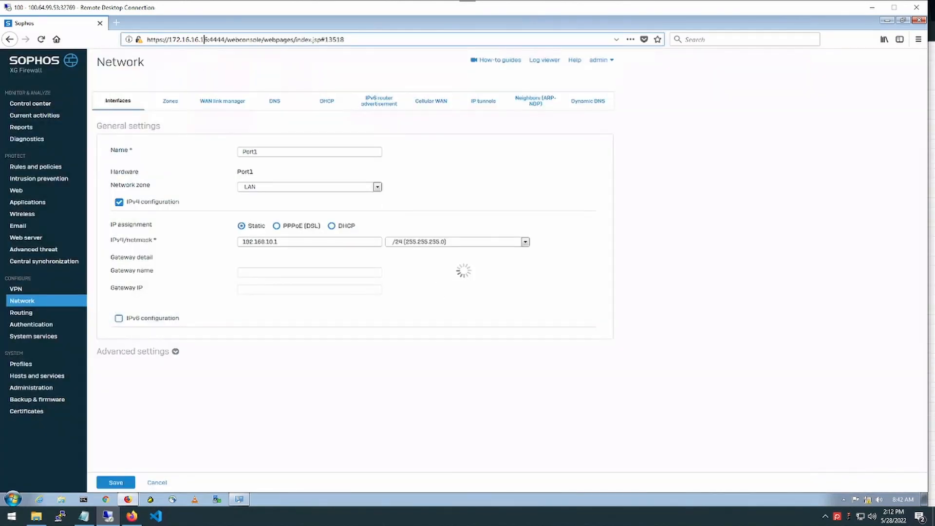
left_click_drag(208, 39, 169, 39)
type("192.168")
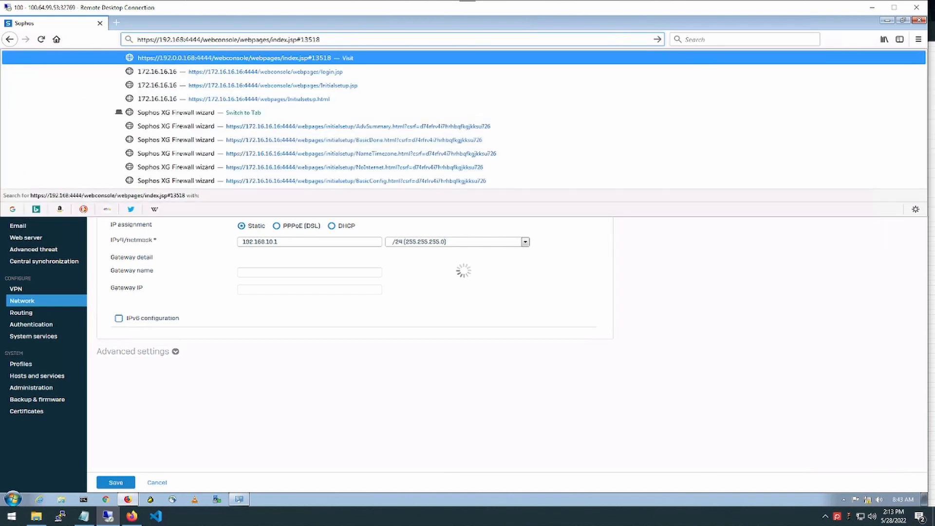
type(".10.")
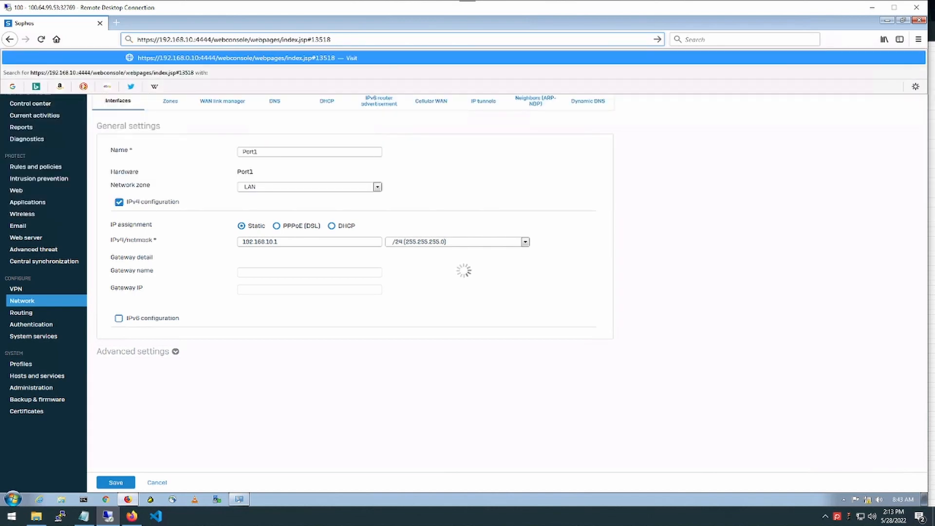
type("1")
key("Return")
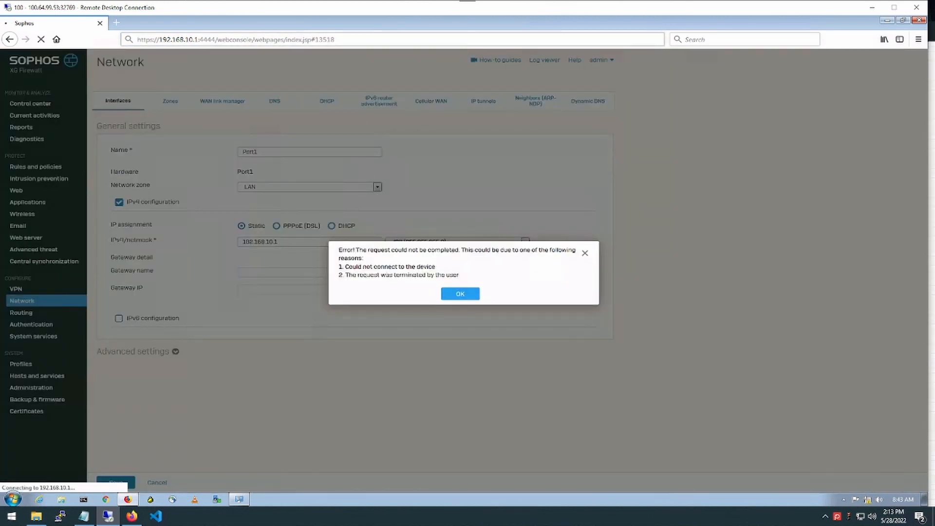
left_click_drag(335, 40, 225, 40)
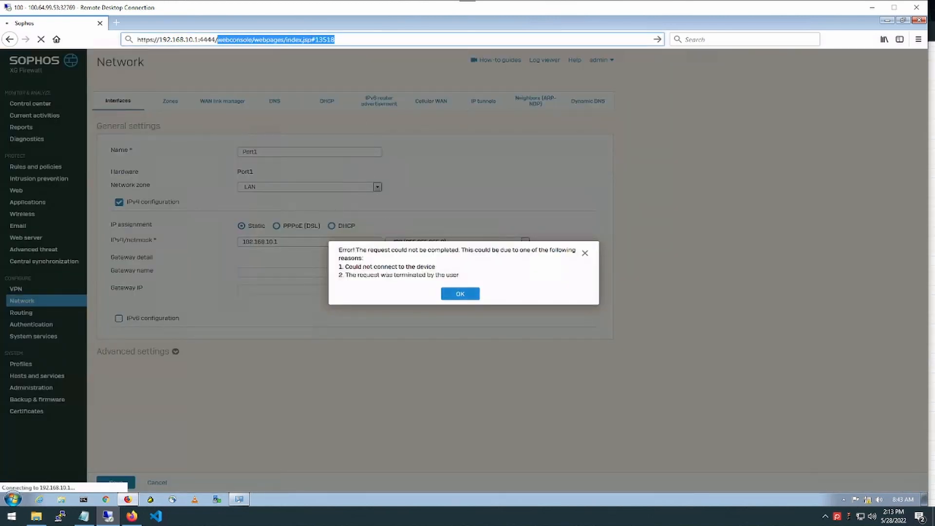
key("BackSpace")
key("Return")
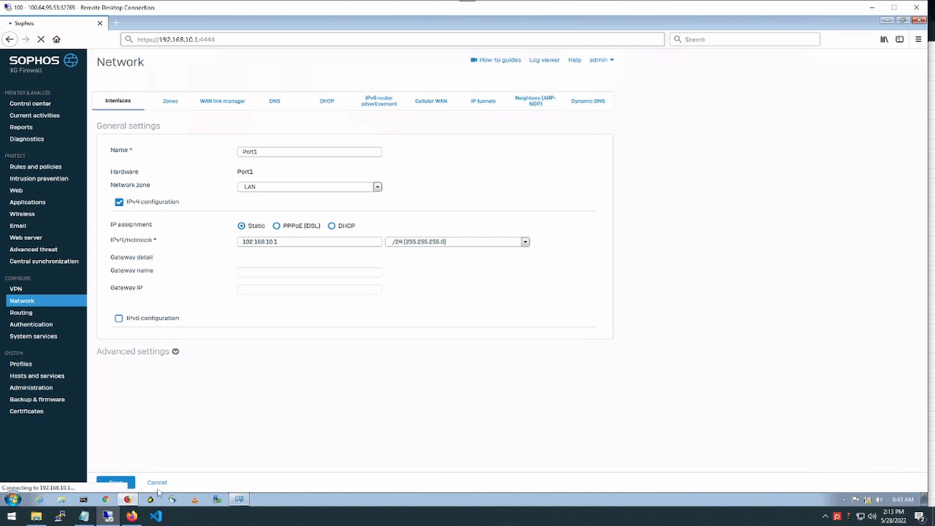
Give Local Area Connection static IPv4 192.168.10.10 with subnet mask 255.255.255.0
left_click(239, 499)
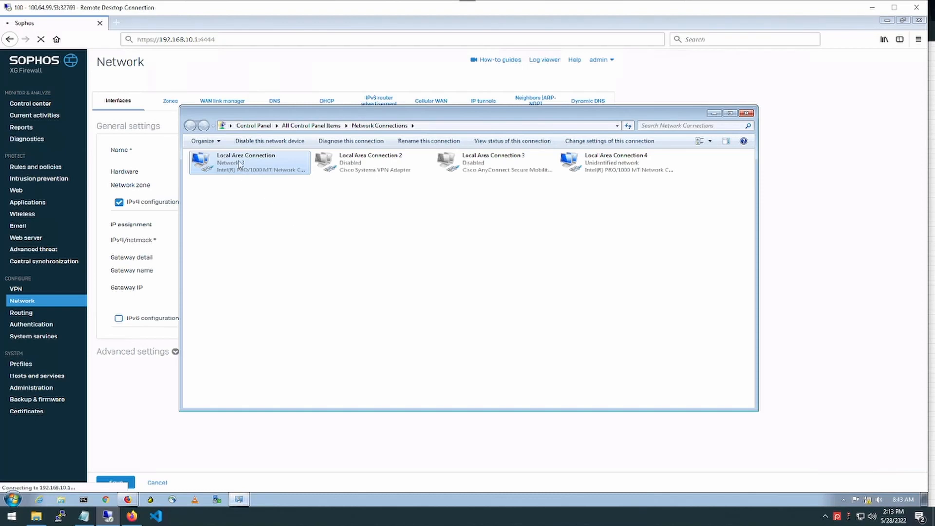
double_click(240, 164)
left_click(406, 334)
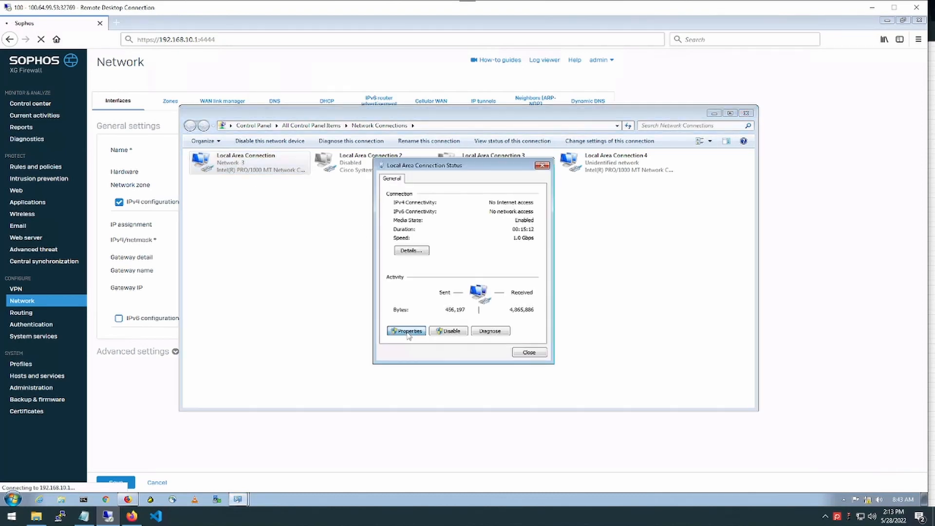
double_click(458, 290)
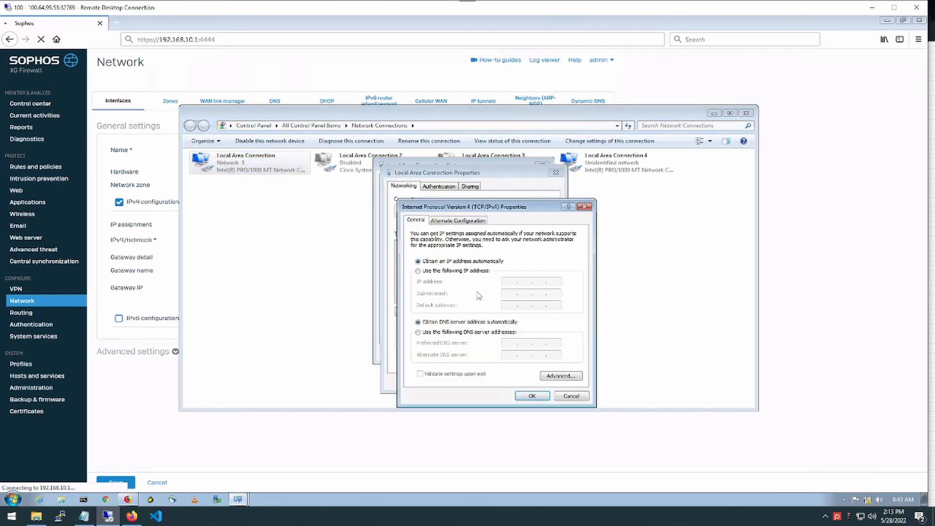
left_click(454, 271)
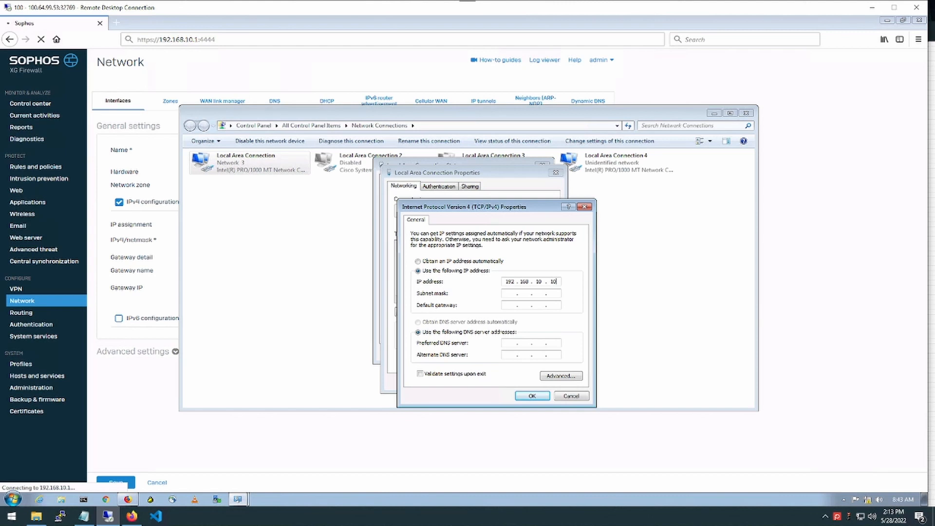
key("Tab")
key("Tab")
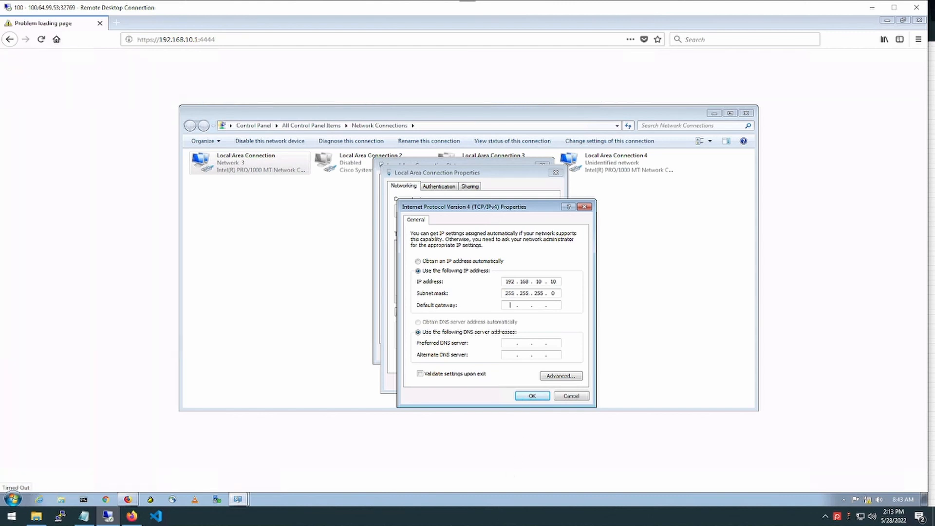
left_click(531, 397)
left_click(505, 382)
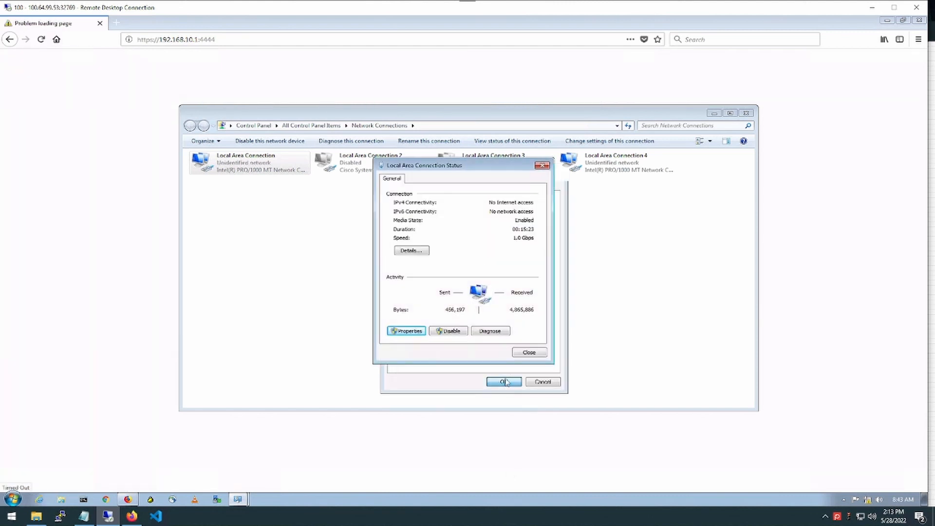
left_click(121, 168)
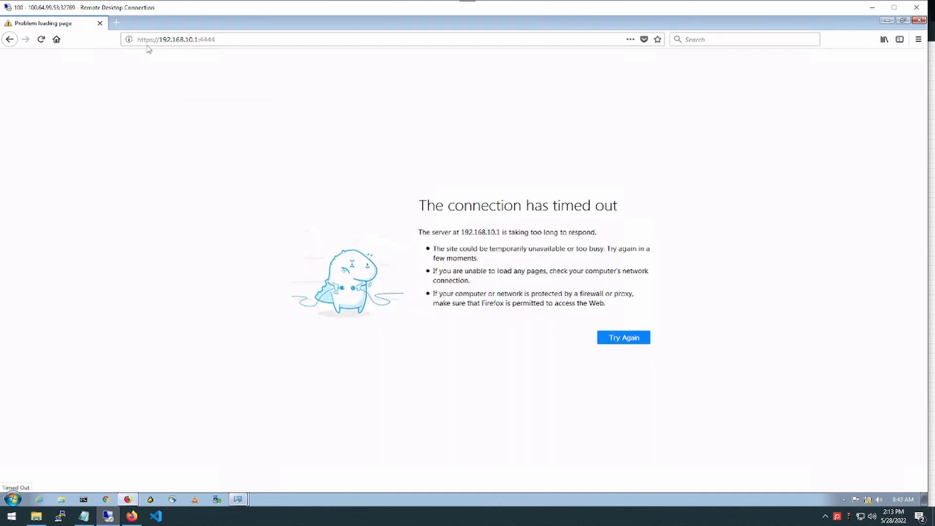
left_click(57, 39)
type("htt")
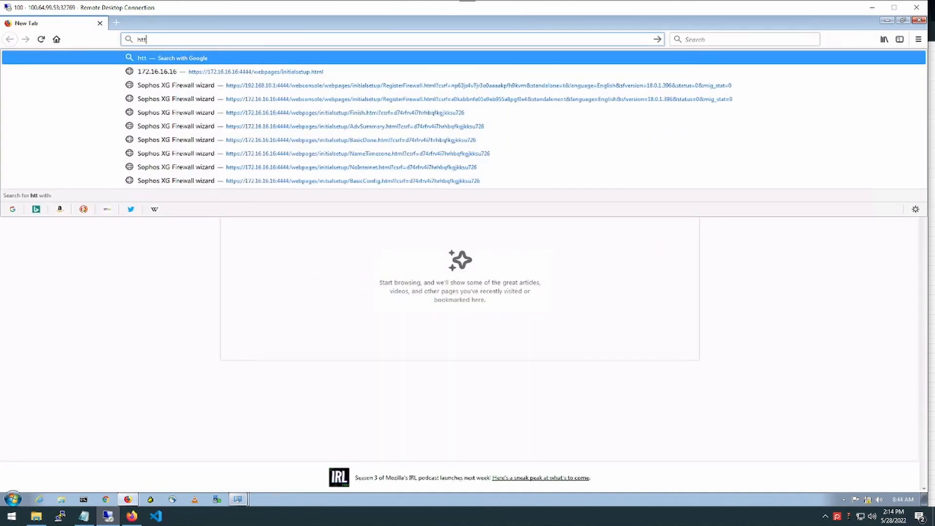
type("p")
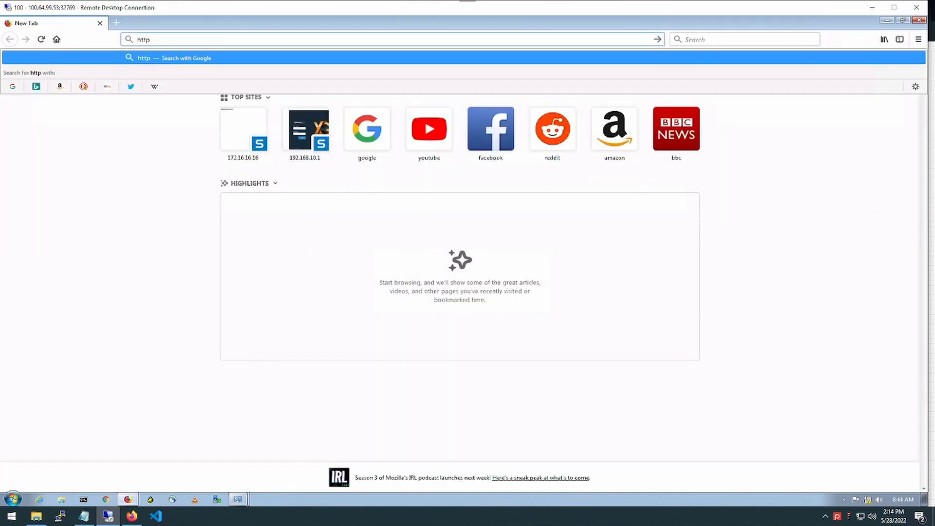
type("s://1")
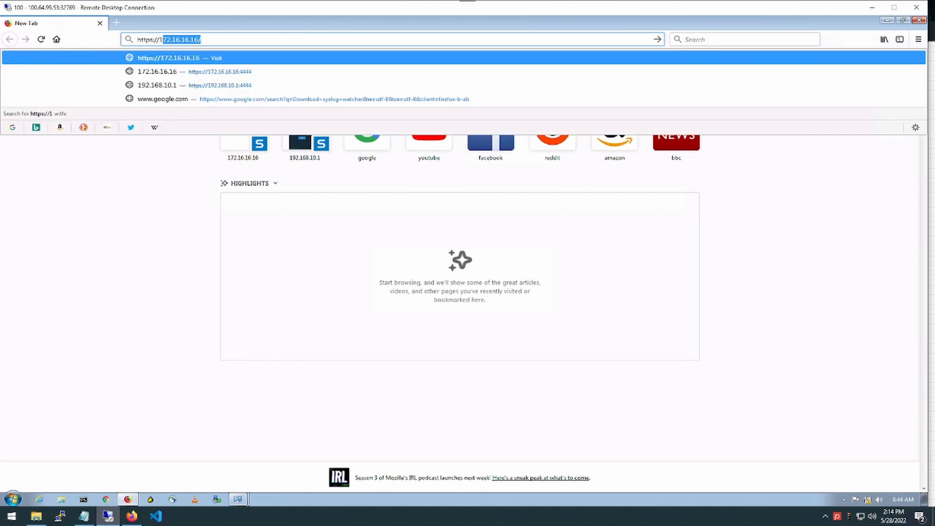
type("92.168.")
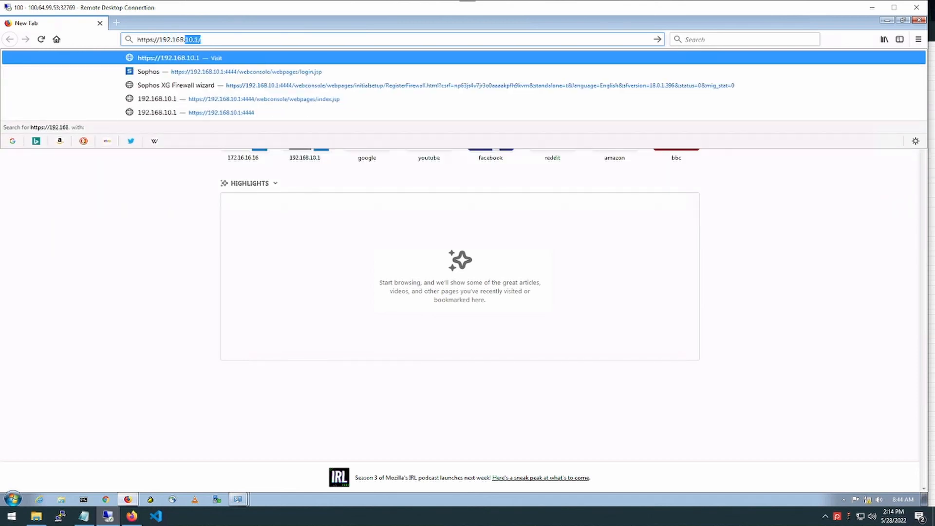
type("10.1:4444")
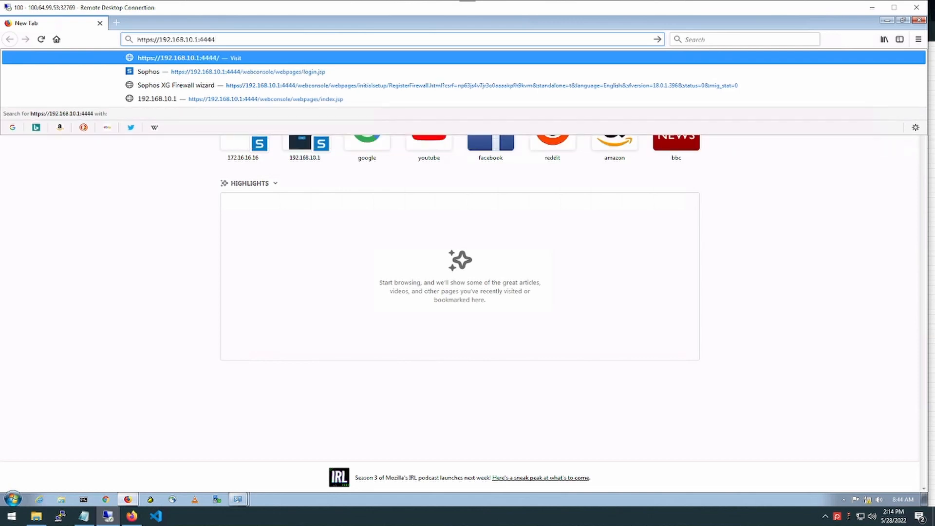
key("Return")
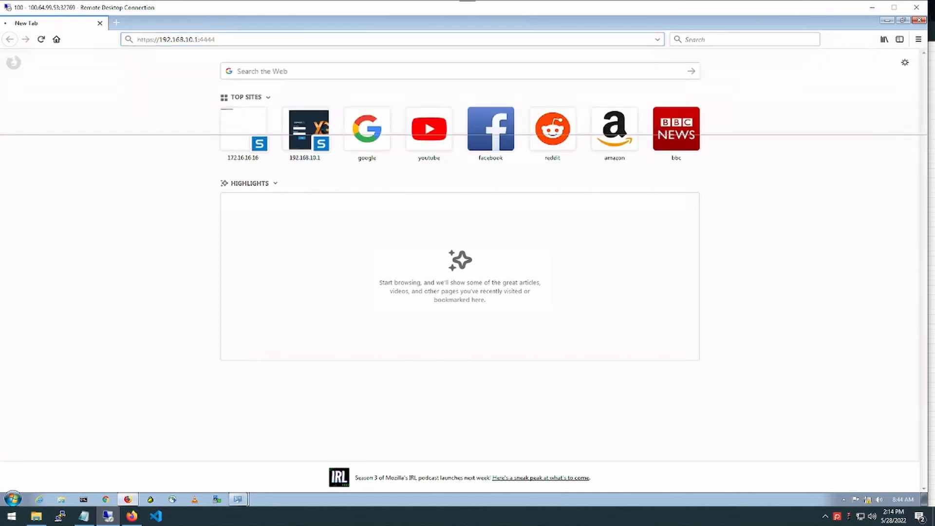
left_click(302, 267)
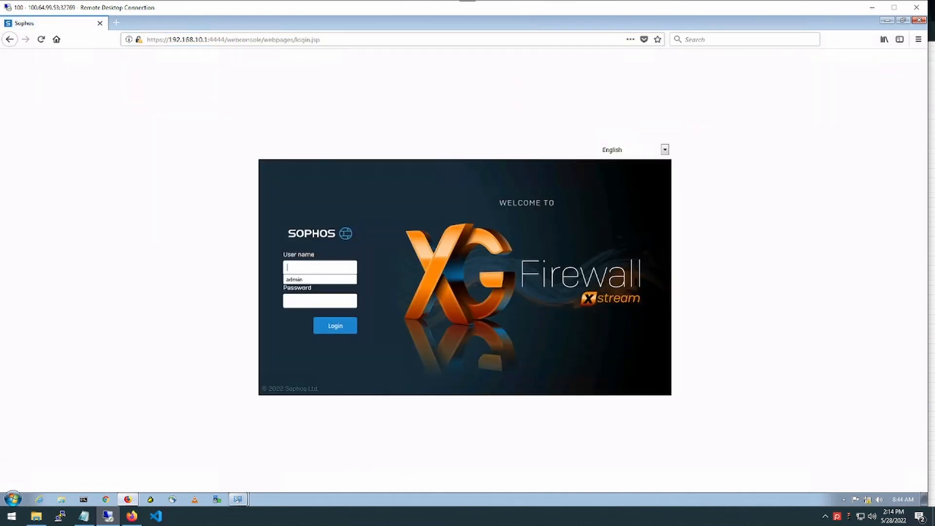
key("Tab")
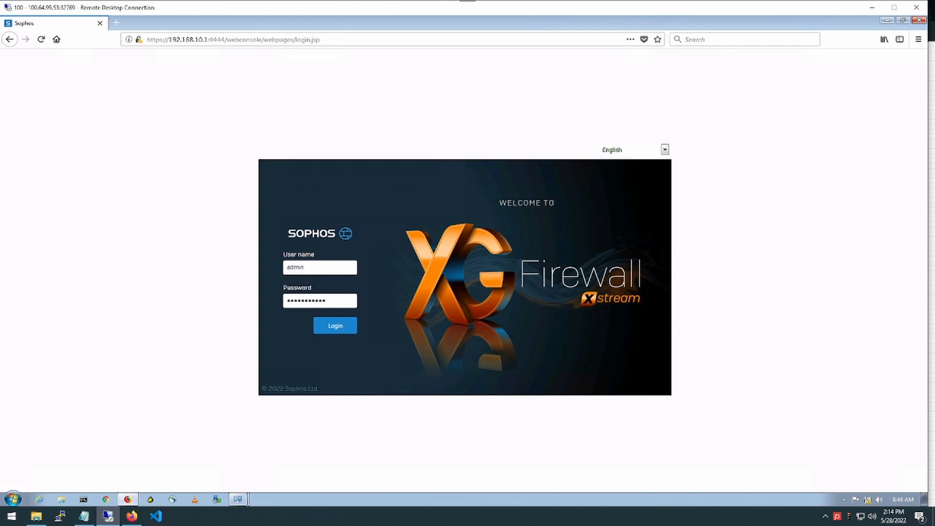
key("Return")
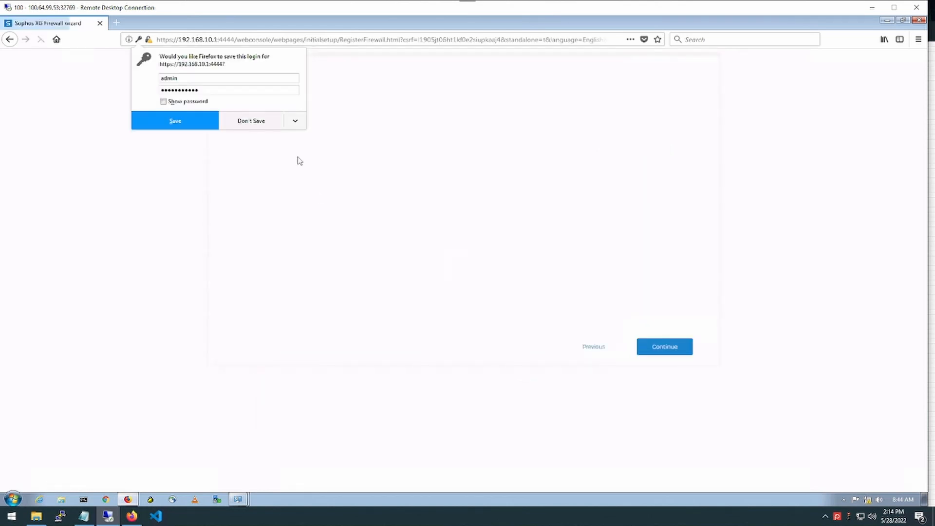
left_click(257, 122)
left_click(291, 285)
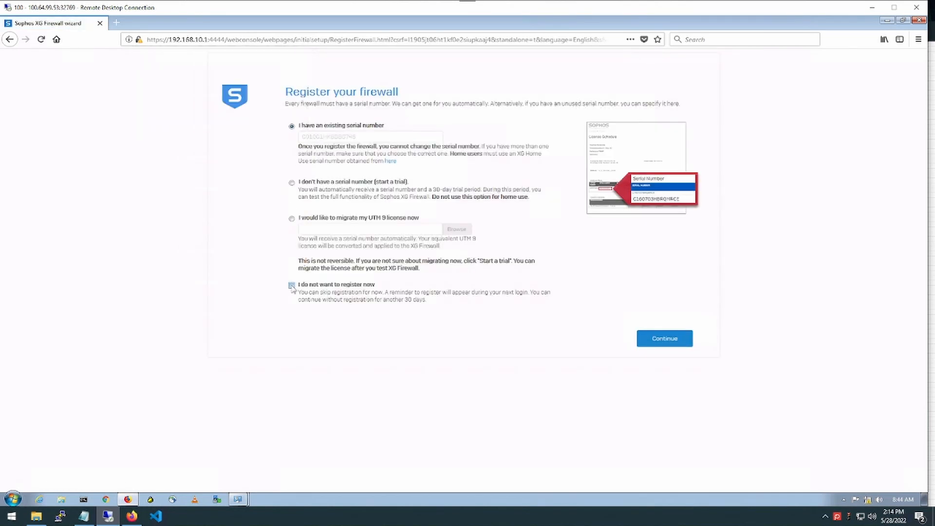
left_click(679, 340)
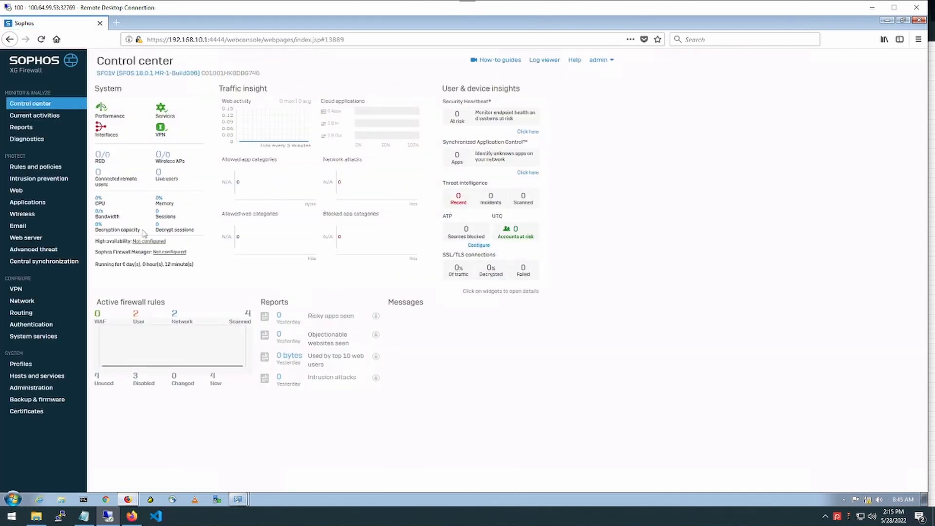
Go to the Interfaces page and open Port3's settings form
left_click(22, 301)
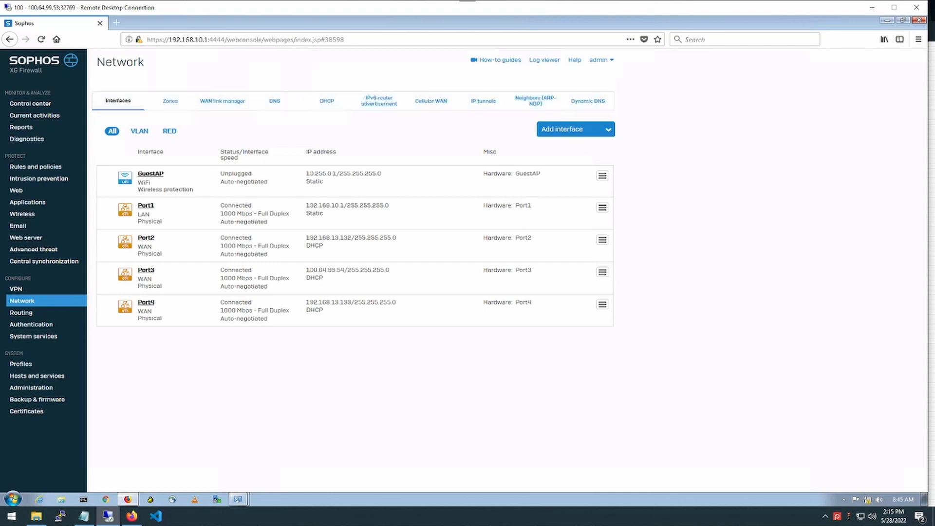
left_click_drag(703, 344, 108, 159)
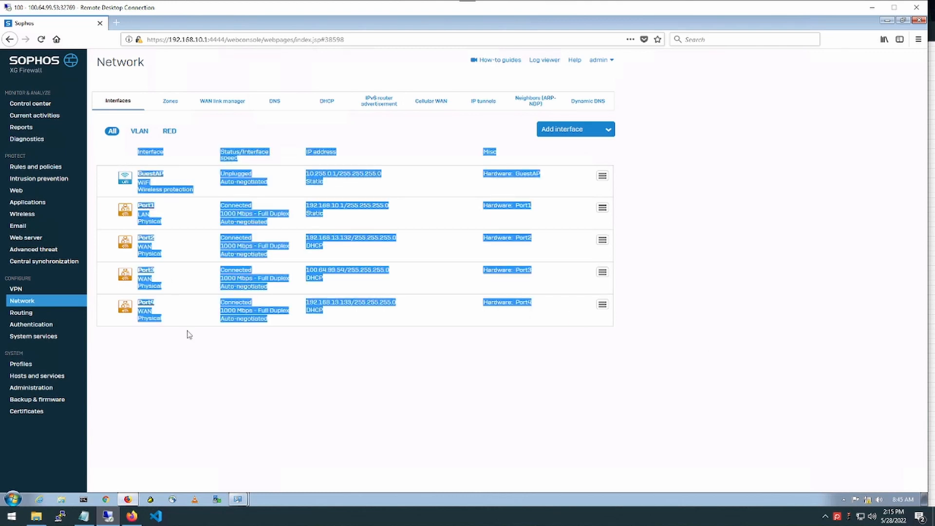
left_click(234, 403)
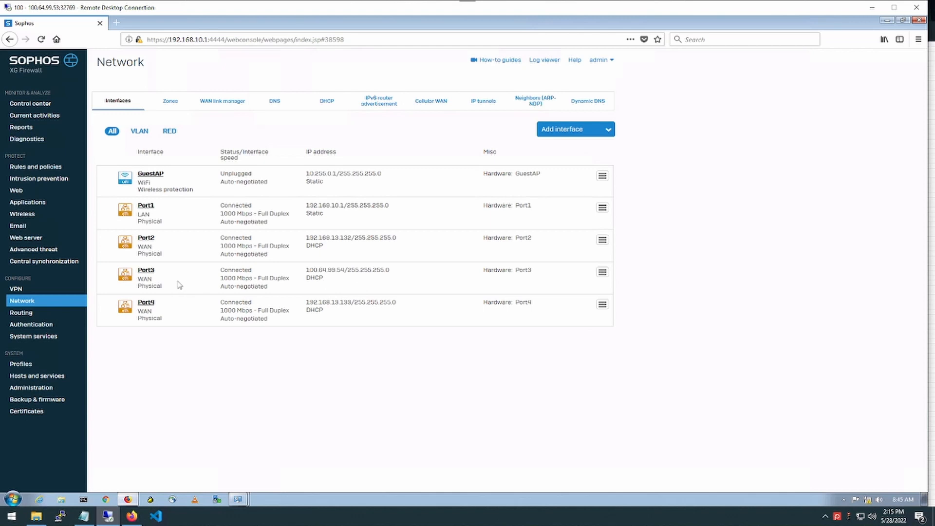
left_click(146, 270)
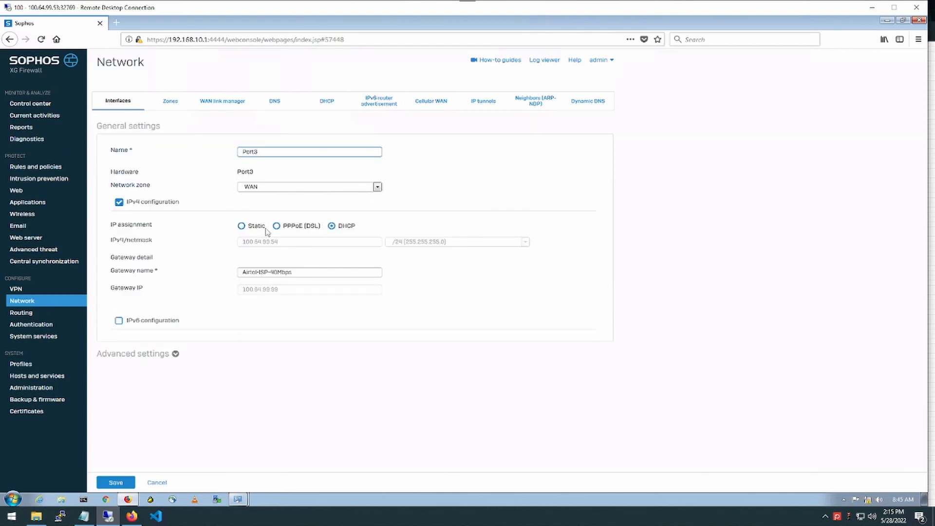
Cancel Port3's form without saving, then bring up and close the Network Connections window
left_click(244, 226)
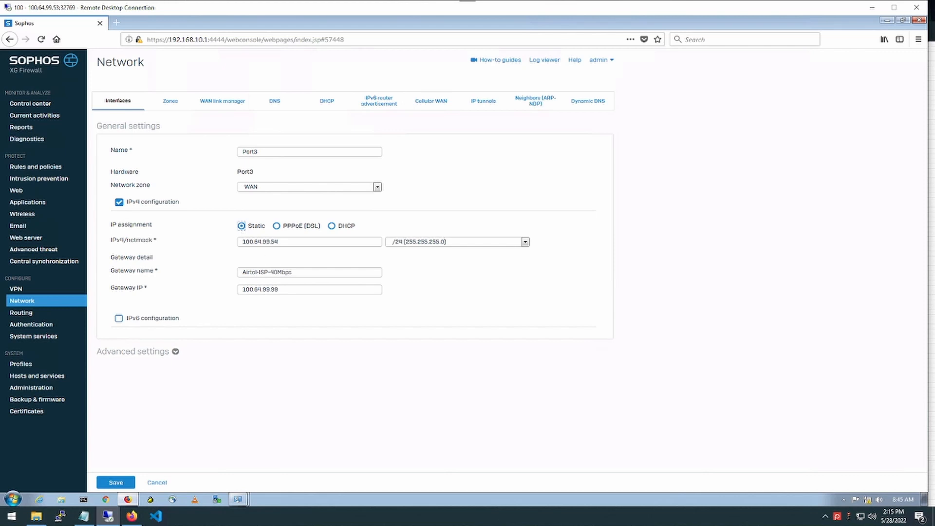
left_click(157, 483)
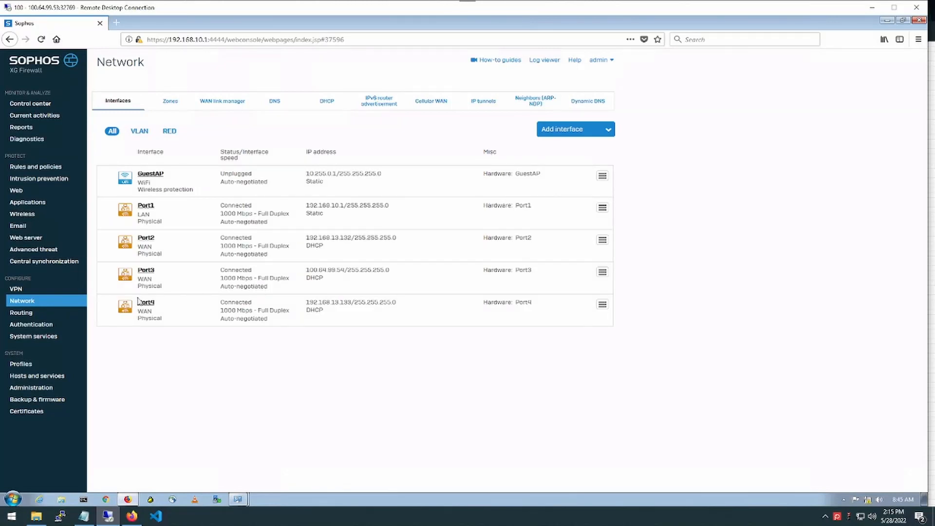
left_click(240, 501)
left_click(217, 466)
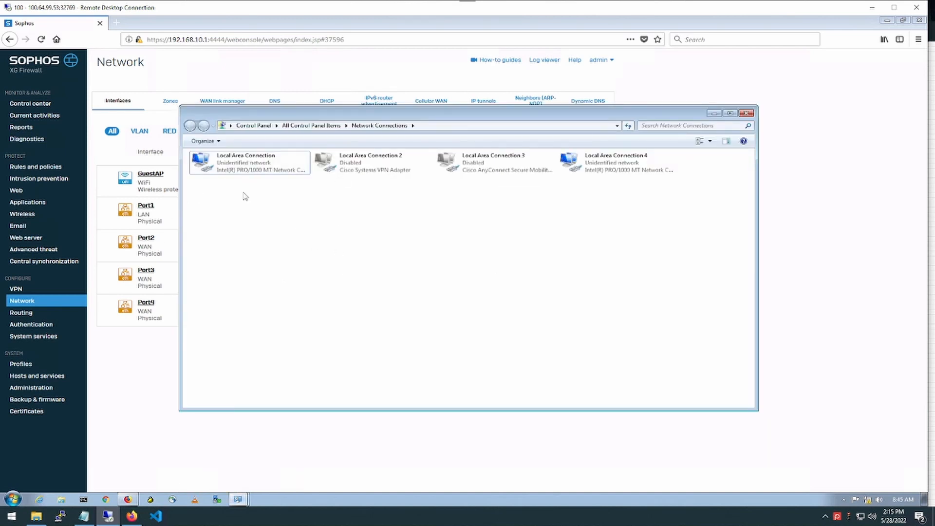
left_click(746, 113)
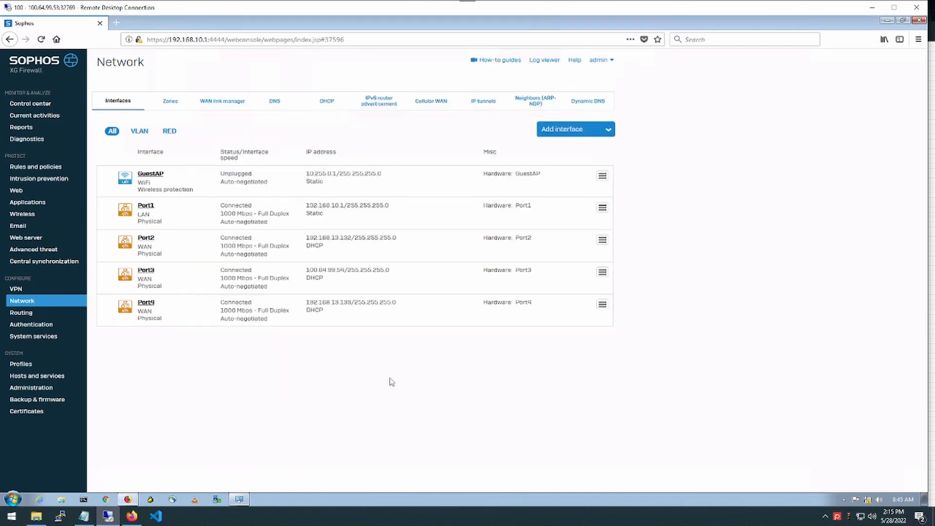
Delete the Default_DHCP_Server and GuestAccess_DHCP entries from the DHCP servers list
left_click(329, 108)
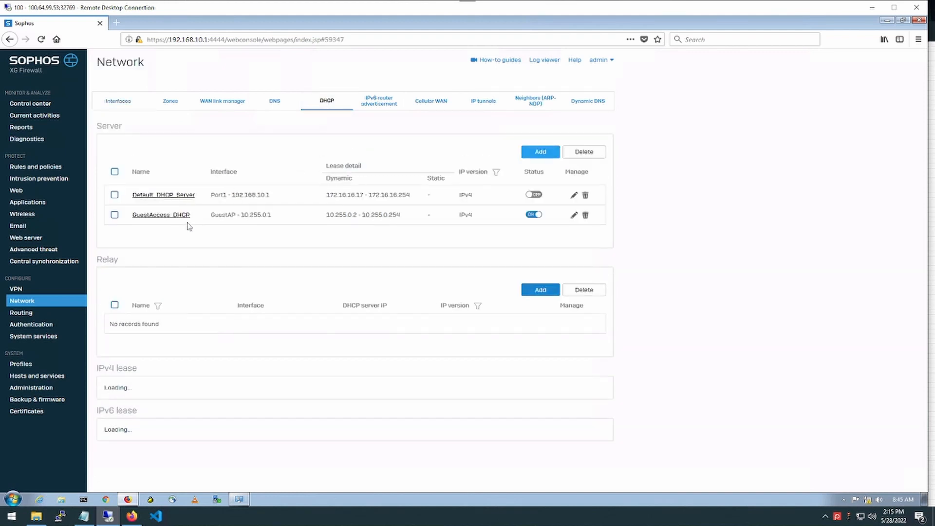
left_click(586, 195)
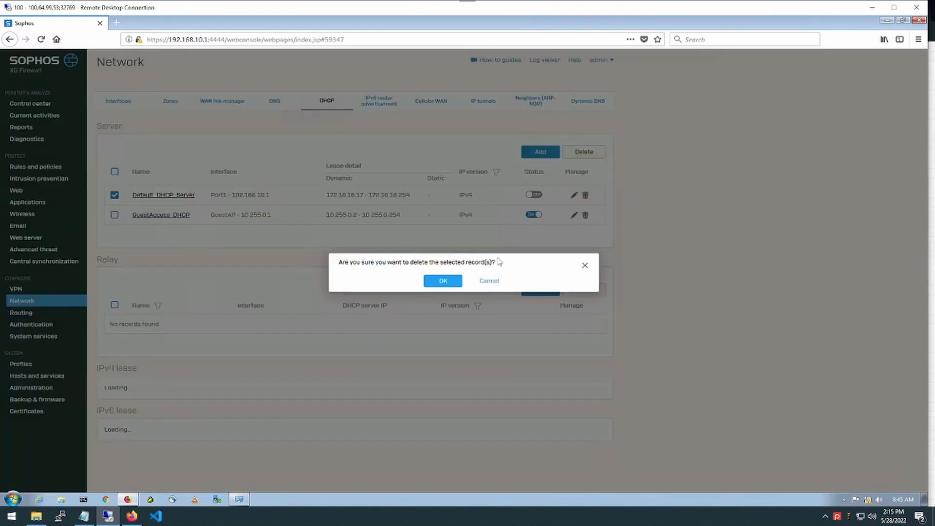
left_click(443, 281)
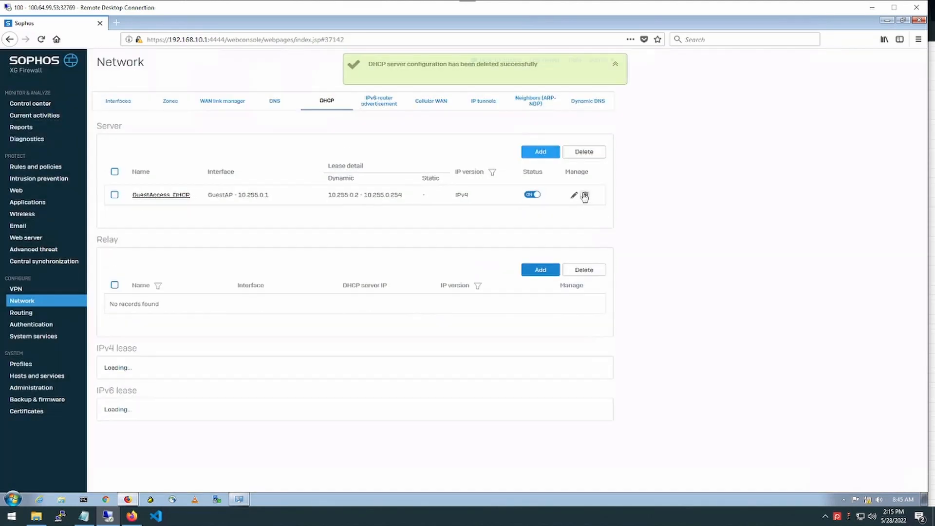
left_click(586, 195)
left_click(443, 278)
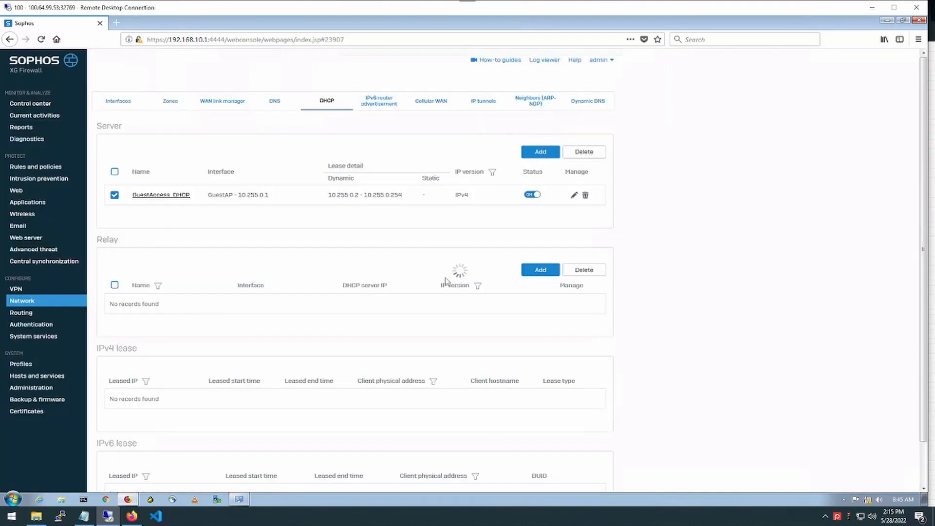
left_click(531, 152)
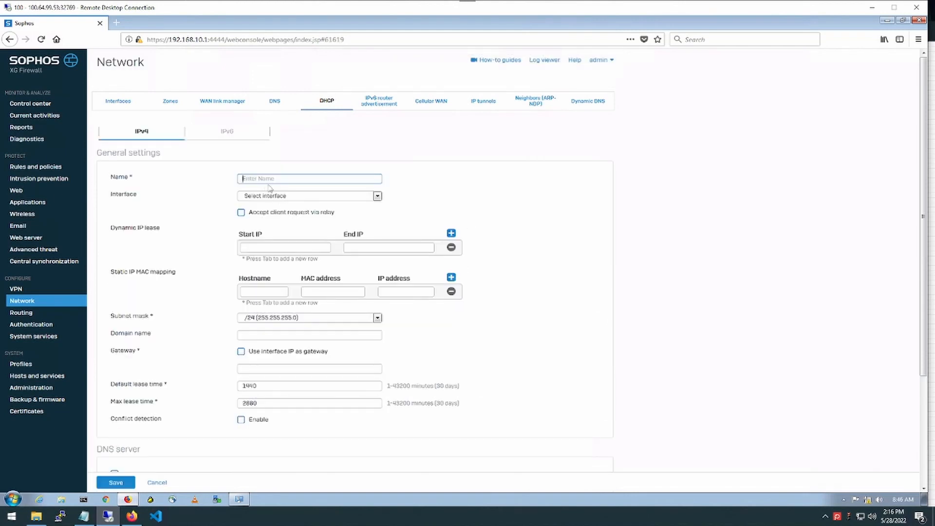
Name the server LAN-DHCP on Port1 with lease range 192.168.10.50–192.168.10.250
type("LAN-DHCP")
left_click(272, 196)
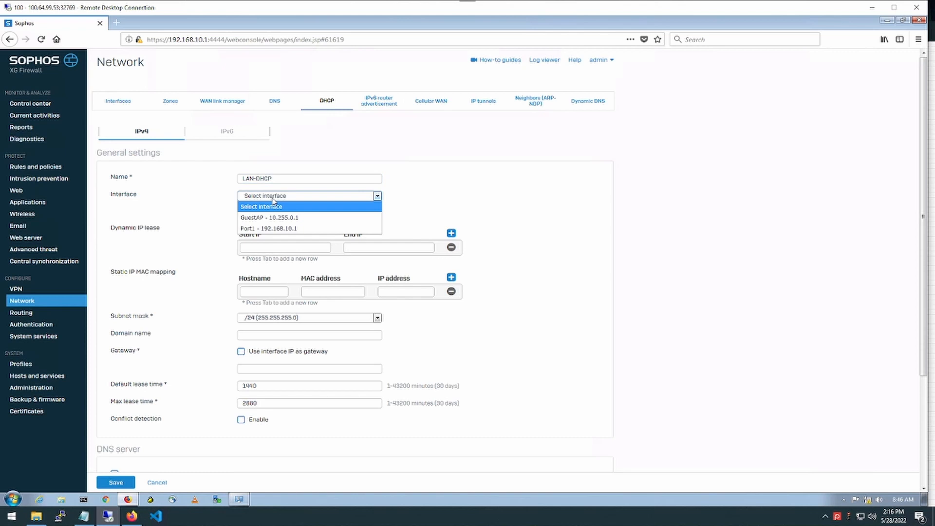
left_click(274, 228)
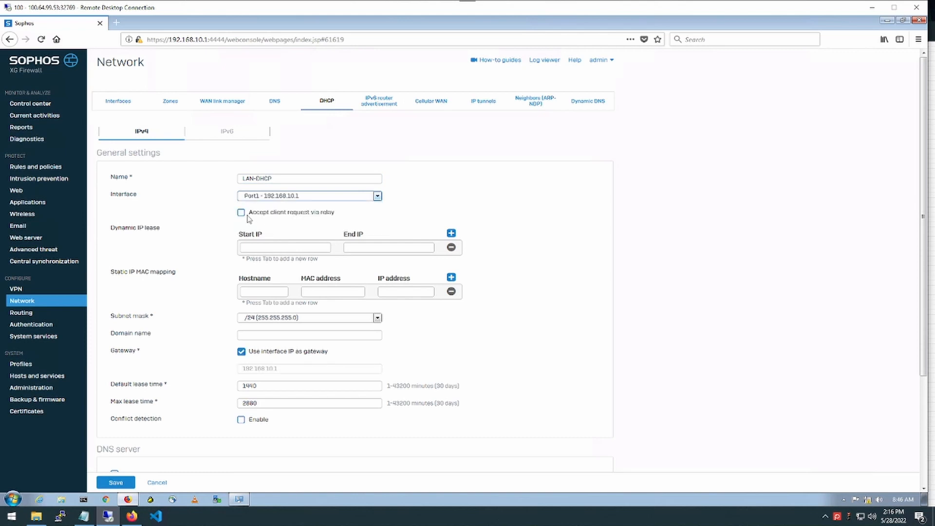
left_click(242, 248)
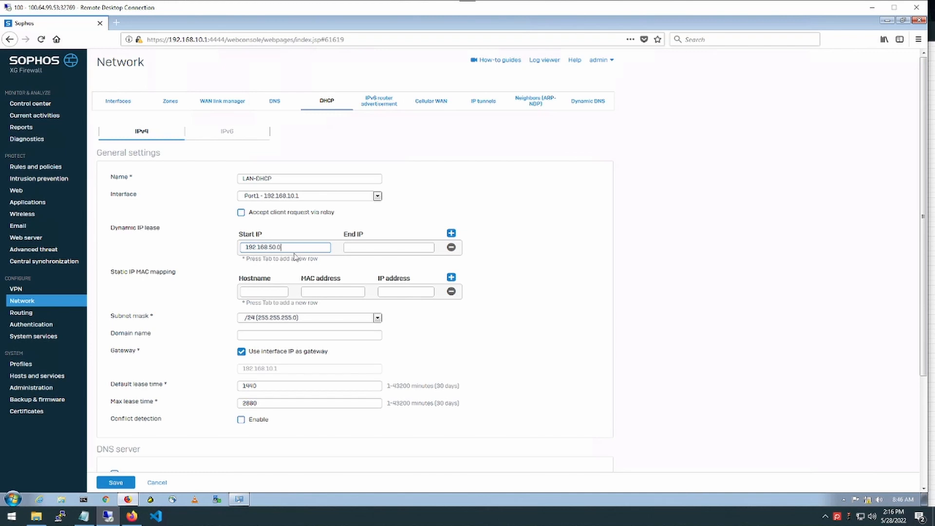
key("ctrl+a")
key("Right")
double_click(272, 248)
key("ctrl+a")
key("ctrl+c")
key("Tab")
key("ctrl+v")
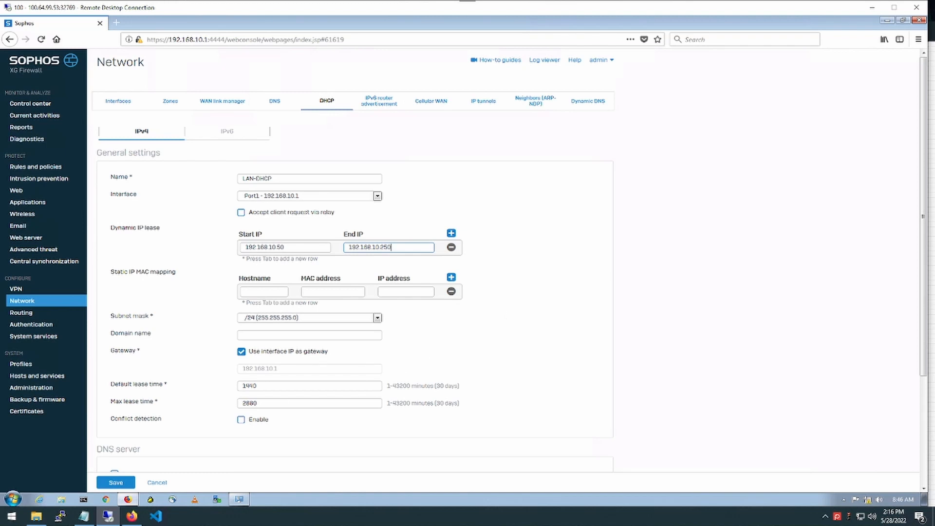
Enable conflict detection and set DNS servers 8.8.8.8 and 4.4.4.4
scroll(253, 389, "down", 3)
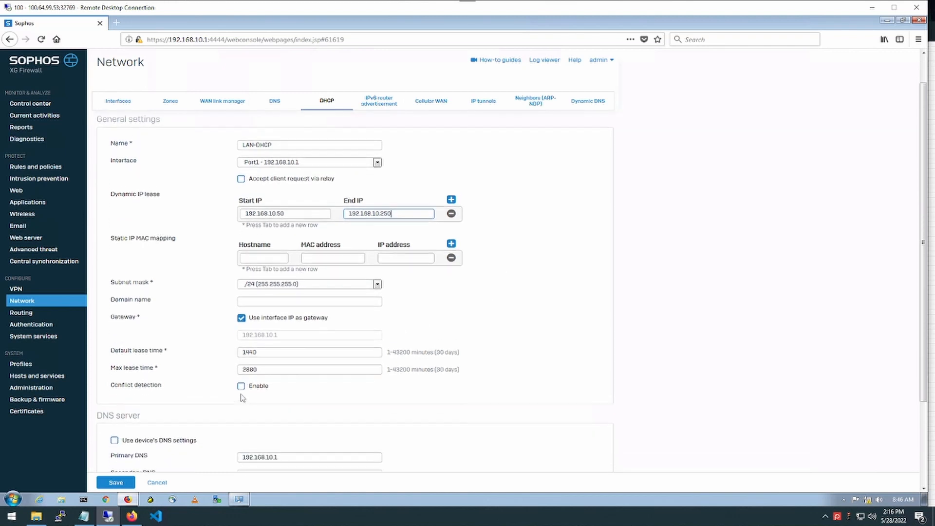
scroll(243, 398, "down", 3)
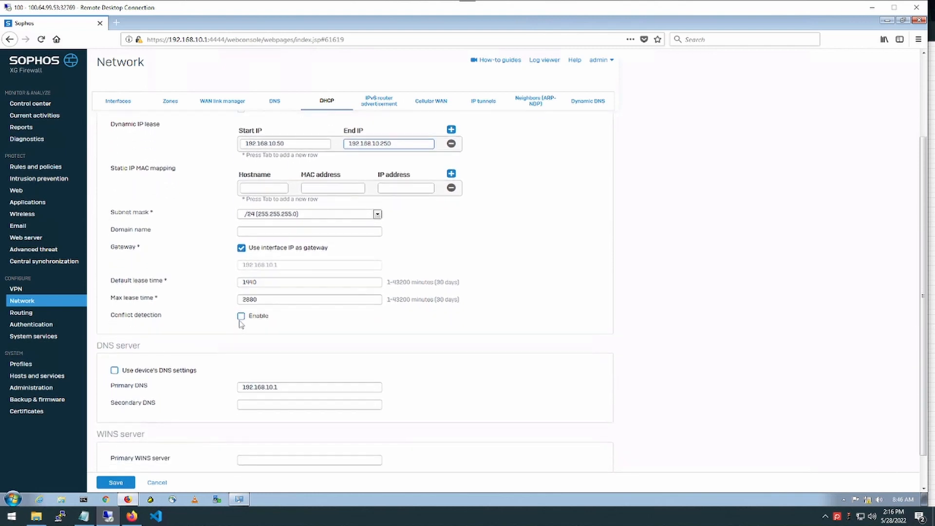
left_click(241, 316)
triple_click(261, 387)
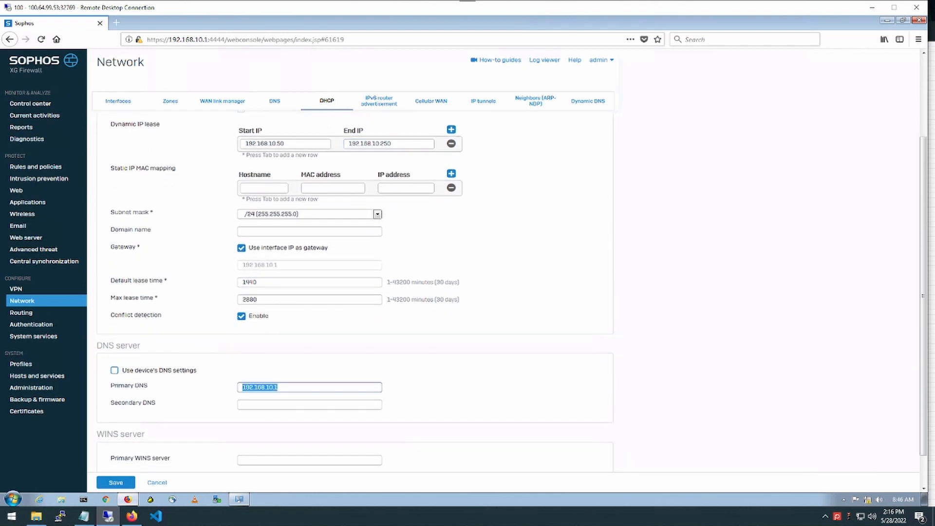
type("8.8.8.8")
left_click(263, 404)
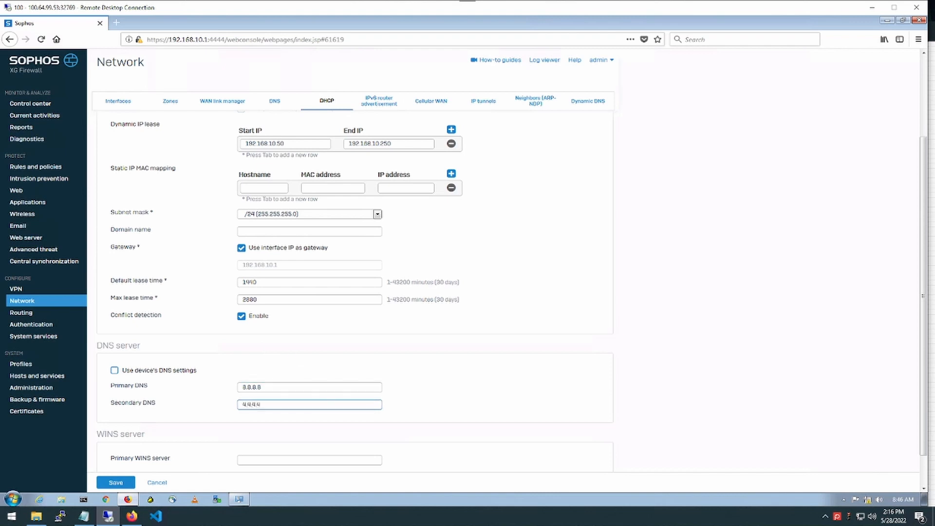
scroll(167, 461, "down", 1)
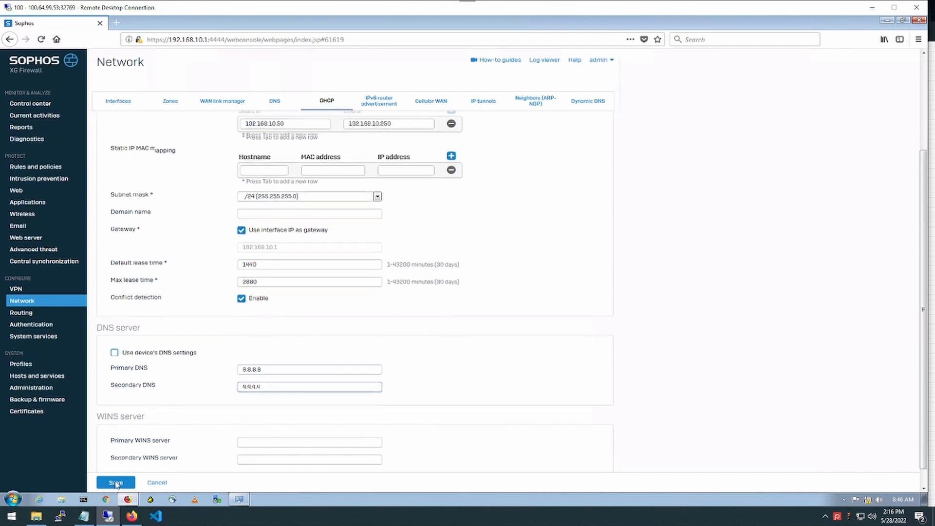
scroll(116, 483, "down", 1)
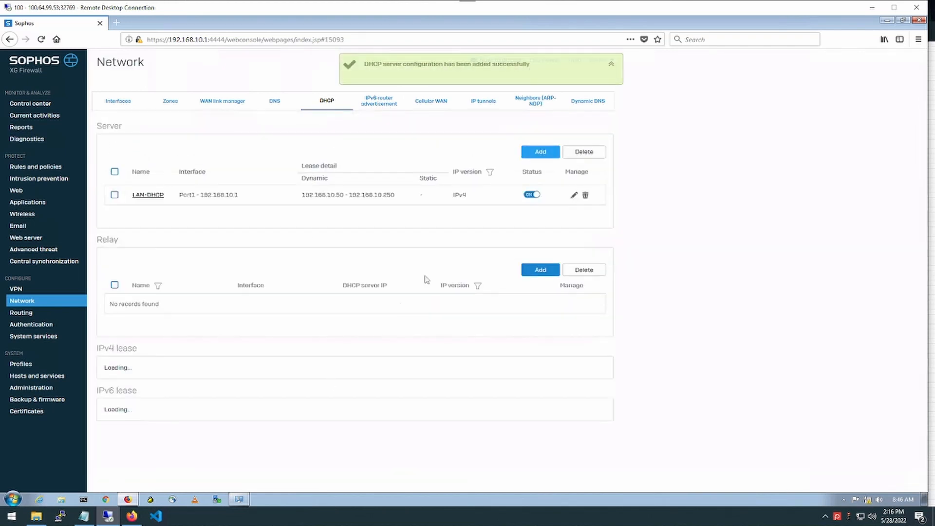
Set the Local Area Connection's IPv4 to obtain both IP address and DNS servers automatically
left_click(239, 500)
left_click(411, 333)
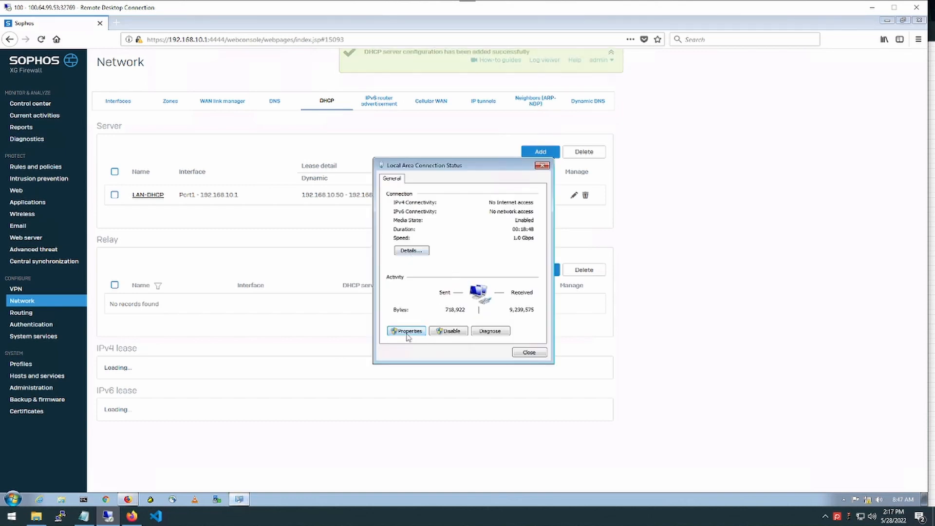
double_click(472, 291)
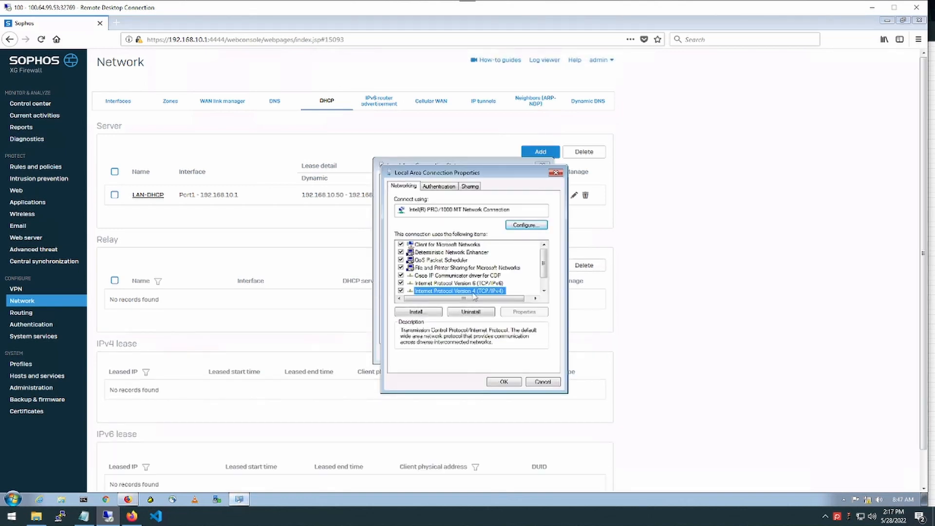
left_click(427, 263)
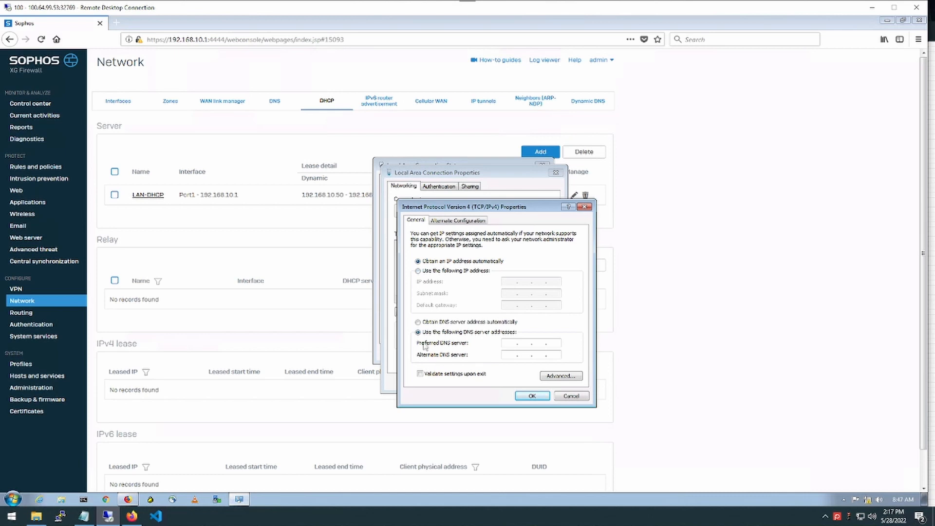
left_click(420, 322)
left_click(531, 396)
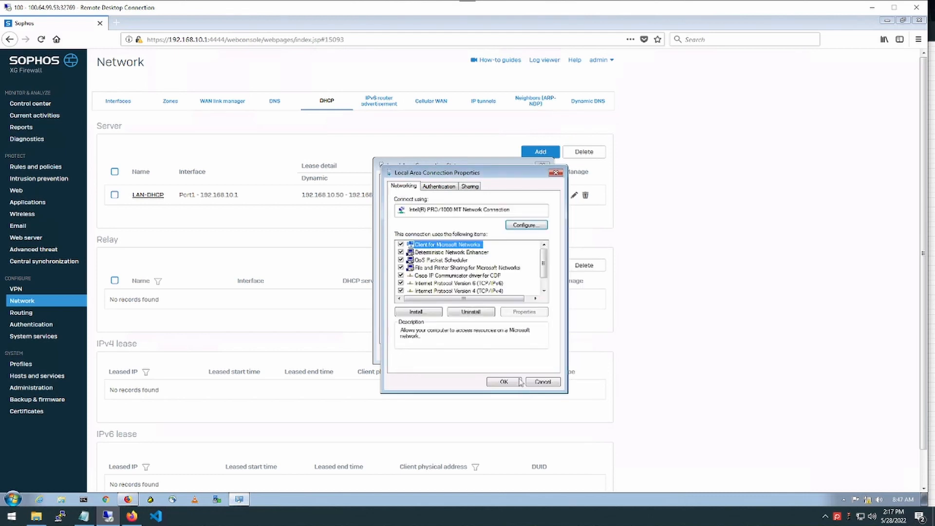
left_click(504, 382)
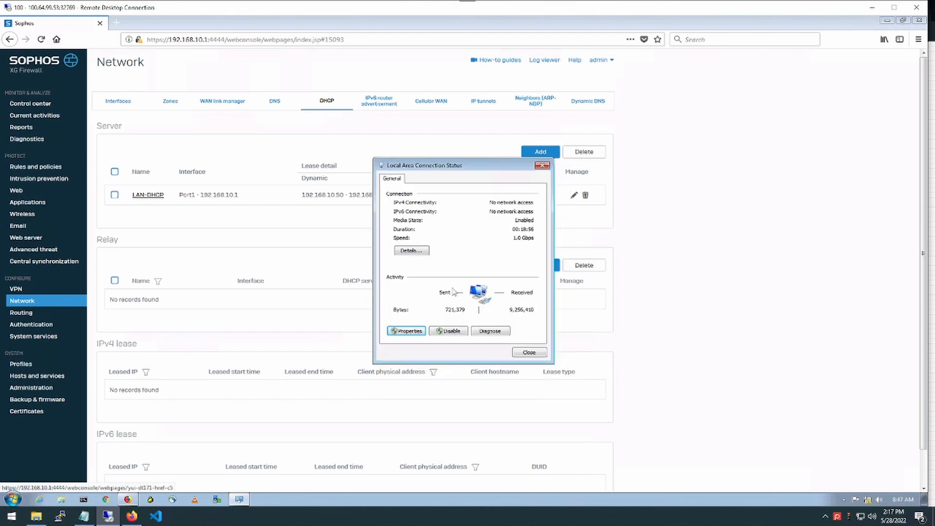
Verify the adapter leased 192.168.10.50 from DHCP server 192.168.10.1, then go to the firewall rules page
left_click(416, 251)
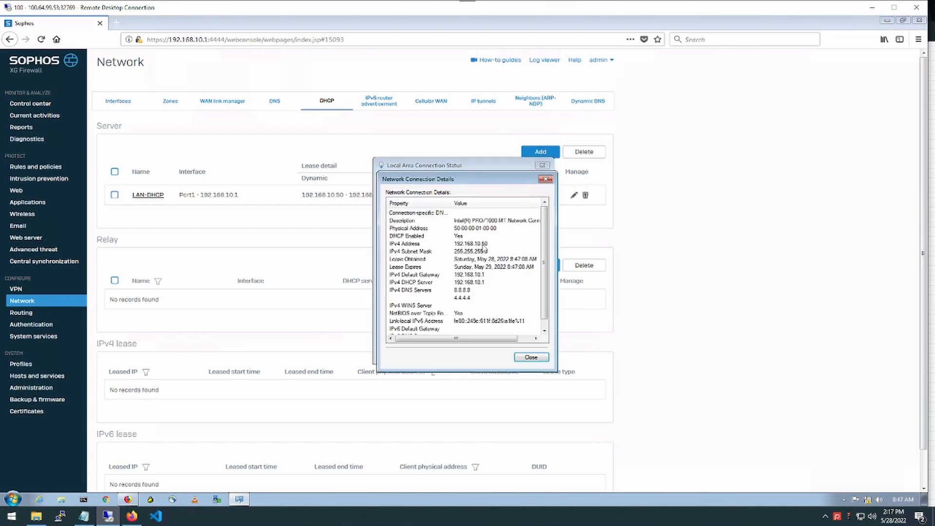
left_click(474, 293)
left_click(478, 245)
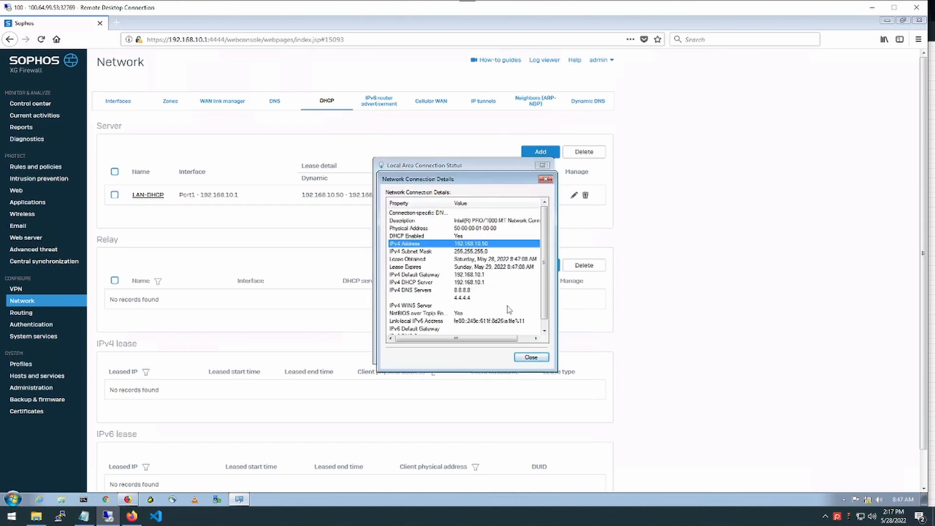
left_click(530, 358)
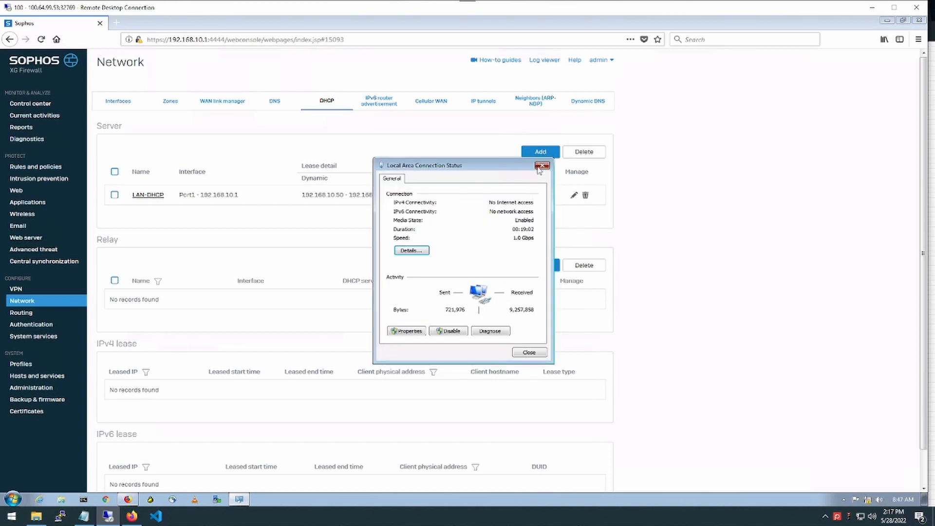
left_click(537, 167)
left_click(37, 168)
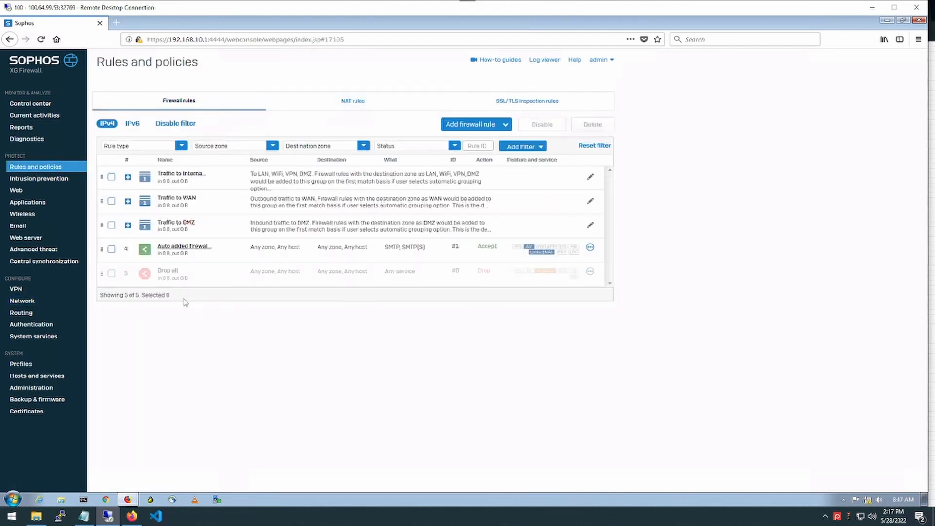
Return to the Network interfaces list showing Port1 LAN at 192.168.10.1
left_click(18, 301)
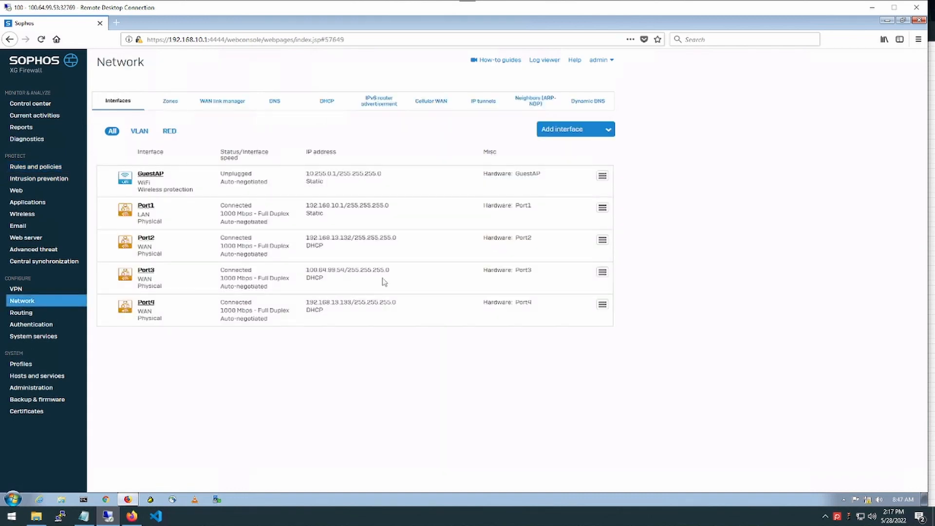